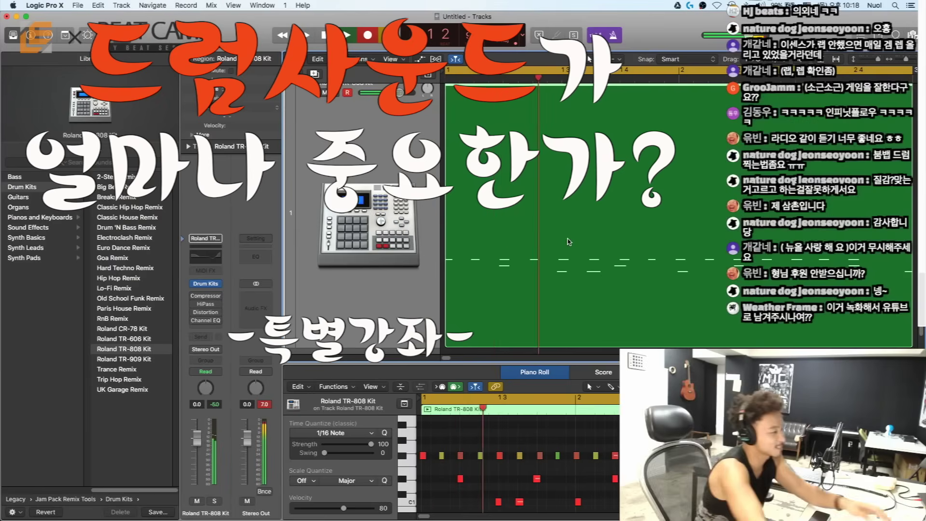
Step: Stop playback and set the quantize strength of all notes in the drum region to 80
{"action": "key", "text": "space"}
{"action": "key", "text": "super+a"}
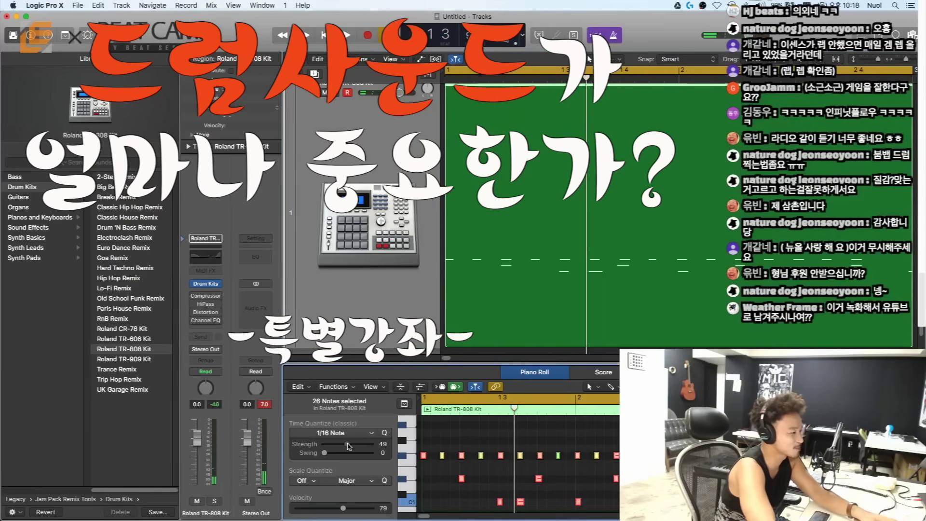
{"action": "left_click", "coordinate": [519, 435]}
{"action": "scroll", "coordinate": [538, 433], "scroll_direction": "down", "scroll_amount": 3}
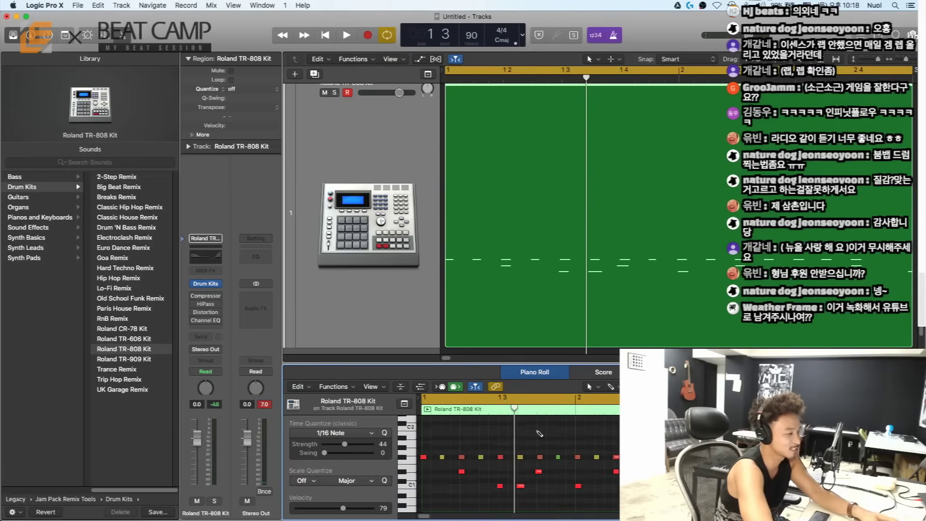
{"action": "scroll", "coordinate": [538, 433], "scroll_direction": "down", "scroll_amount": 2}
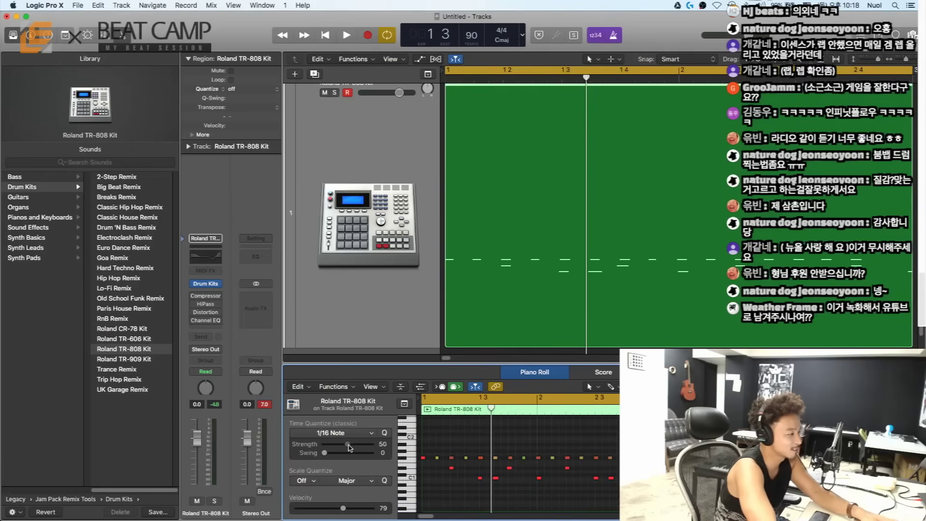
{"action": "key", "text": "super+a"}
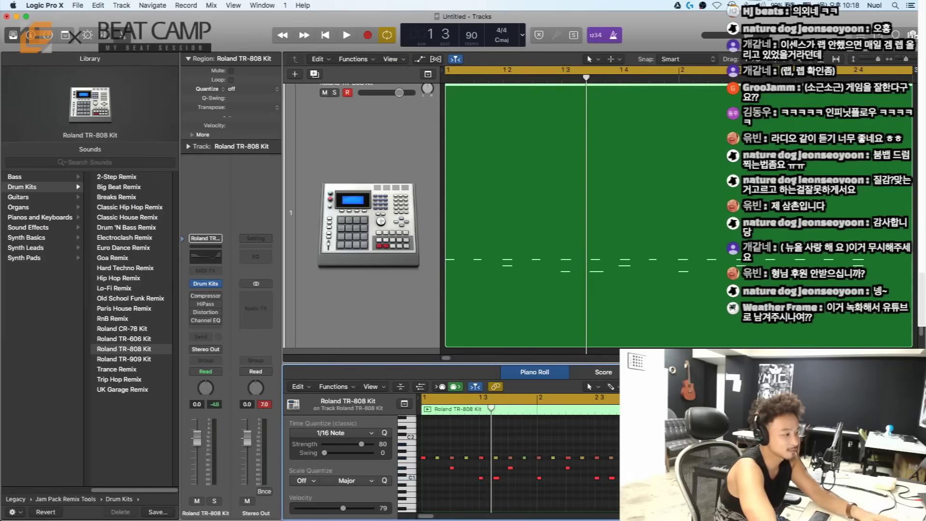
Step: Quantize the region's first kick and first hi-hat notes to 1/1 Note and play back the pattern
{"action": "left_click", "coordinate": [423, 478], "text": "super"}
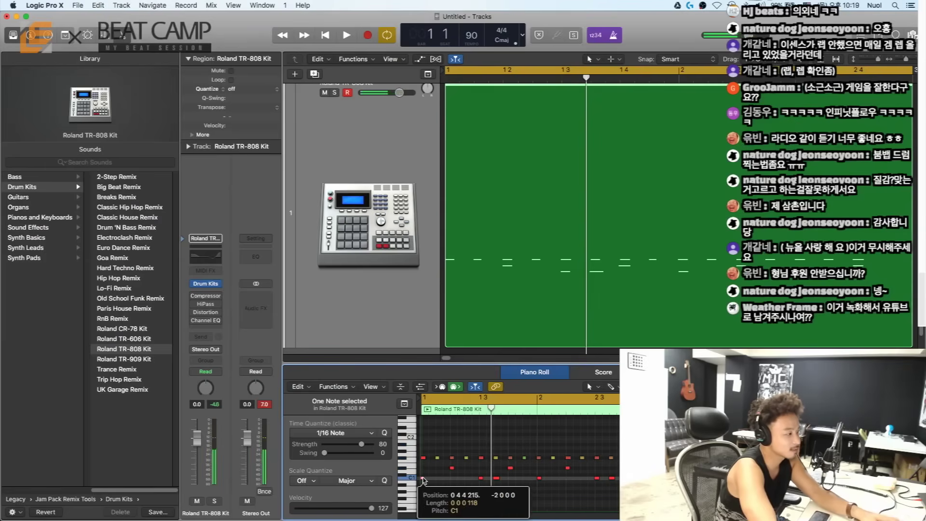
{"action": "left_click", "coordinate": [424, 458], "text": "shift"}
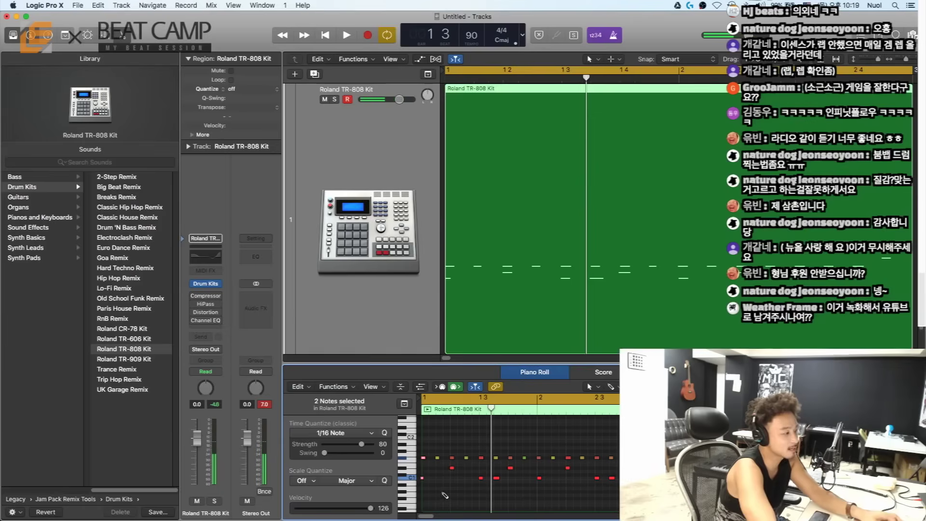
{"action": "left_click", "coordinate": [357, 432]}
{"action": "left_click", "coordinate": [395, 478]}
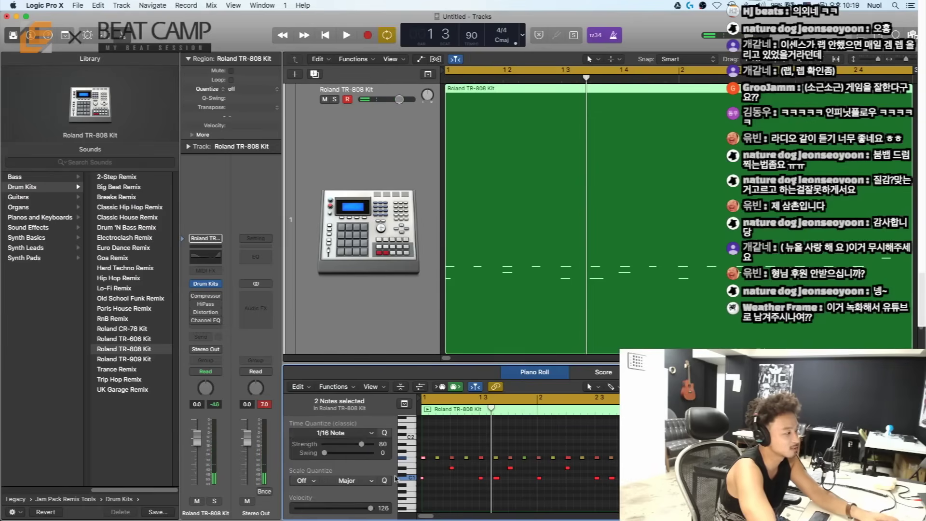
{"action": "key", "text": "space"}
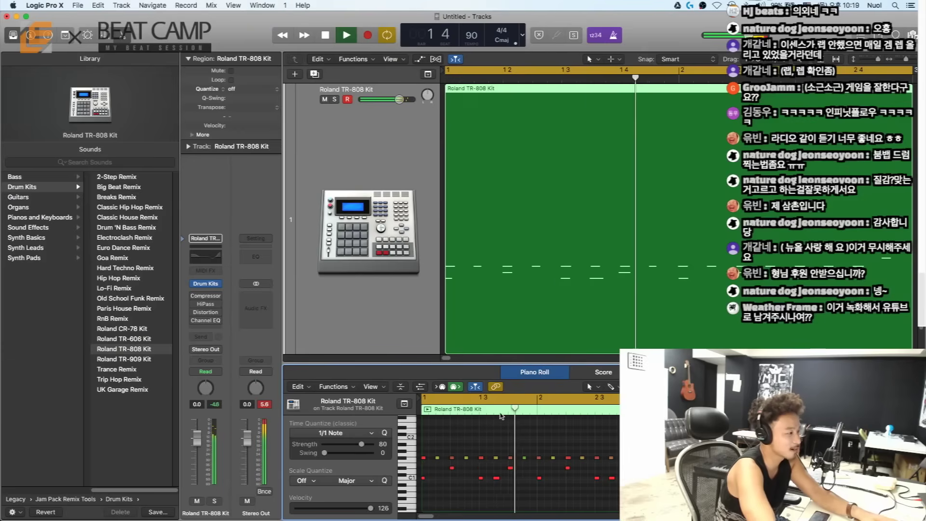
{"action": "key", "text": "space"}
Step: Enlarge the piano roll to fit the whole two-bar drum region and hide the sound library
{"action": "left_click_drag", "start_coordinate": [481, 364], "coordinate": [481, 144]}
{"action": "key", "text": "z"}
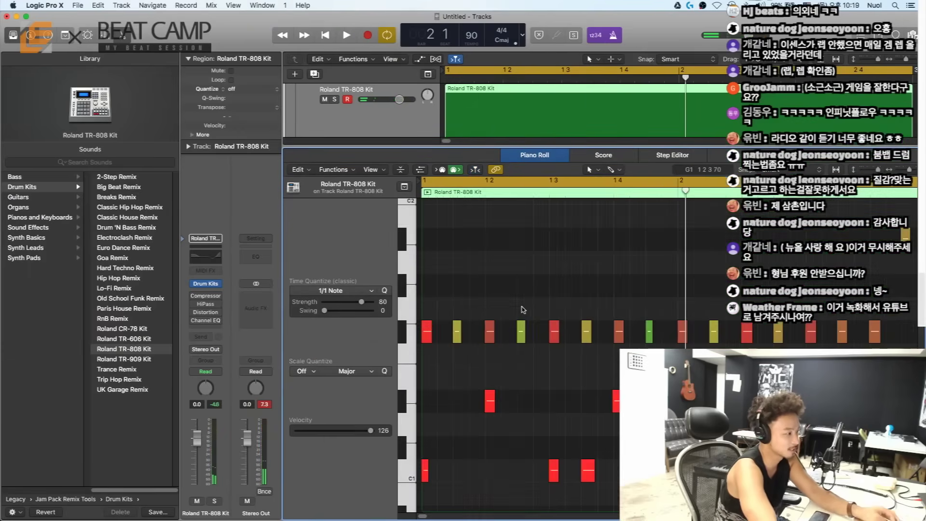
{"action": "key", "text": "super+Left"}
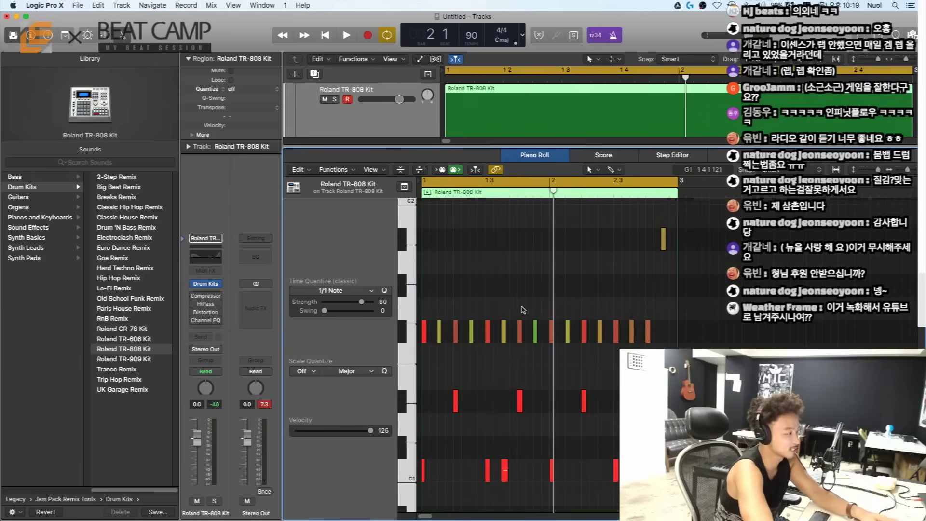
{"action": "key", "text": "y"}
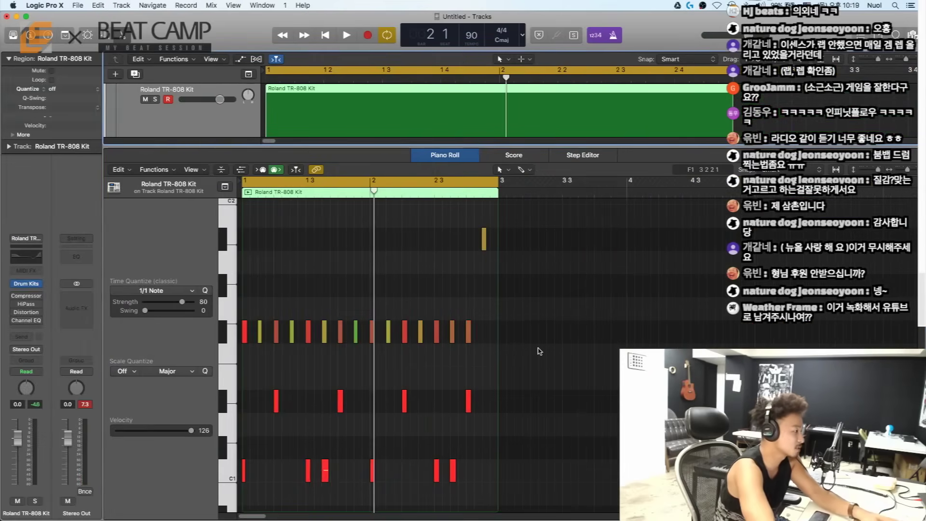
Step: Play back the quantized drum pattern twice to check its timing
{"action": "key", "text": "space"}
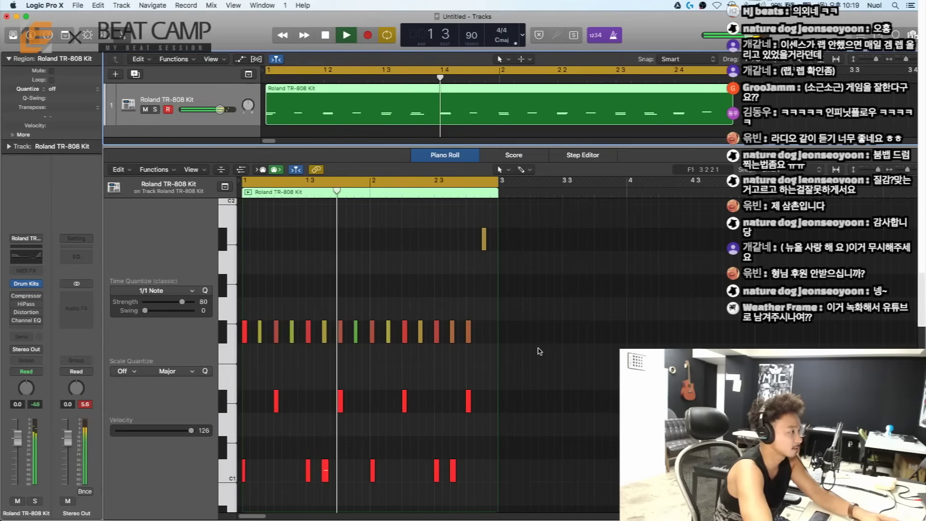
{"action": "key", "text": "space"}
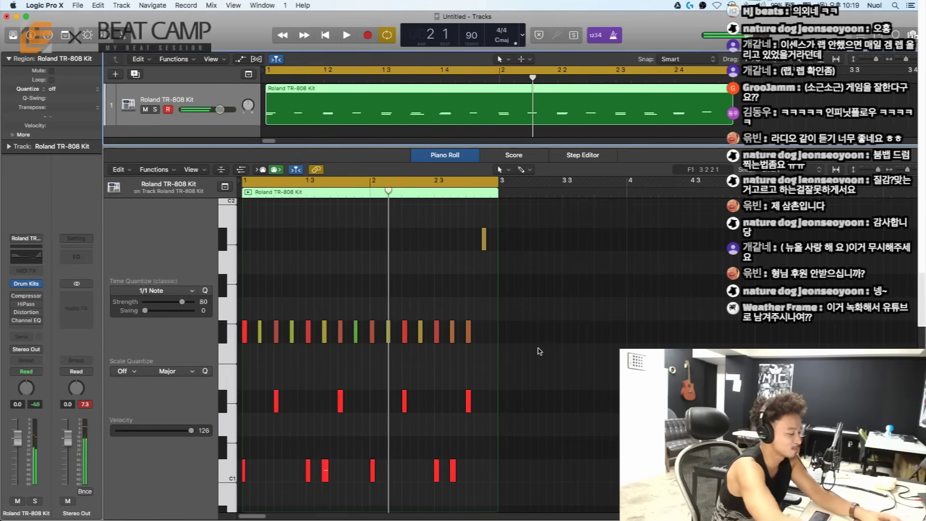
{"action": "key", "text": "space"}
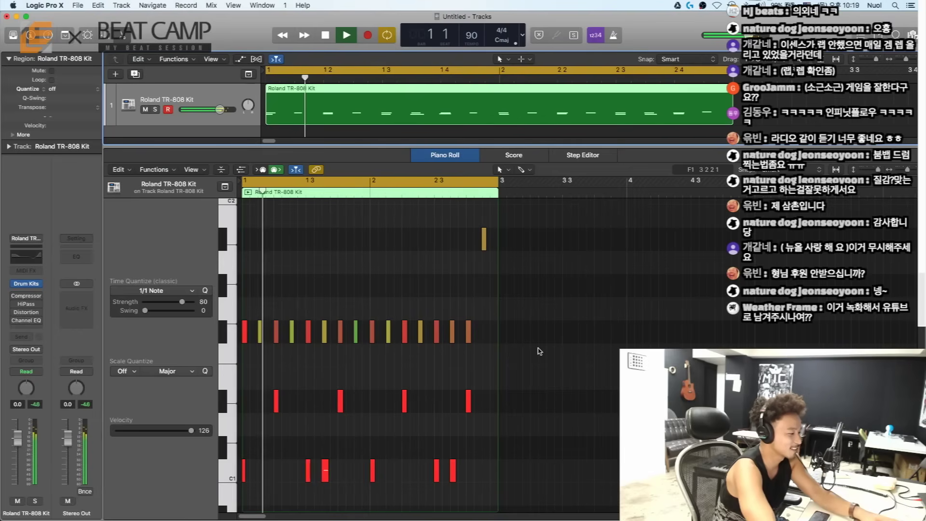
{"action": "key", "text": "space"}
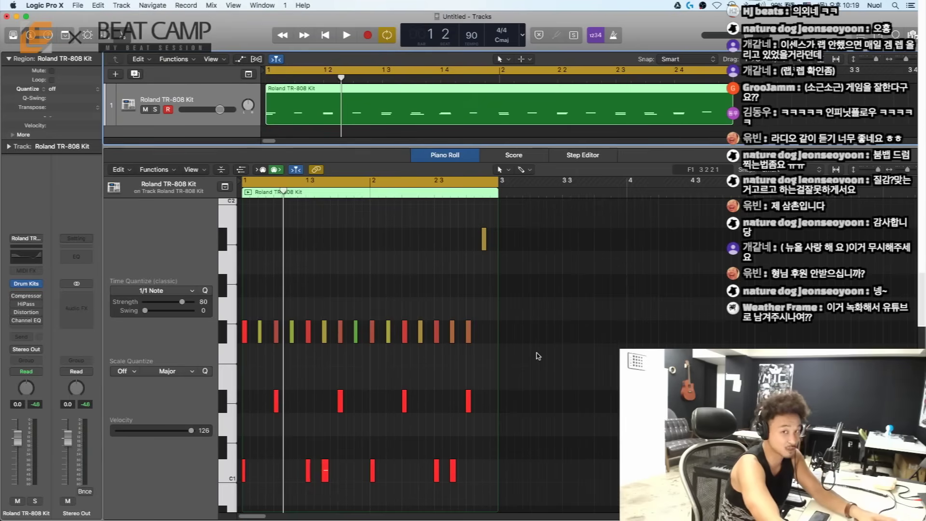
Step: Close the editor, duplicate the Roland TR-808 Kit track and copy its drum region onto the new track
{"action": "key", "text": "e"}
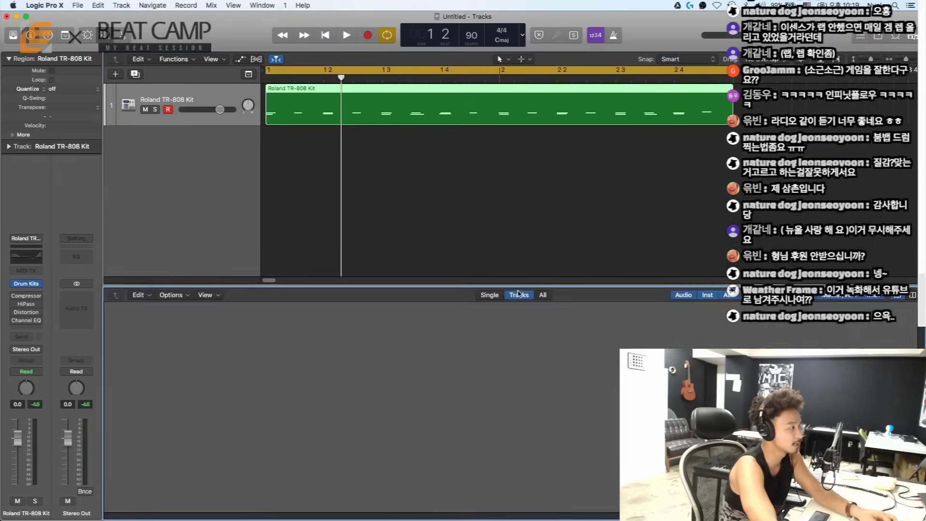
{"action": "left_click", "coordinate": [347, 174]}
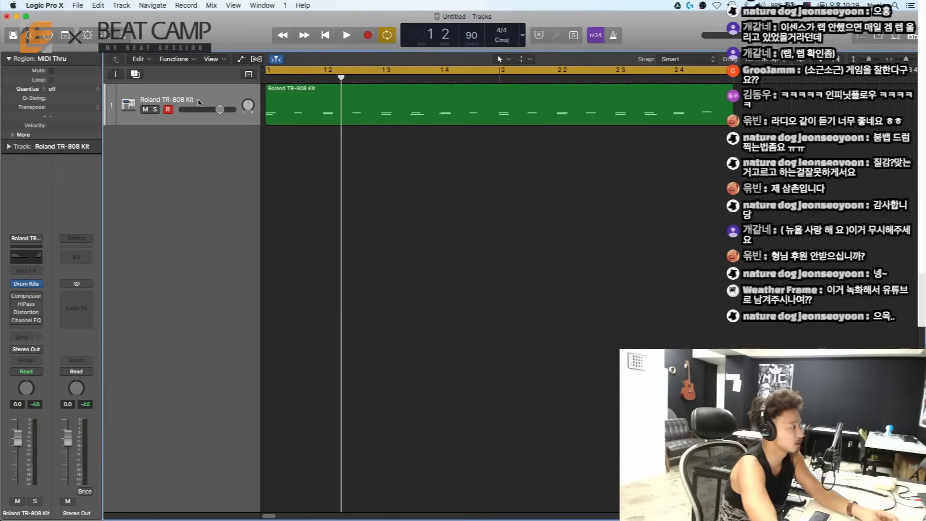
{"action": "double_click", "coordinate": [218, 211]}
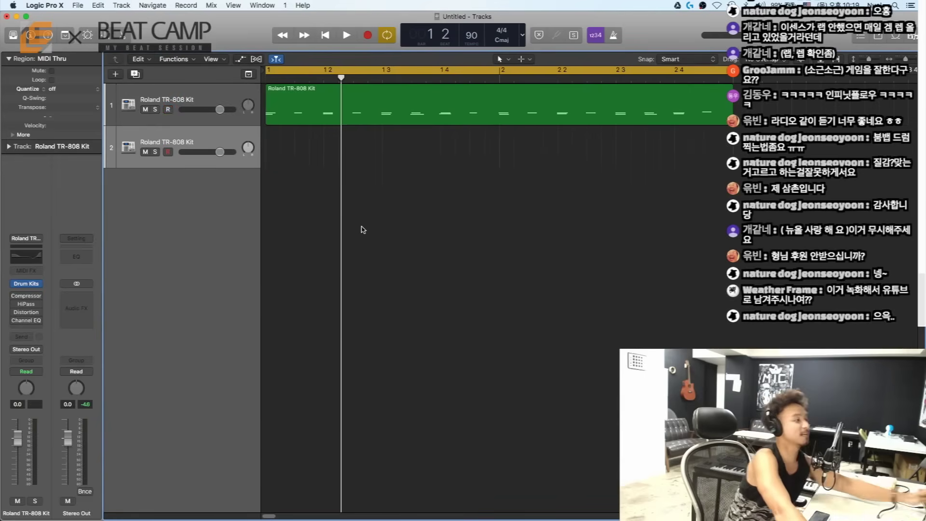
{"action": "left_click_drag", "start_coordinate": [291, 111], "coordinate": [291, 146]}
Step: Rename the first drum track as 808
{"action": "left_click", "coordinate": [167, 100]}
{"action": "double_click", "coordinate": [167, 100]}
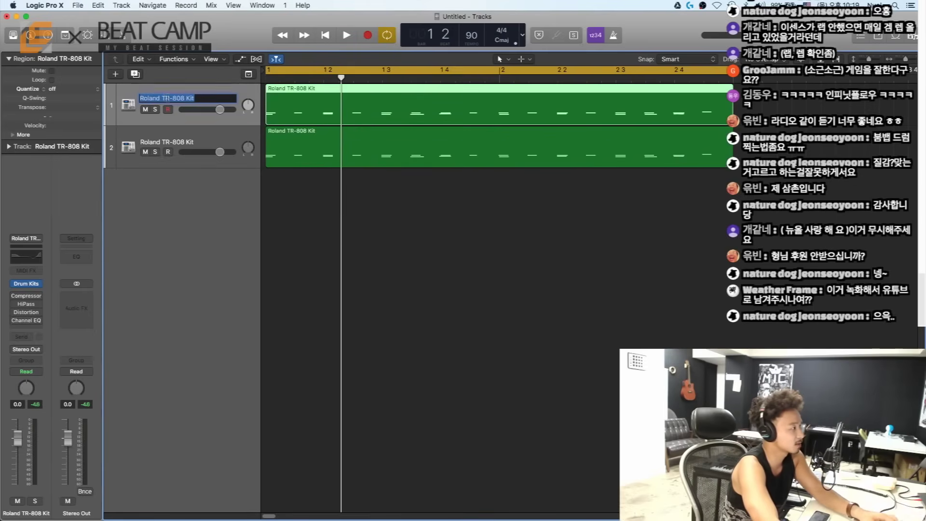
{"action": "key", "text": "Return"}
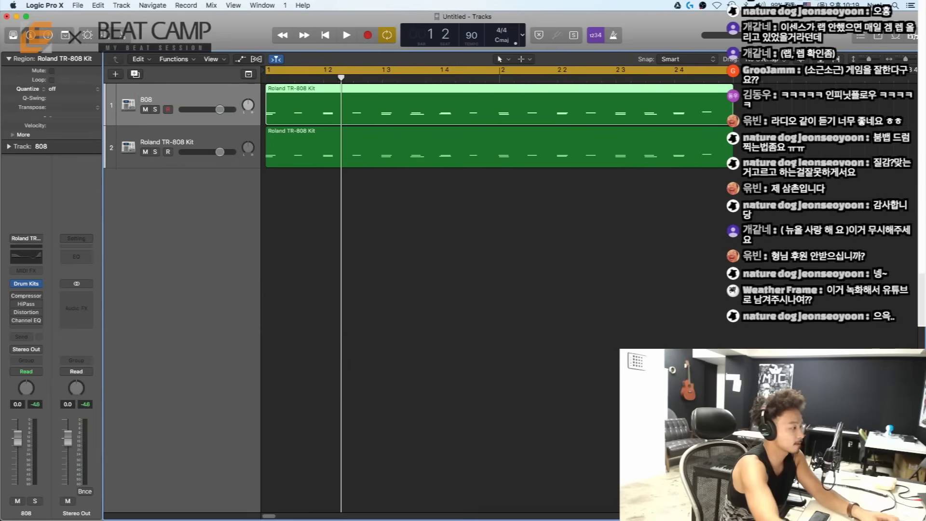
Step: Load the Battery 4 channel strip setting on the second drum track and open the instrument's window
{"action": "key", "text": "super+Down"}
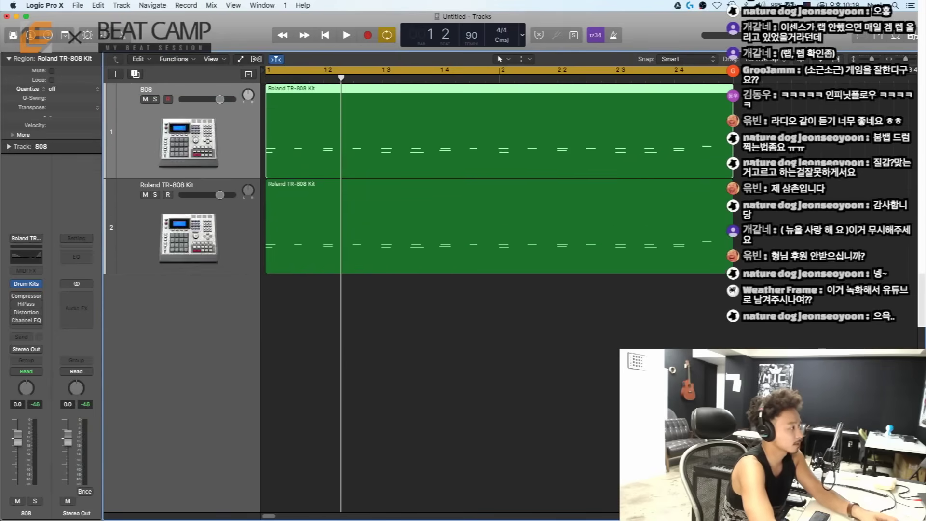
{"action": "key", "text": "super+Down"}
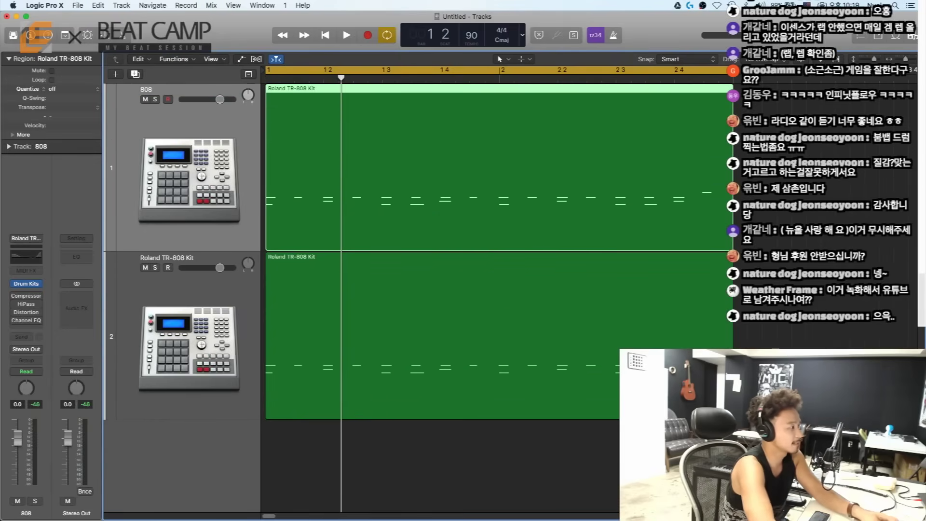
{"action": "left_click", "coordinate": [183, 259]}
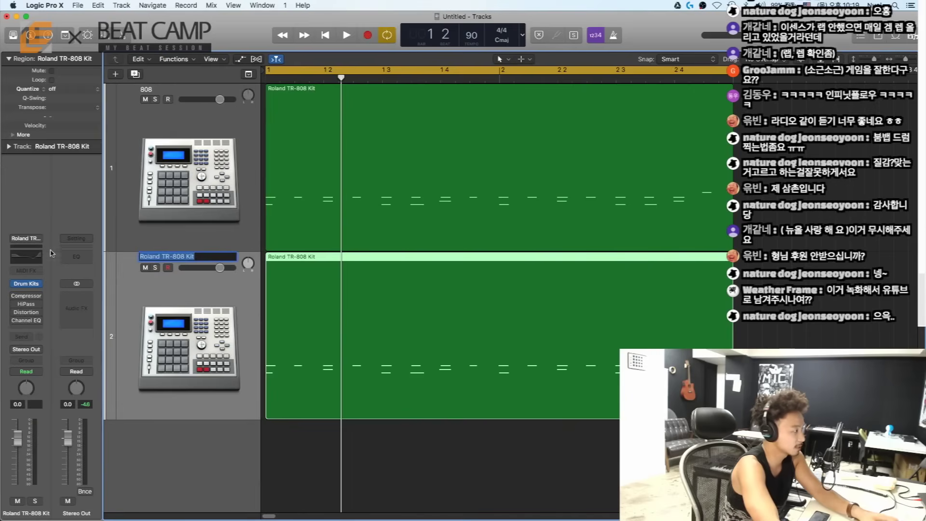
{"action": "left_click", "coordinate": [36, 238]}
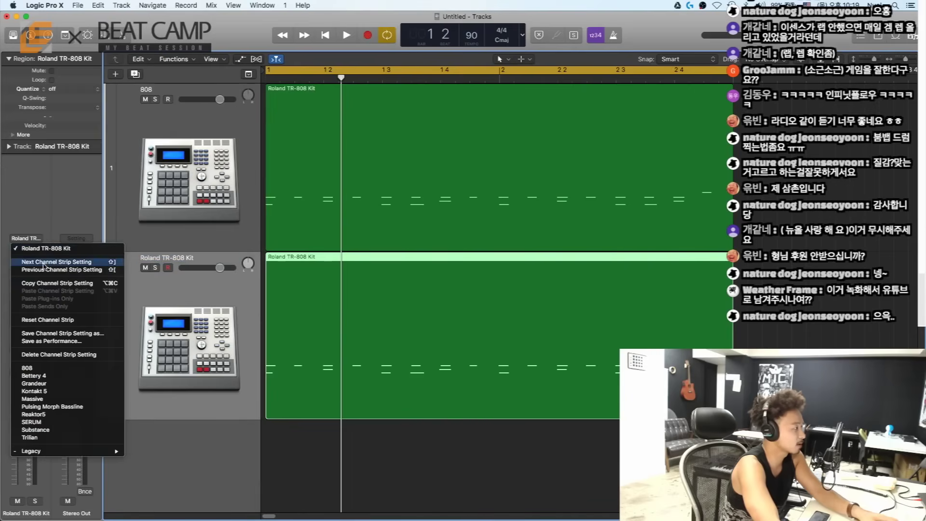
{"action": "left_click", "coordinate": [47, 377]}
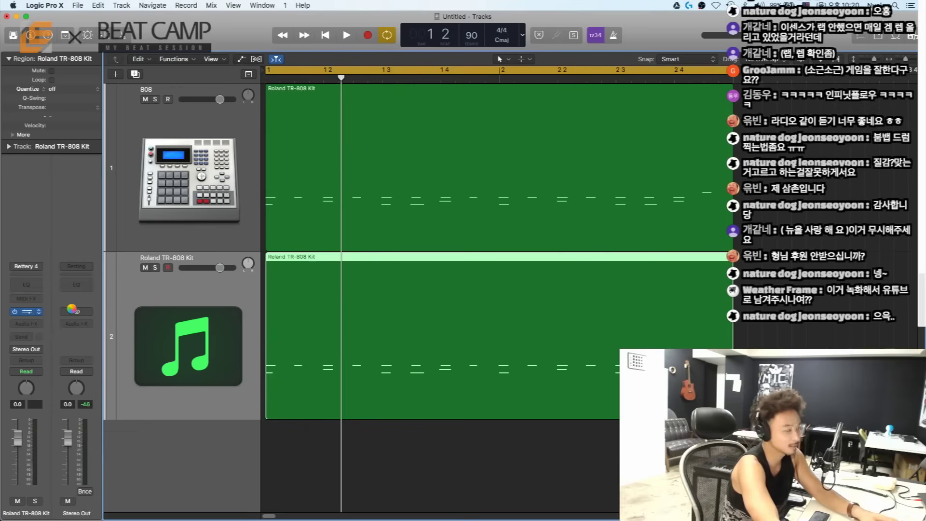
{"action": "left_click", "coordinate": [26, 311]}
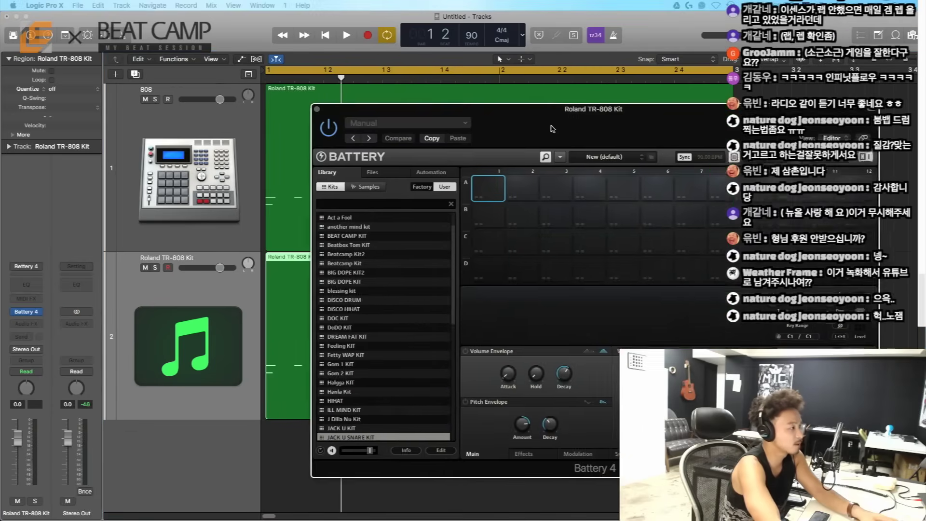
{"action": "left_click_drag", "start_coordinate": [552, 128], "coordinate": [570, 137]}
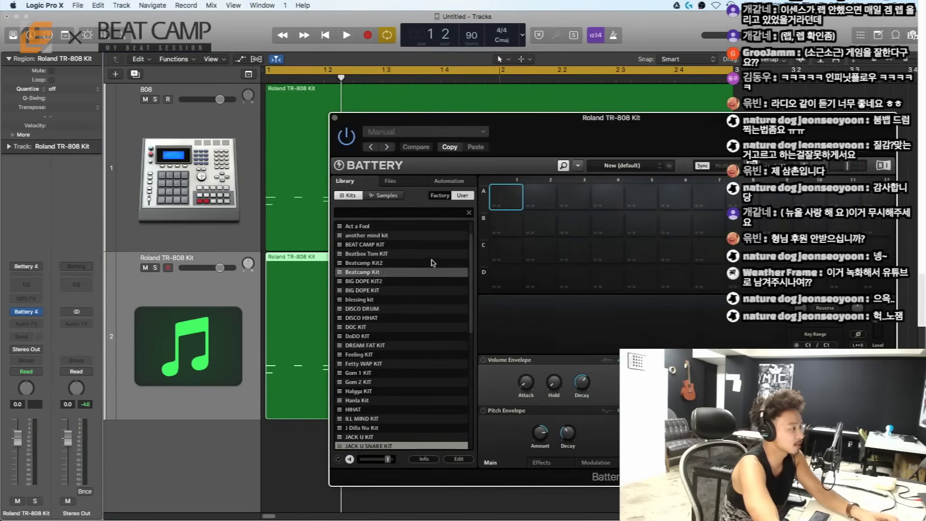
Step: Switch Battery's user library from kits to individual samples
{"action": "left_click", "coordinate": [402, 182]}
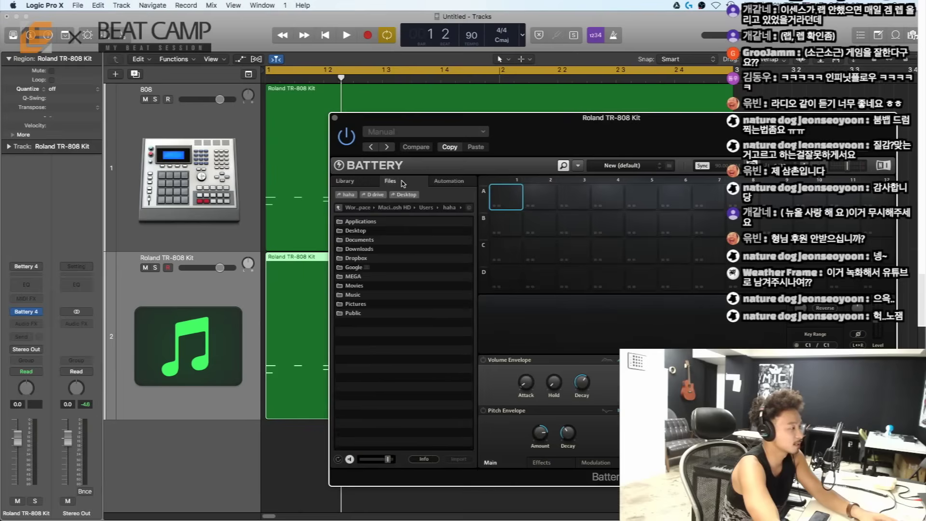
{"action": "left_click", "coordinate": [360, 185]}
{"action": "left_click", "coordinate": [383, 196]}
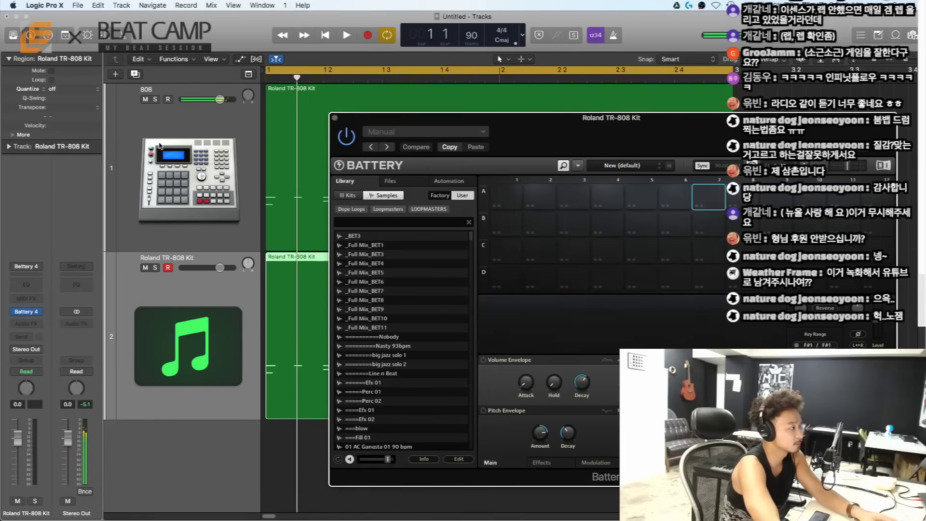
Step: Mute the 808 track and play the pattern through the empty Battery track to see which cells it triggers
{"action": "left_click", "coordinate": [146, 100]}
{"action": "key", "text": "space"}
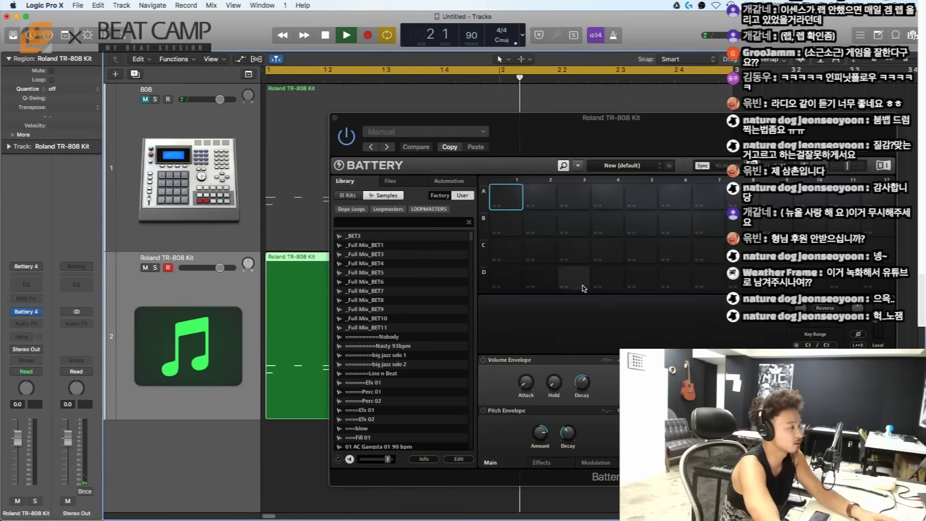
{"action": "key", "text": "space"}
Step: Stop playback, filter the user samples by "hat", audition the 3H Hat Perc_336V2 samples and load one into cell A7
{"action": "left_click", "coordinate": [378, 222]}
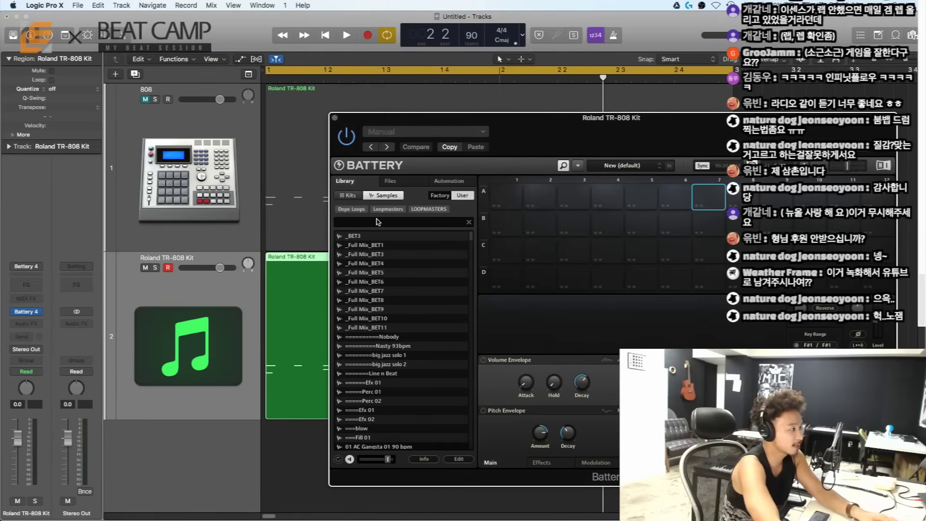
{"action": "type", "text": "hat"}
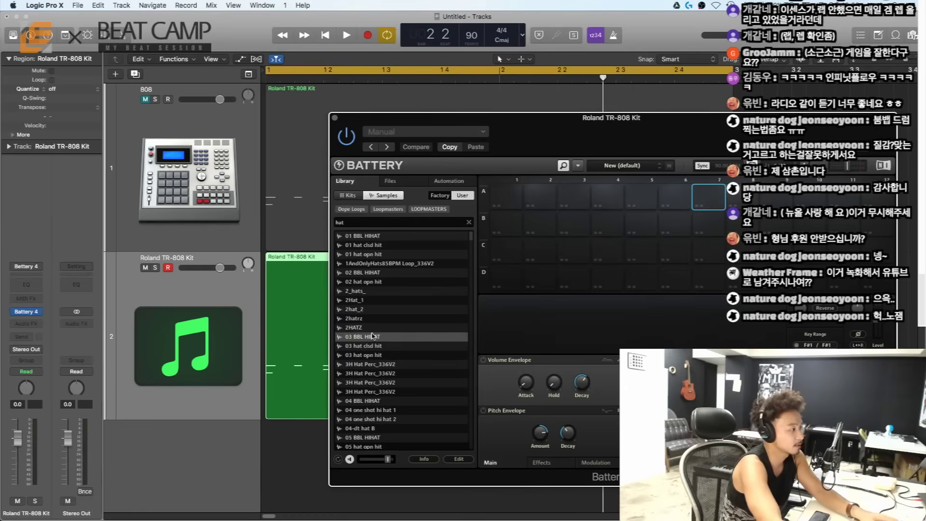
{"action": "left_click", "coordinate": [376, 364]}
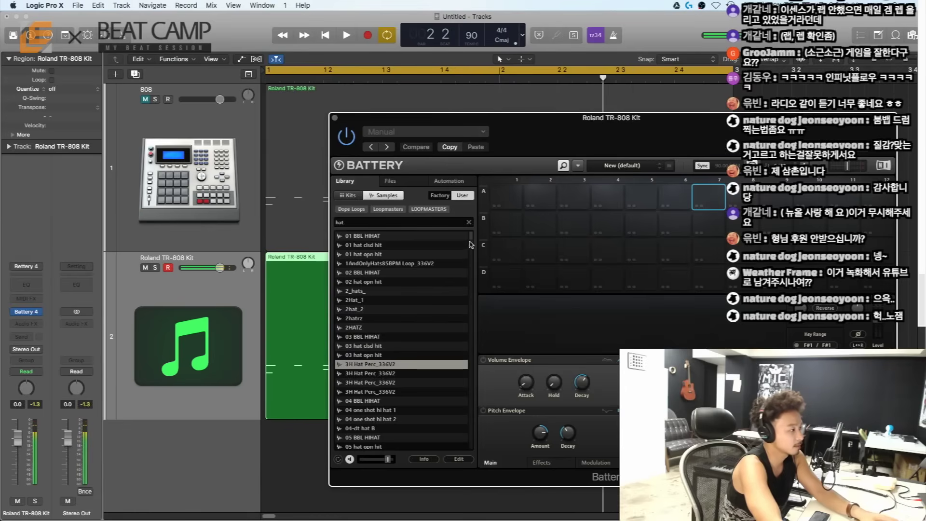
{"action": "left_click", "coordinate": [376, 374]}
{"action": "left_click", "coordinate": [381, 383]}
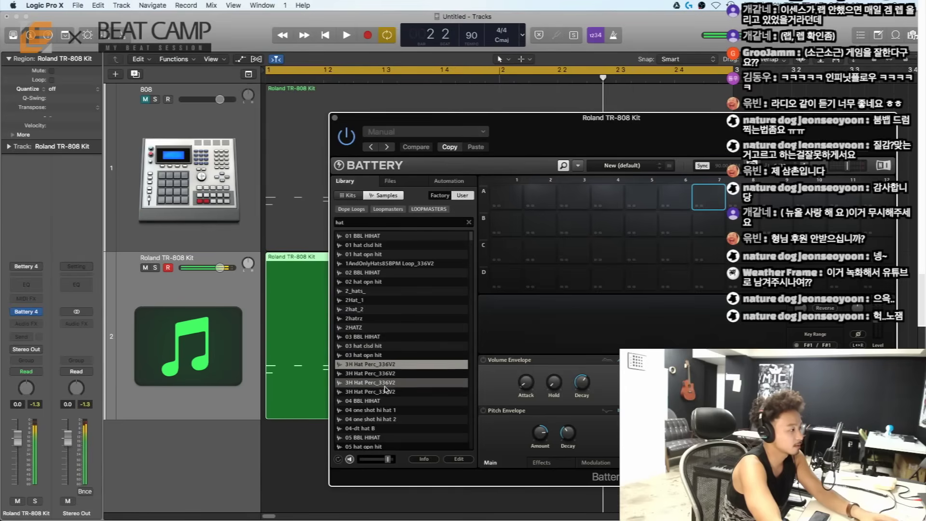
{"action": "left_click", "coordinate": [386, 392]}
{"action": "scroll", "coordinate": [472, 245], "scroll_direction": "down", "scroll_amount": 5}
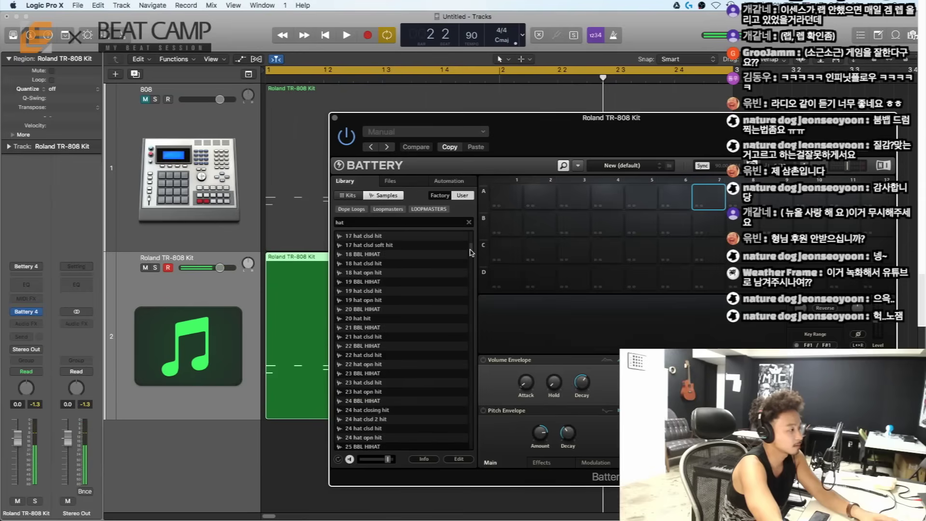
{"action": "scroll", "coordinate": [472, 244], "scroll_direction": "up", "scroll_amount": 5}
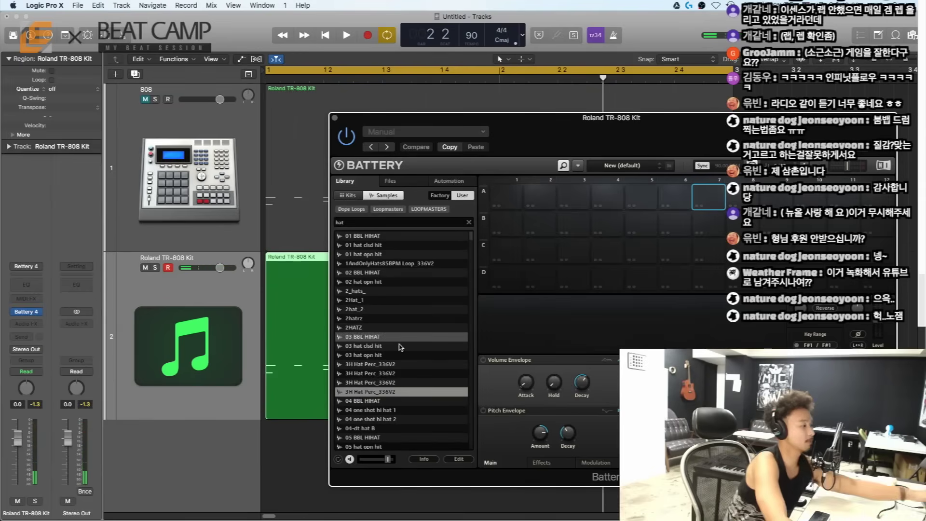
{"action": "left_click_drag", "start_coordinate": [372, 368], "coordinate": [708, 197]}
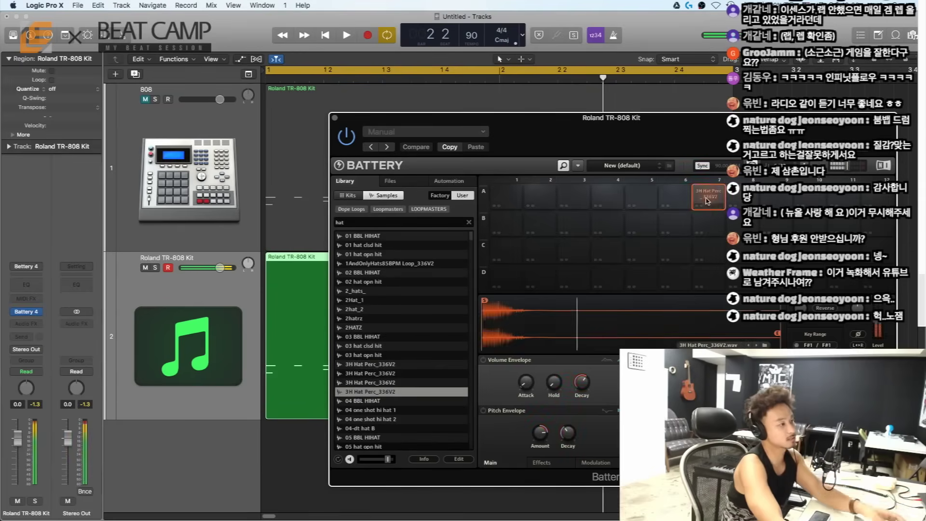
Step: Look further through the hat samples and replace the sample in cell A7 with oca-hat
{"action": "scroll", "coordinate": [342, 410], "scroll_direction": "down", "scroll_amount": 5}
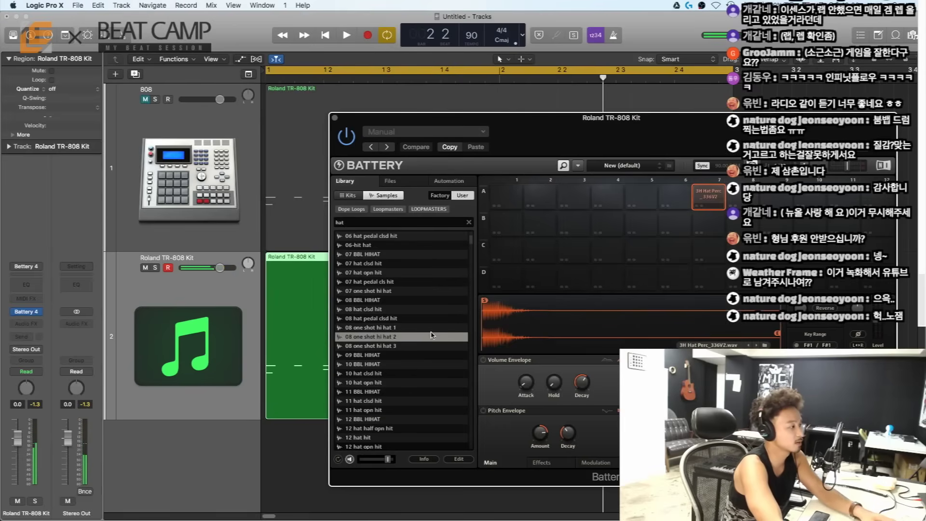
{"action": "scroll", "coordinate": [396, 413], "scroll_direction": "down", "scroll_amount": 10}
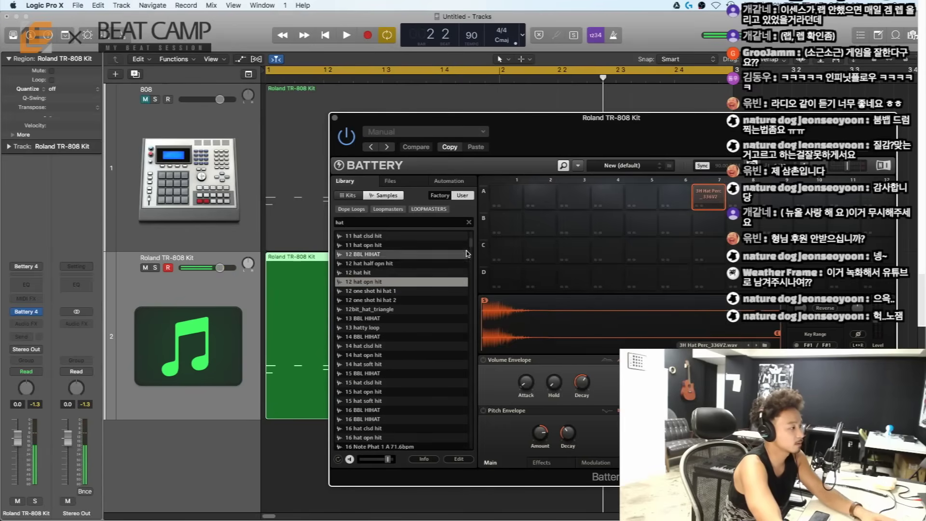
{"action": "scroll", "coordinate": [472, 263], "scroll_direction": "down", "scroll_amount": 20}
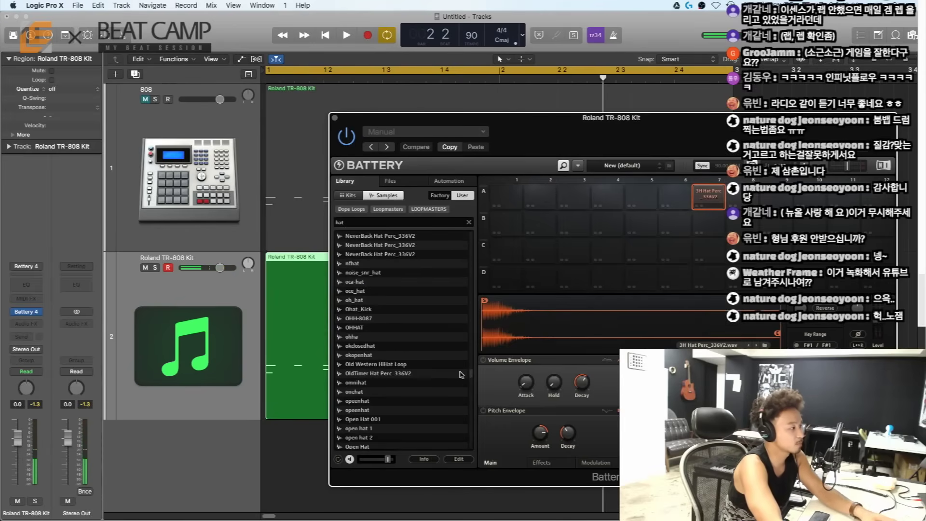
{"action": "left_click", "coordinate": [406, 301]}
{"action": "left_click", "coordinate": [404, 291]}
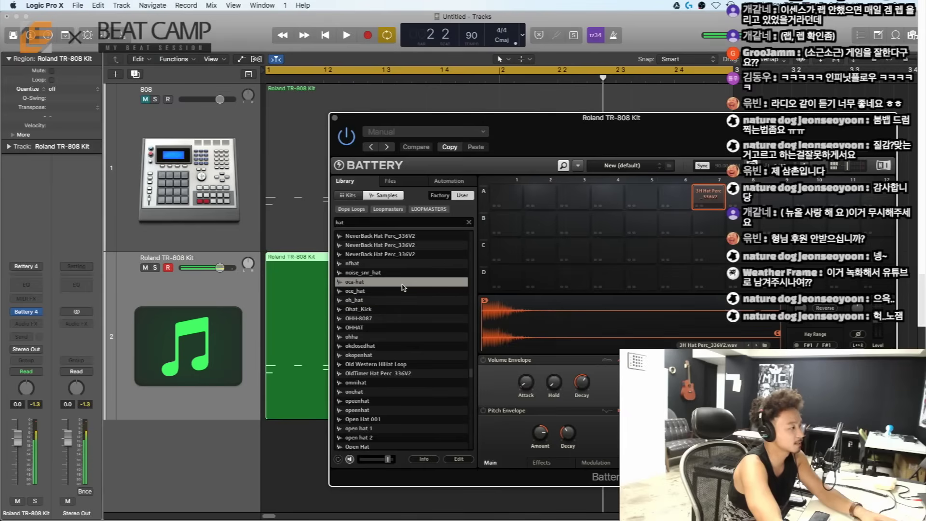
{"action": "left_click", "coordinate": [372, 282]}
{"action": "left_click_drag", "start_coordinate": [603, 241], "coordinate": [723, 198]}
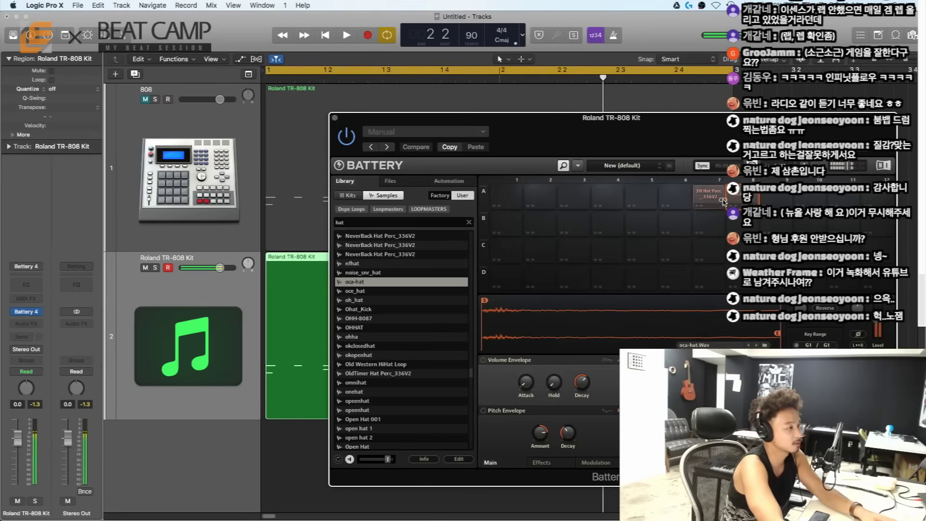
Step: Audition open-hat samples in the filtered list, including open hat 1, openhatsnr, openhihat and openlayhat
{"action": "left_click", "coordinate": [404, 413]}
{"action": "scroll", "coordinate": [395, 401], "scroll_direction": "down", "scroll_amount": 1}
{"action": "left_click", "coordinate": [387, 417]}
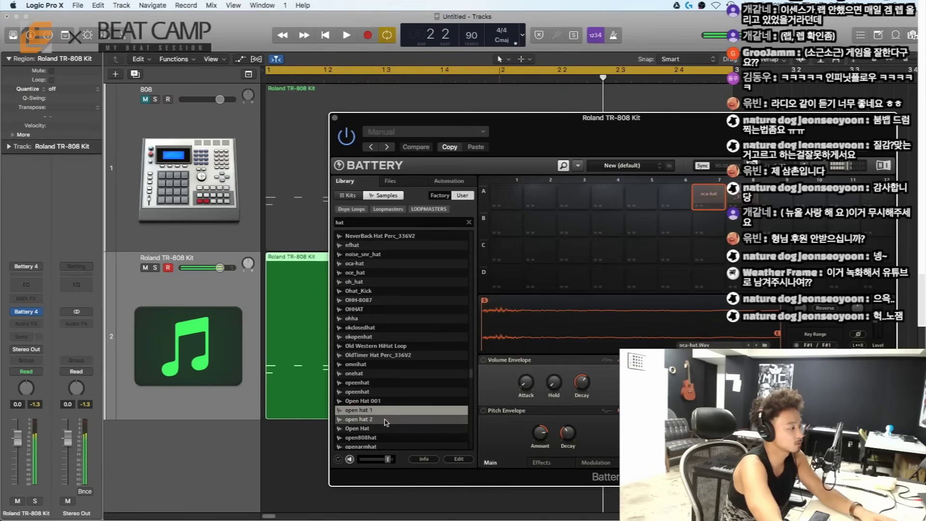
{"action": "scroll", "coordinate": [383, 420], "scroll_direction": "down", "scroll_amount": 5}
{"action": "scroll", "coordinate": [384, 420], "scroll_direction": "down", "scroll_amount": 8}
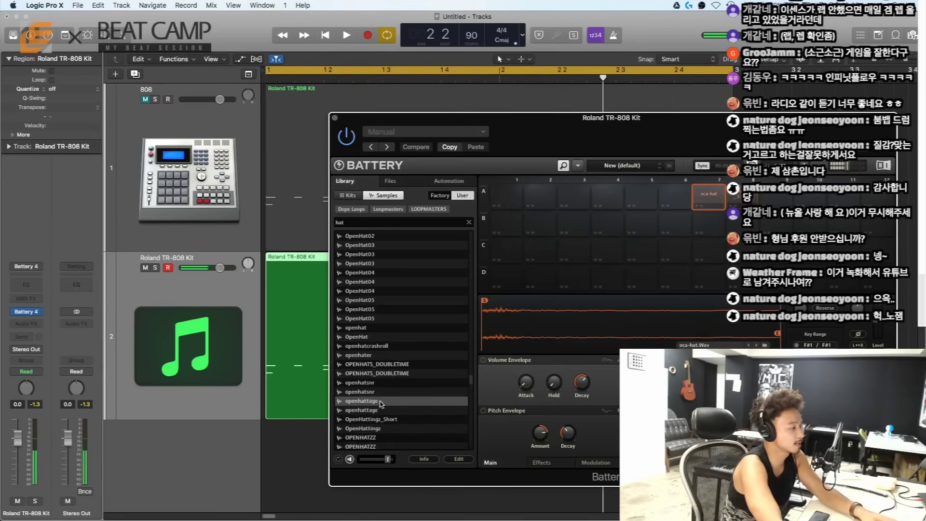
{"action": "left_click", "coordinate": [385, 392]}
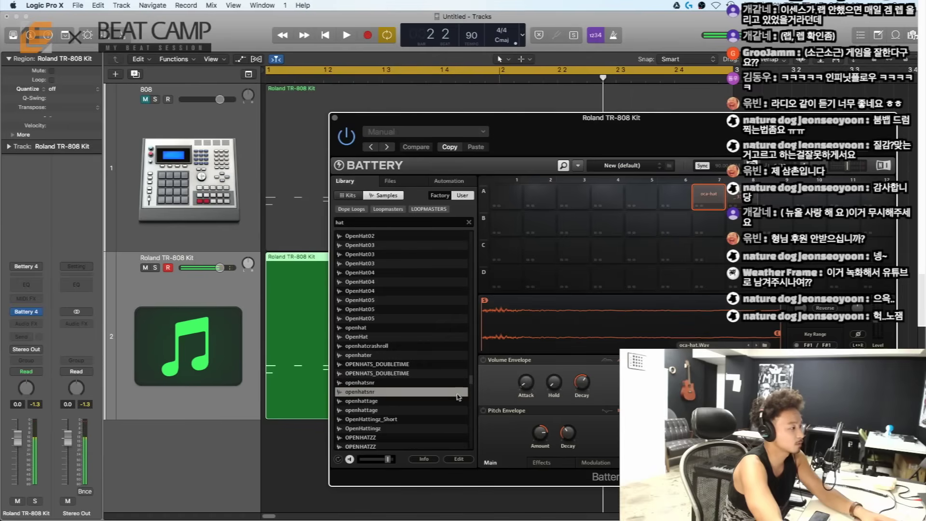
{"action": "scroll", "coordinate": [434, 386], "scroll_direction": "down", "scroll_amount": 4}
{"action": "left_click", "coordinate": [386, 337]}
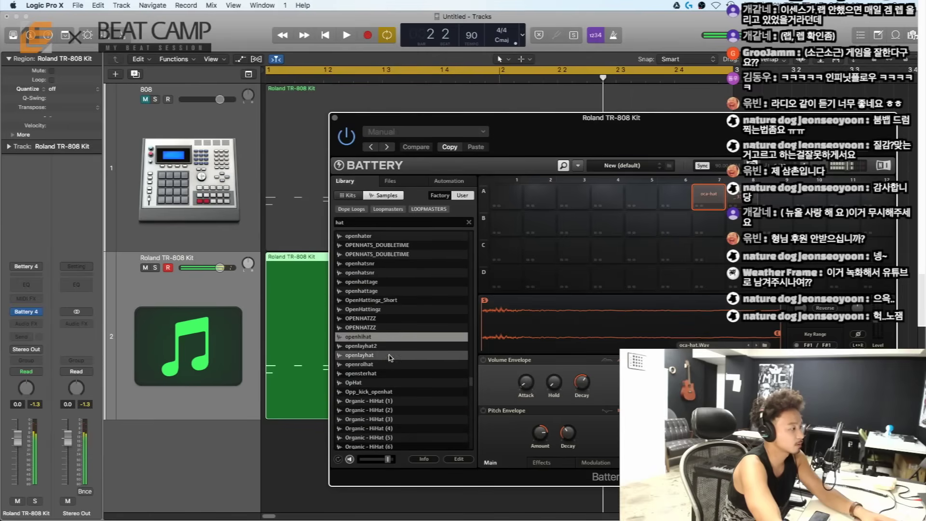
{"action": "left_click", "coordinate": [390, 359]}
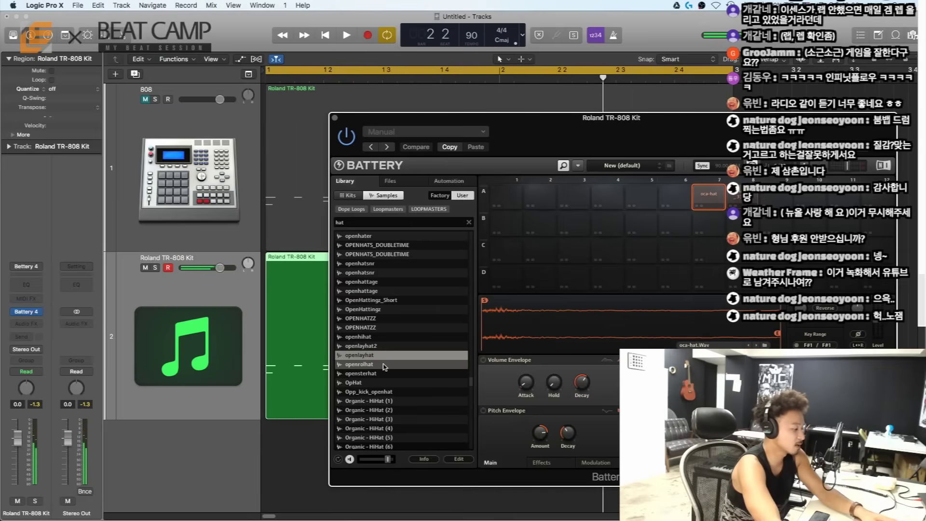
{"action": "left_click", "coordinate": [386, 373]}
Step: Browse the remaining hat samples from the Organic O.HiHat series through to trap_am_hat
{"action": "scroll", "coordinate": [396, 377], "scroll_direction": "down", "scroll_amount": 5}
{"action": "left_click", "coordinate": [404, 382]}
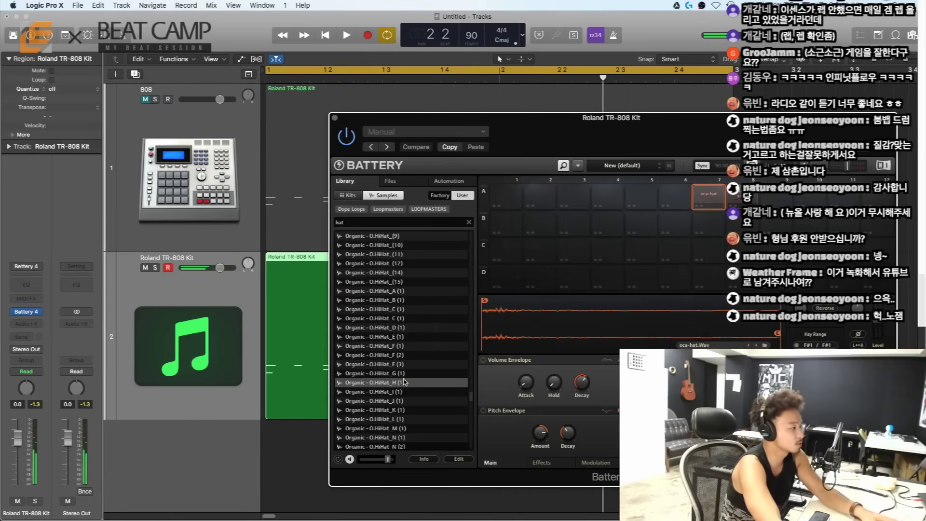
{"action": "scroll", "coordinate": [403, 383], "scroll_direction": "down", "scroll_amount": 10}
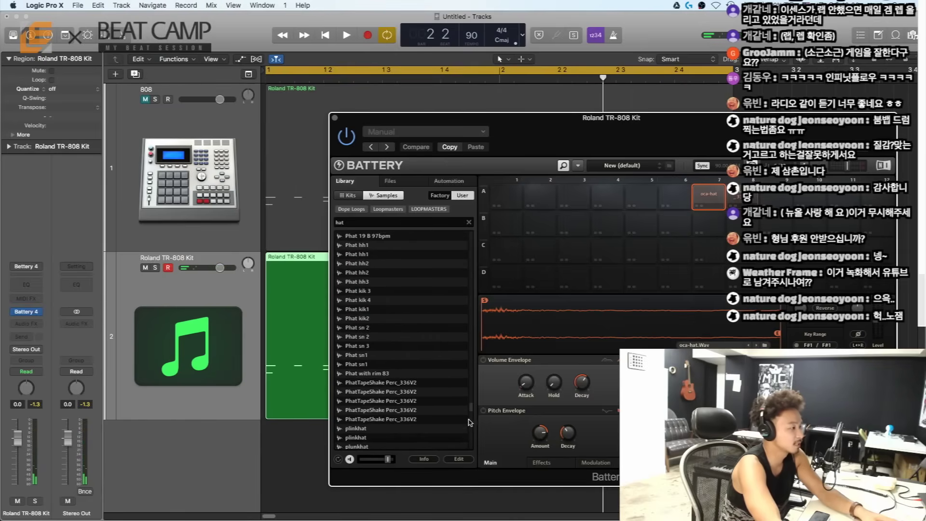
{"action": "scroll", "coordinate": [470, 423], "scroll_direction": "down", "scroll_amount": 15}
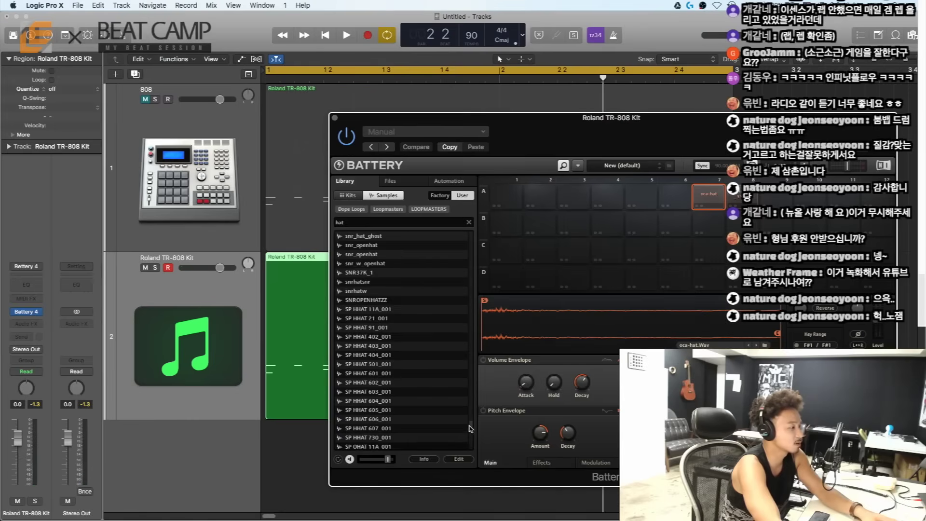
{"action": "scroll", "coordinate": [471, 428], "scroll_direction": "down", "scroll_amount": 15}
{"action": "left_click", "coordinate": [418, 391]}
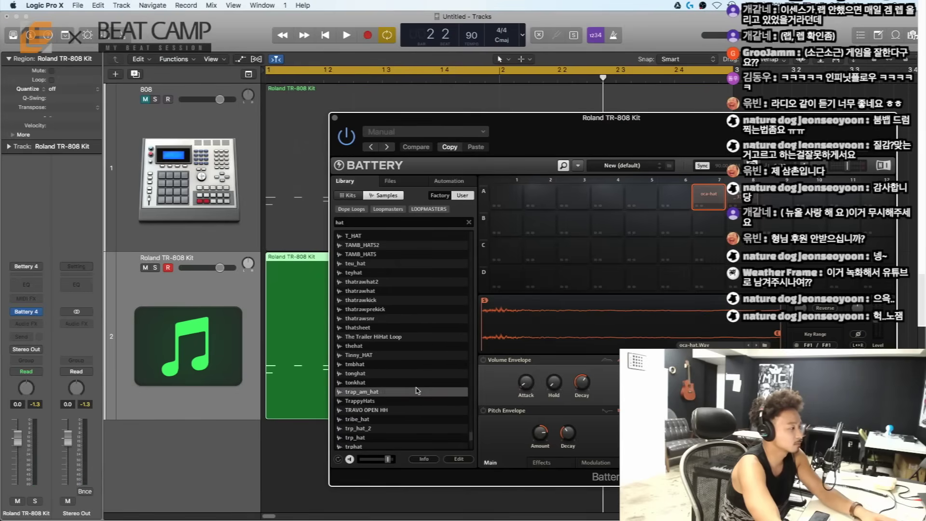
{"action": "left_click", "coordinate": [417, 392]}
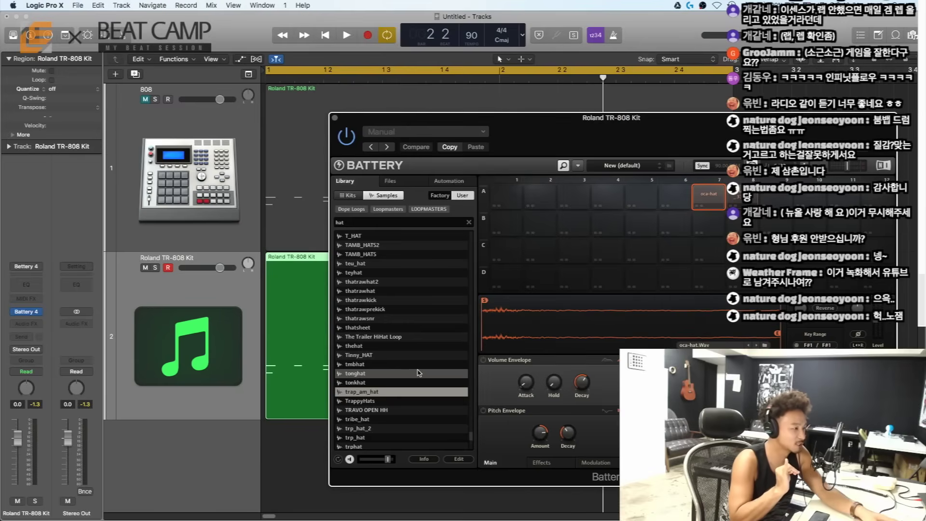
Step: Audition thatsheet, thatrawkick and the thatrawhat samples, then load thatrawhat into cell A7 in place of oca-hat
{"action": "left_click", "coordinate": [396, 327]}
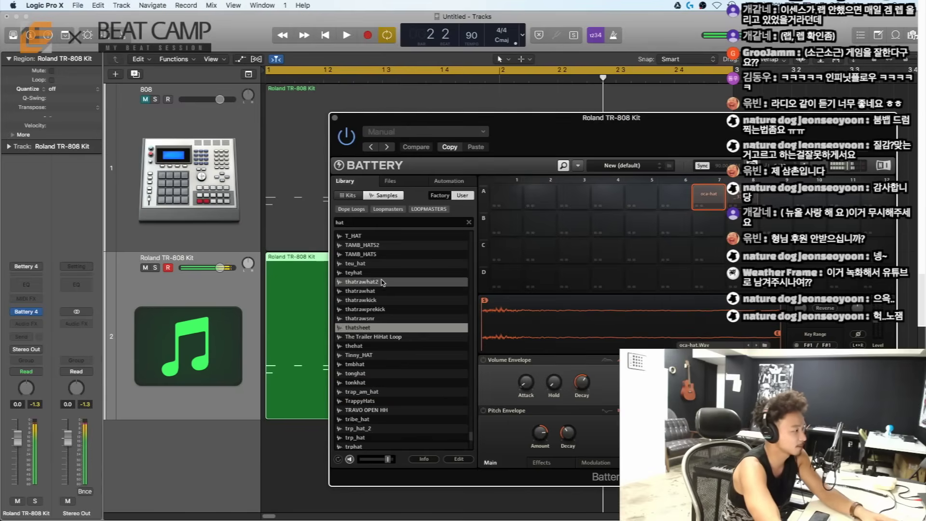
{"action": "left_click", "coordinate": [384, 291]}
{"action": "left_click", "coordinate": [384, 300]}
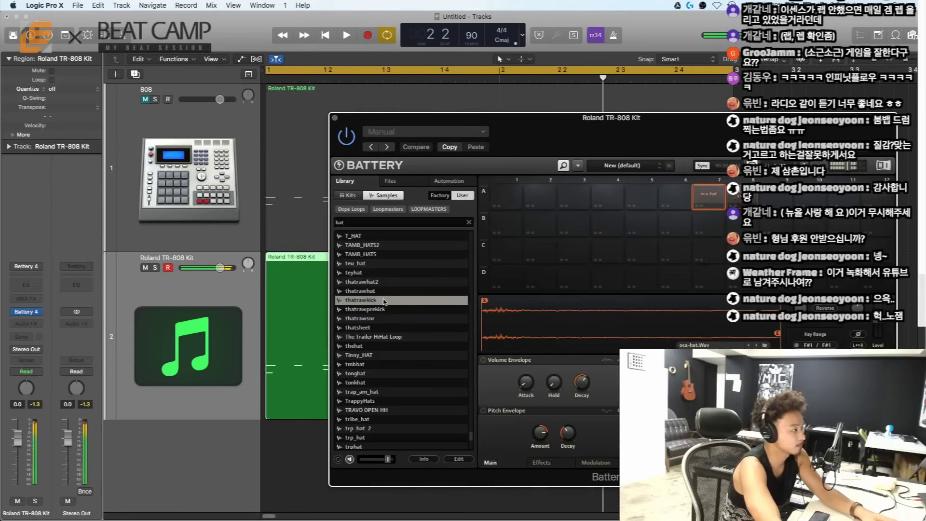
{"action": "left_click", "coordinate": [381, 282]}
{"action": "left_click", "coordinate": [381, 291]}
{"action": "left_click_drag", "start_coordinate": [381, 291], "coordinate": [708, 198]}
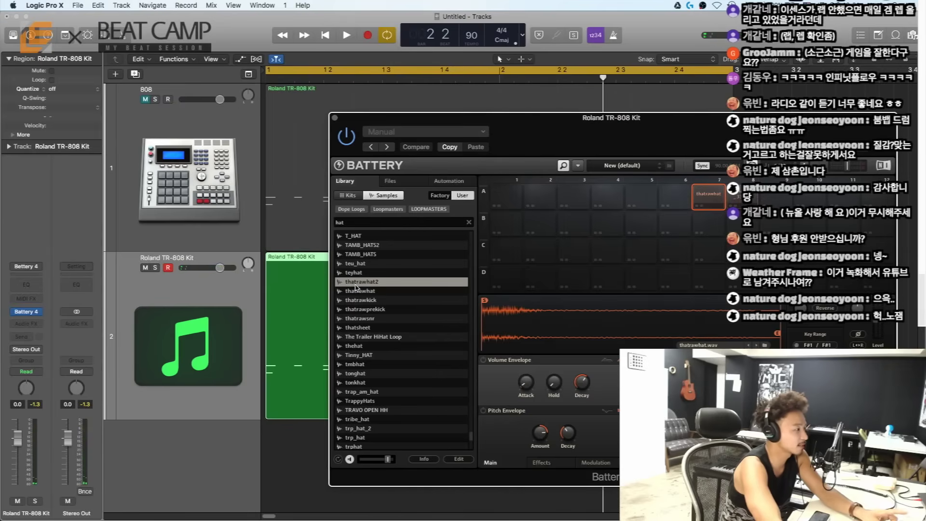
Step: Compare thatrawhat with thatrawhat2, load thatrawhat2 into cell A8 and audition both hat cells
{"action": "left_click", "coordinate": [371, 290]}
{"action": "left_click", "coordinate": [370, 284]}
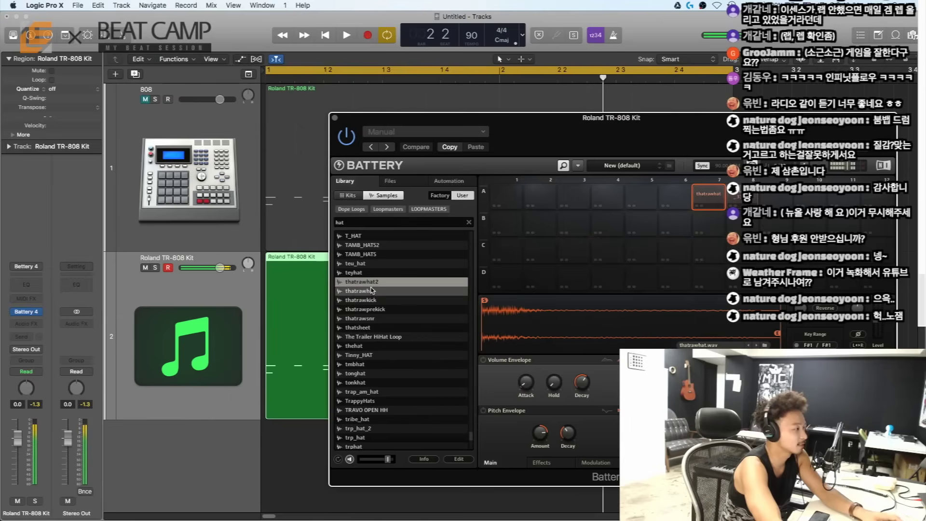
{"action": "left_click", "coordinate": [370, 292]}
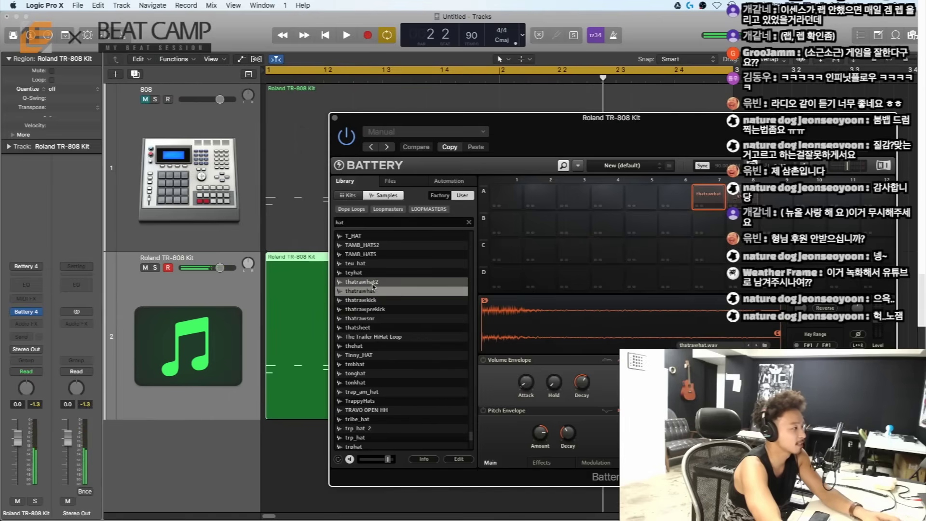
{"action": "left_click", "coordinate": [372, 284]}
{"action": "left_click", "coordinate": [373, 292]}
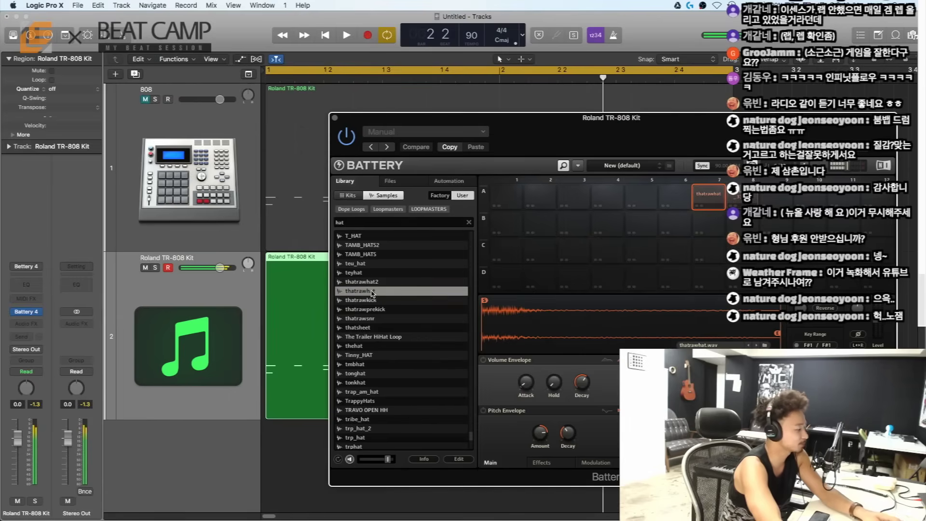
{"action": "left_click_drag", "start_coordinate": [371, 283], "coordinate": [742, 203]}
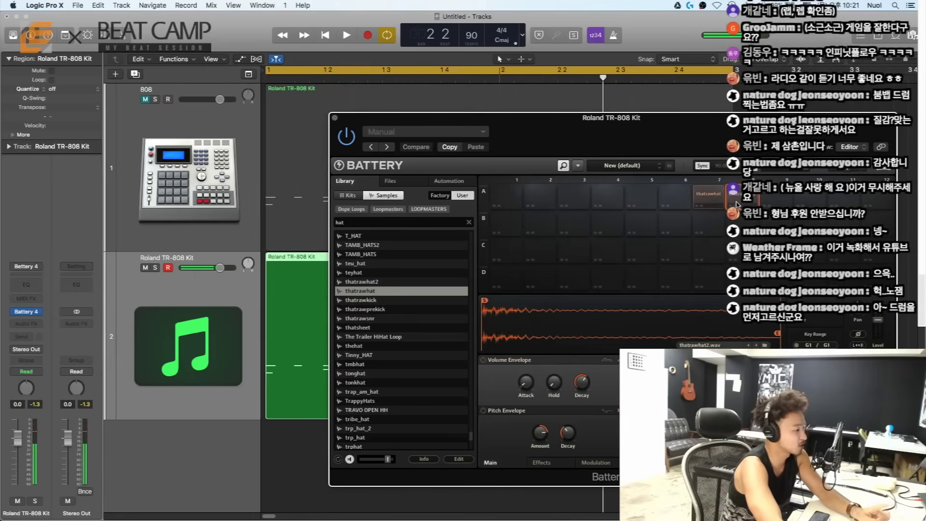
{"action": "left_click", "coordinate": [709, 198]}
{"action": "left_click", "coordinate": [738, 203]}
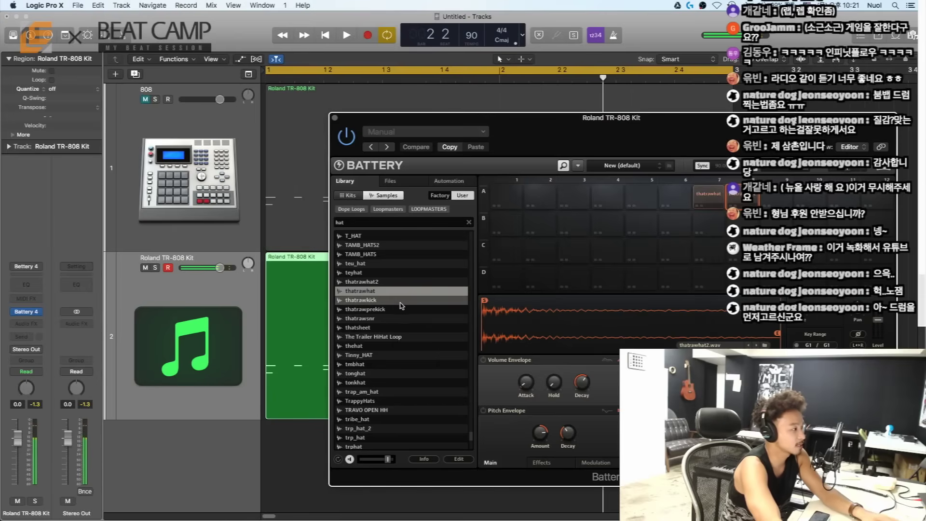
Step: Load thatrawkick into cell A1 and thatrawprekick into cell A2, and audition the kick
{"action": "left_click", "coordinate": [357, 300]}
{"action": "left_click_drag", "start_coordinate": [476, 235], "coordinate": [507, 197]}
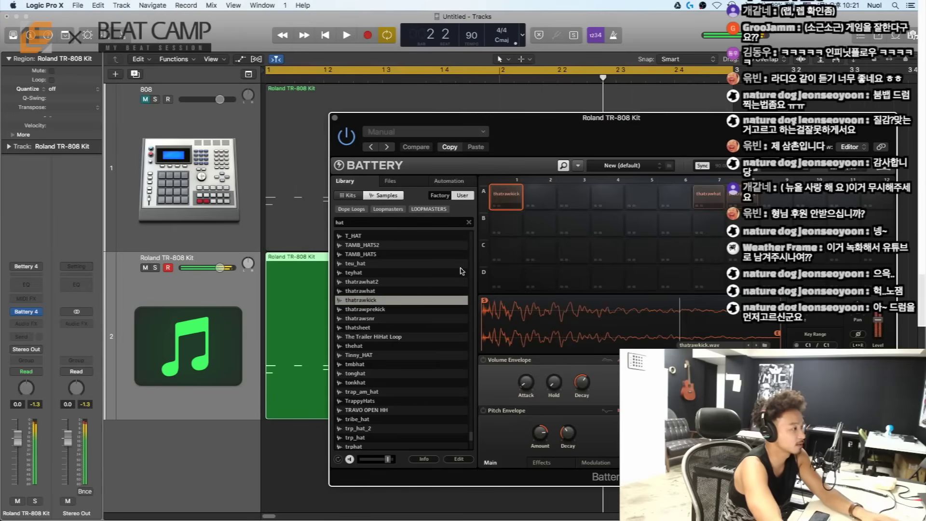
{"action": "left_click_drag", "start_coordinate": [373, 313], "coordinate": [539, 198]}
{"action": "left_click", "coordinate": [519, 203]}
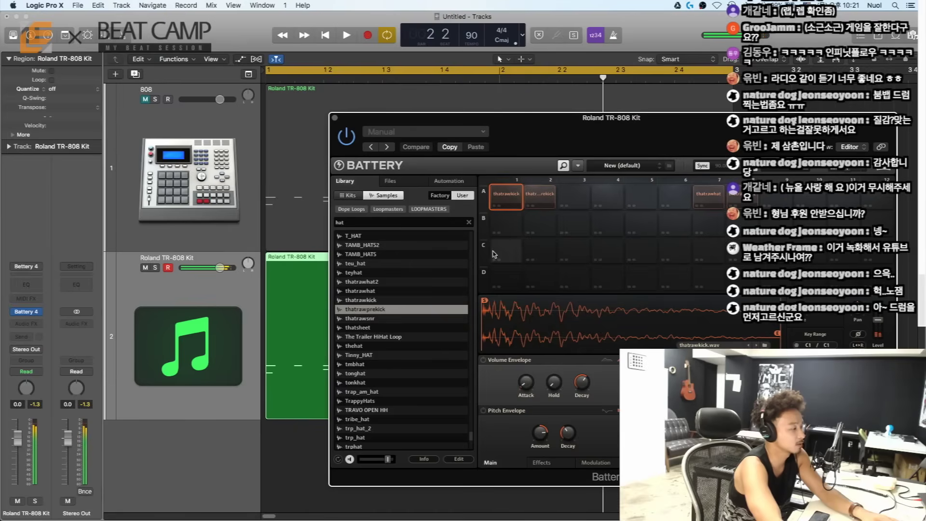
Step: Load thatsheet into cell A4 and thatrawsnr into cell A5, then play the pattern with the chosen samples
{"action": "left_click", "coordinate": [365, 320]}
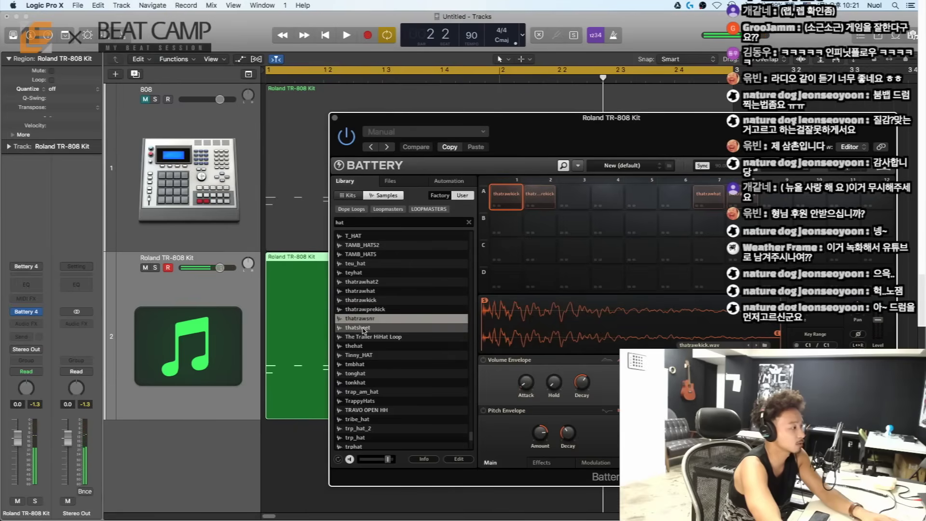
{"action": "left_click", "coordinate": [365, 330]}
{"action": "left_click", "coordinate": [365, 319], "text": "shift"}
{"action": "left_click_drag", "start_coordinate": [365, 319], "coordinate": [609, 203]}
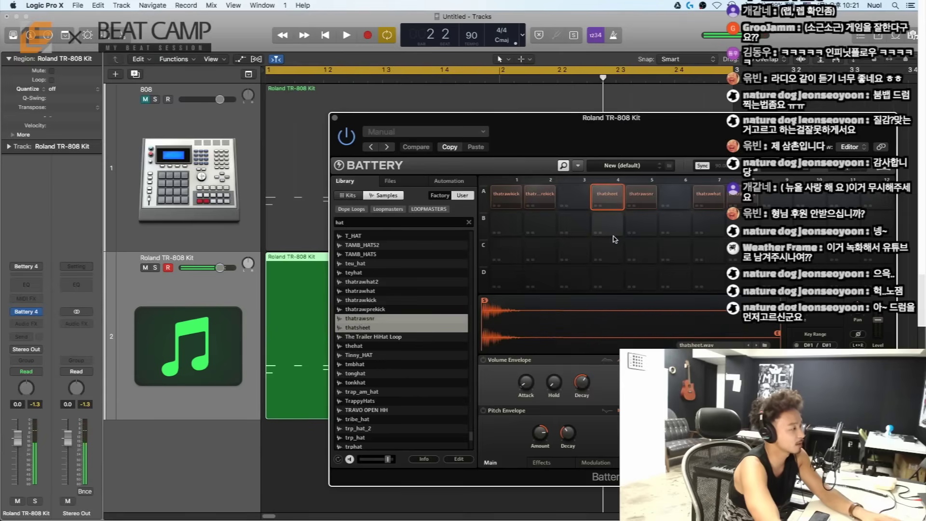
{"action": "key", "text": "space"}
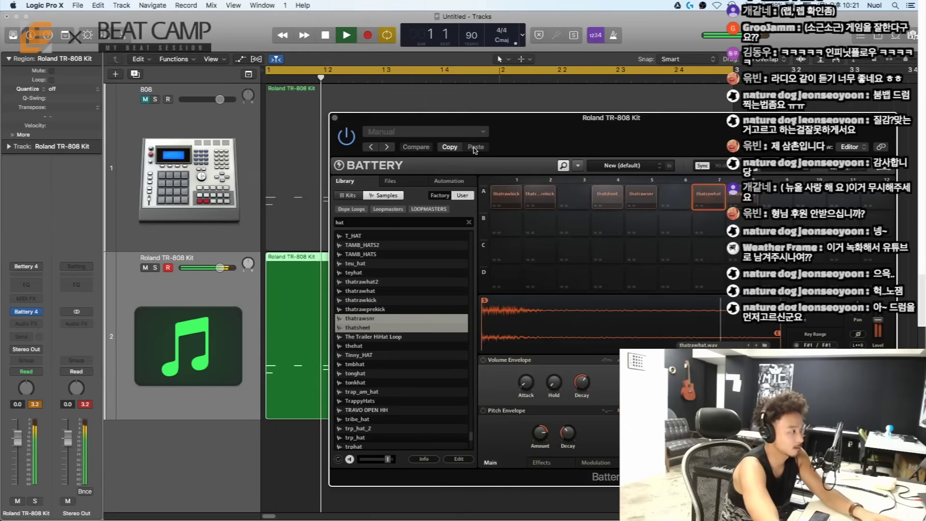
Step: Open the lower track's region in the piano roll, move its last note down to G1 and play the pattern
{"action": "left_click", "coordinate": [336, 118]}
{"action": "double_click", "coordinate": [566, 306]}
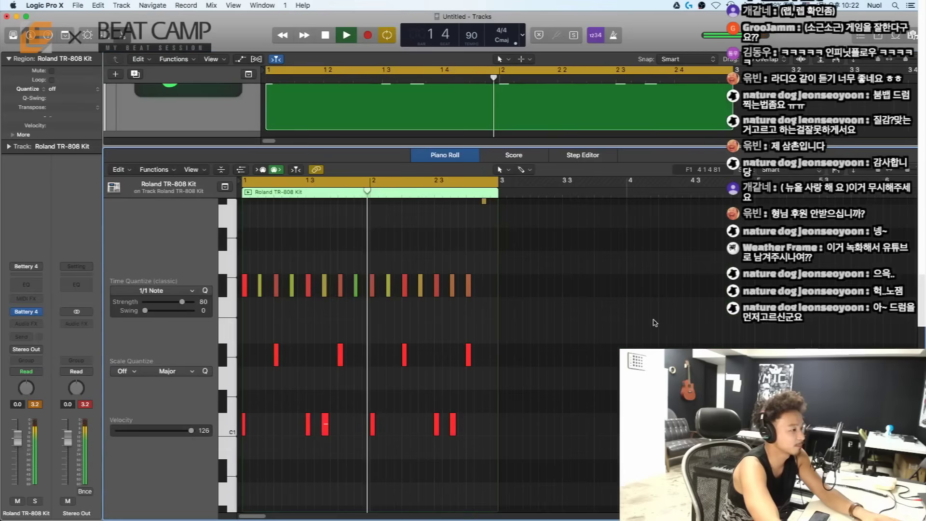
{"action": "scroll", "coordinate": [489, 261], "scroll_direction": "up", "scroll_amount": 2}
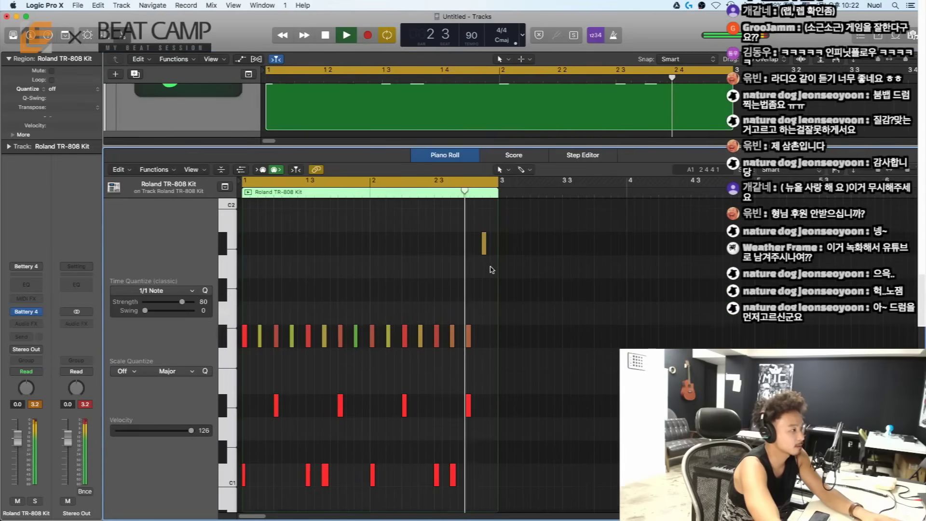
{"action": "key", "text": "space"}
{"action": "left_click_drag", "start_coordinate": [485, 251], "coordinate": [483, 320]}
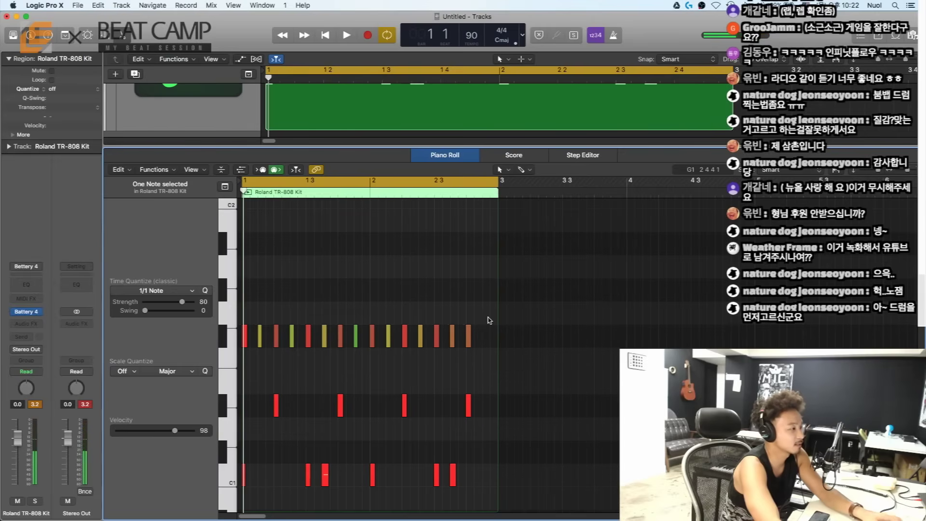
{"action": "key", "text": "space"}
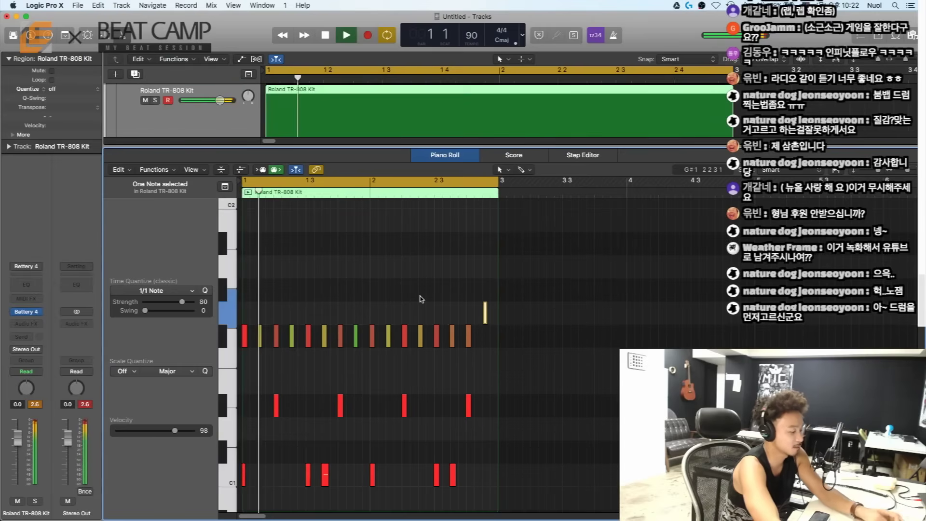
Step: Review the lower region's notes in the piano roll during playback, then stop and return to the track view
{"action": "key", "text": "e"}
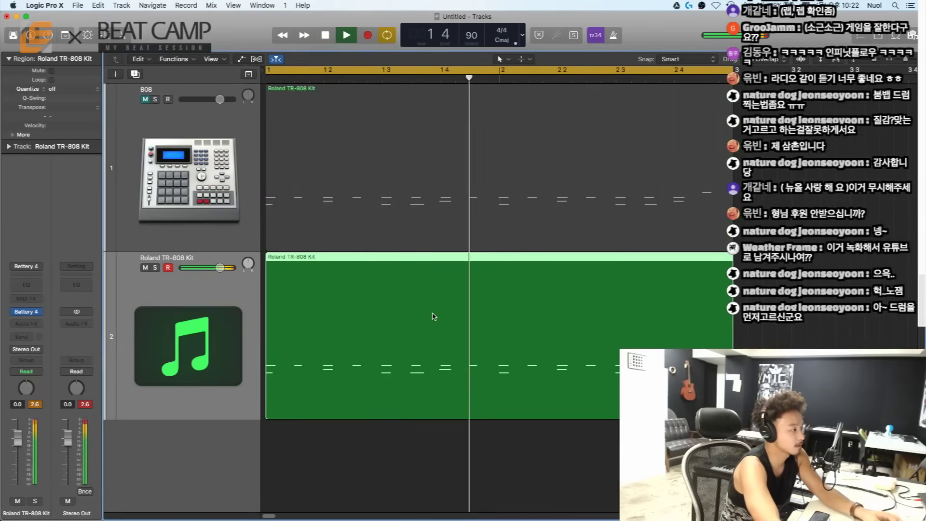
{"action": "key", "text": "e"}
{"action": "key", "text": "super+Up"}
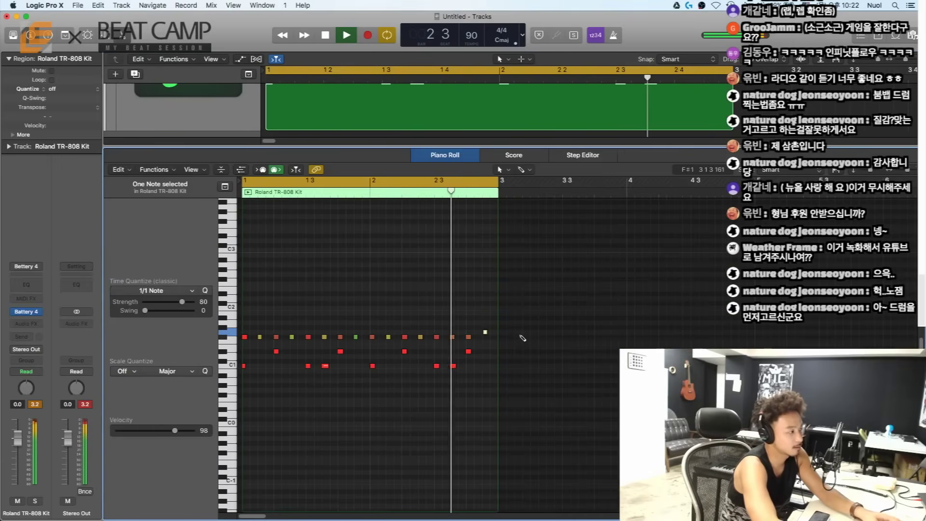
{"action": "key", "text": "super+Left"}
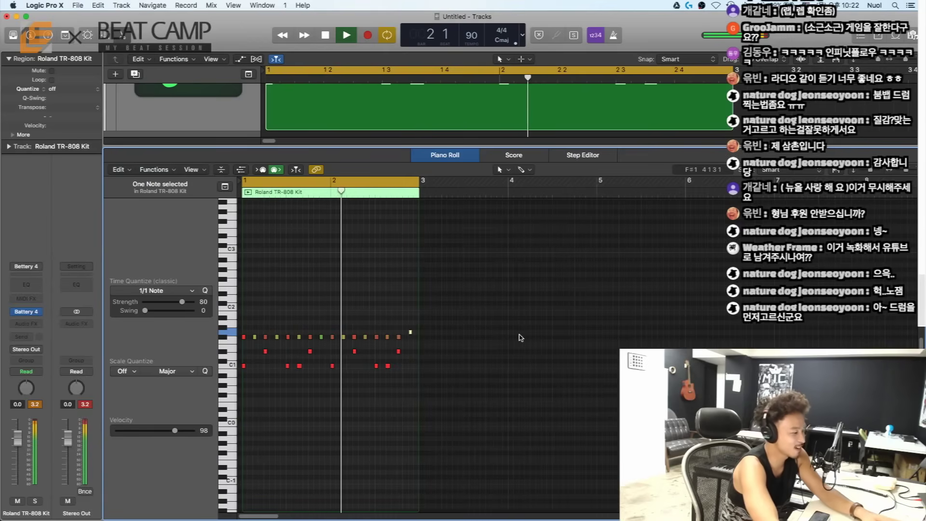
{"action": "key", "text": "super+Down"}
{"action": "key", "text": "super+Down"}
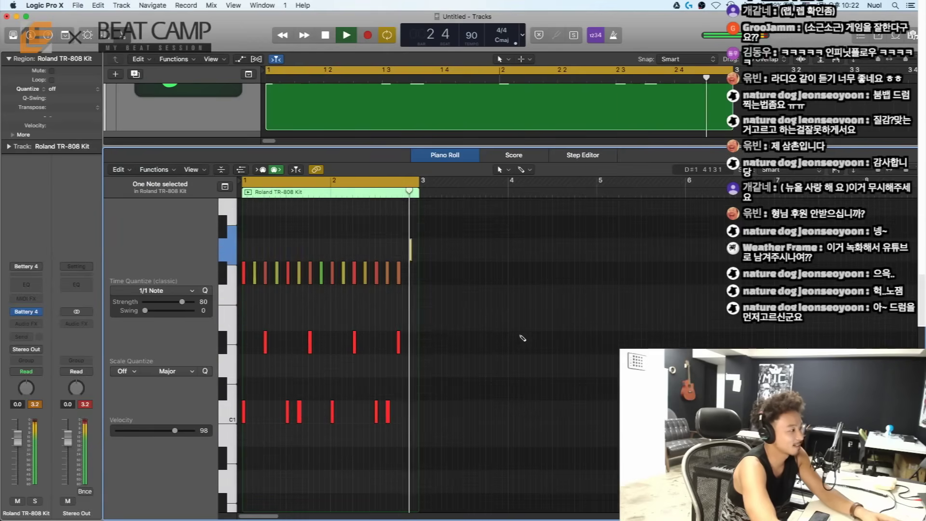
{"action": "key", "text": "space"}
{"action": "key", "text": "p"}
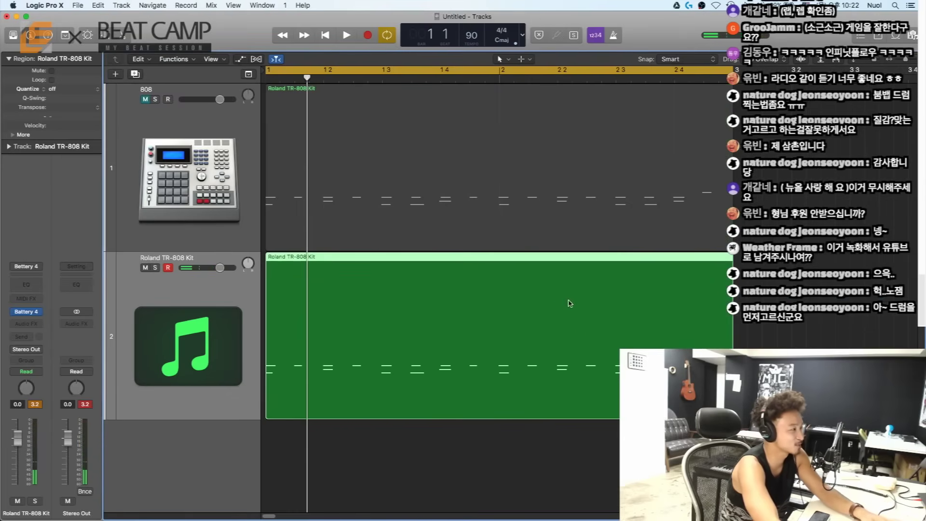
Step: Move the lower track's region to start at bar 3 and unmute the 808 track
{"action": "key", "text": "super+Left"}
{"action": "key", "text": "super+Left"}
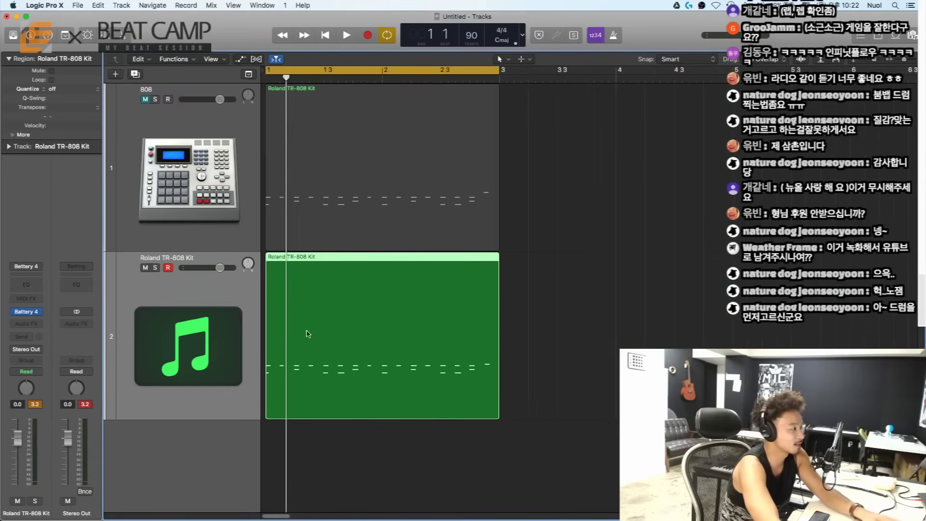
{"action": "left_click_drag", "start_coordinate": [308, 334], "coordinate": [532, 315]}
{"action": "left_click", "coordinate": [145, 99]}
Step: Color the 808 track's region blue and the lower track's region yellow
{"action": "left_click", "coordinate": [414, 176]}
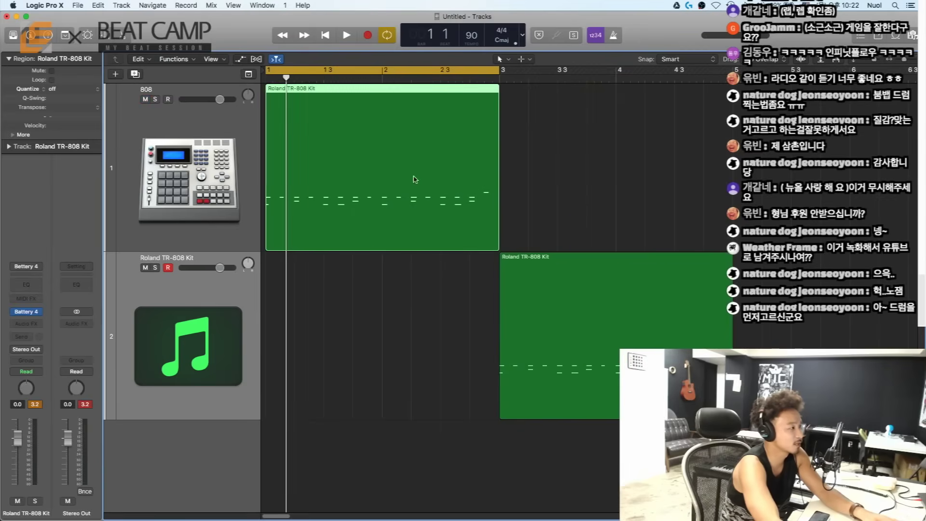
{"action": "key", "text": "alt+c"}
{"action": "left_click", "coordinate": [527, 180]}
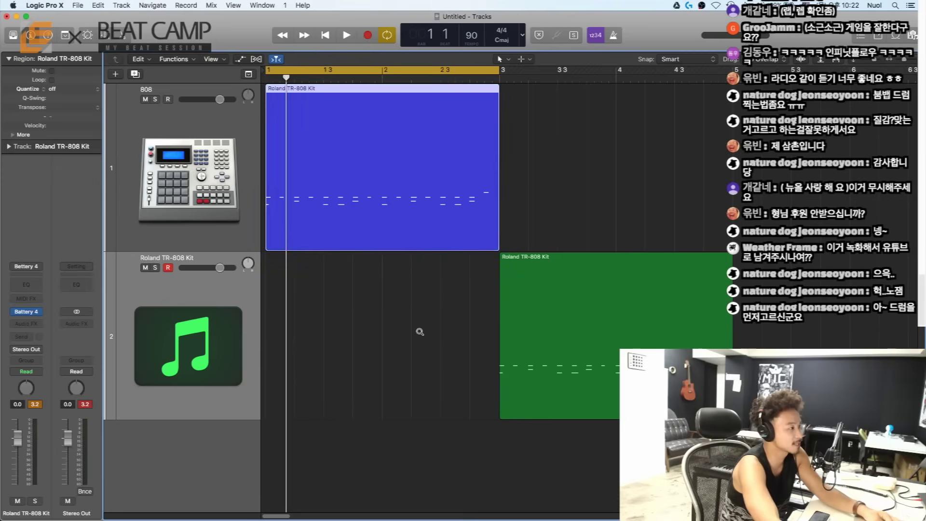
{"action": "left_click", "coordinate": [557, 353]}
{"action": "left_click", "coordinate": [348, 180]}
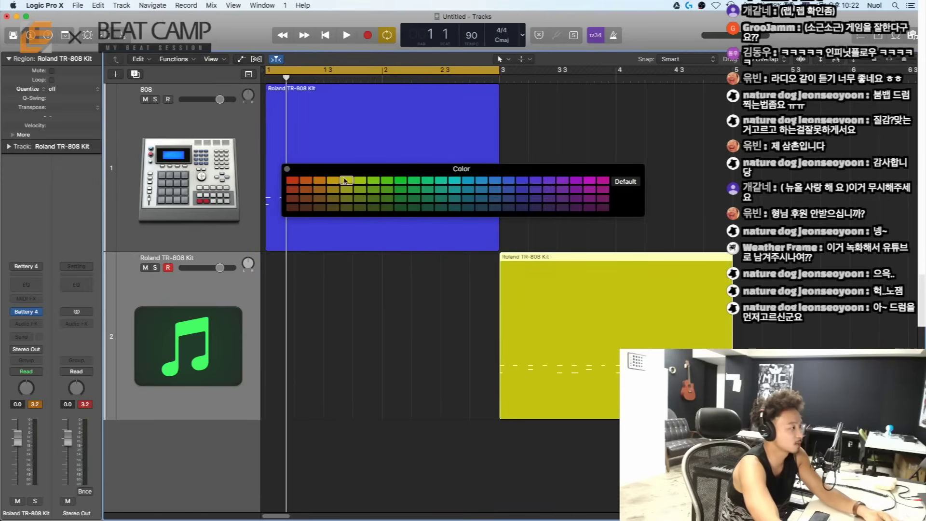
{"action": "key", "text": "alt+c"}
Step: Extend the cycle range to bar 5 and play the two regions one after the other
{"action": "left_click", "coordinate": [533, 87]}
{"action": "left_click_drag", "start_coordinate": [500, 70], "coordinate": [733, 79]}
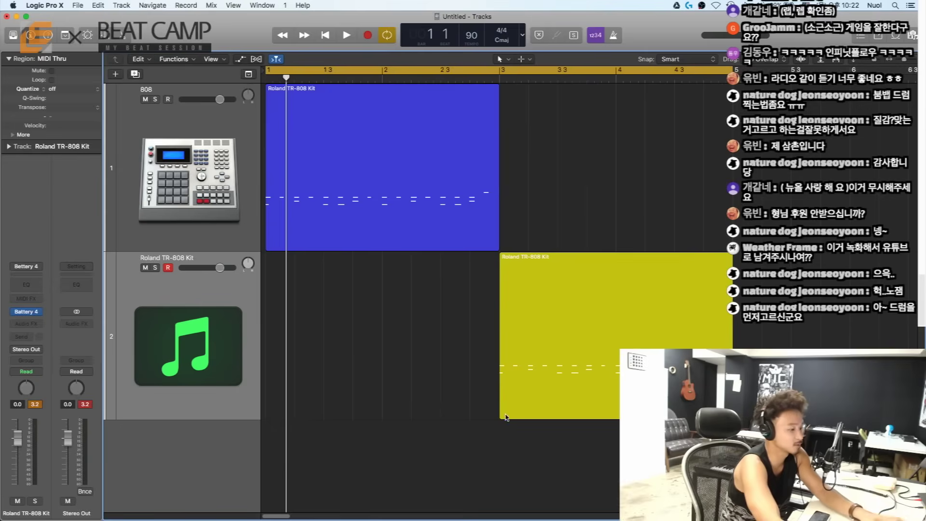
{"action": "key", "text": "space"}
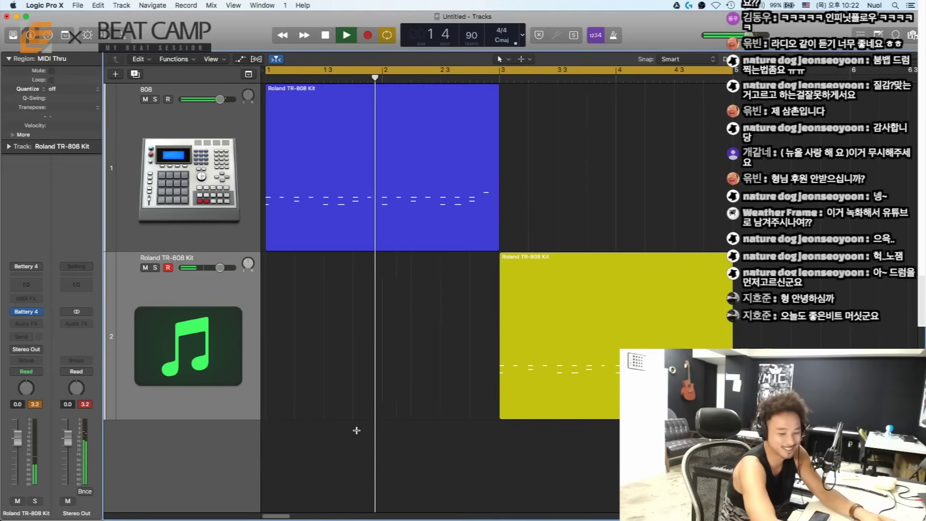
{"action": "key", "text": "super+Up"}
{"action": "key", "text": "super+Up"}
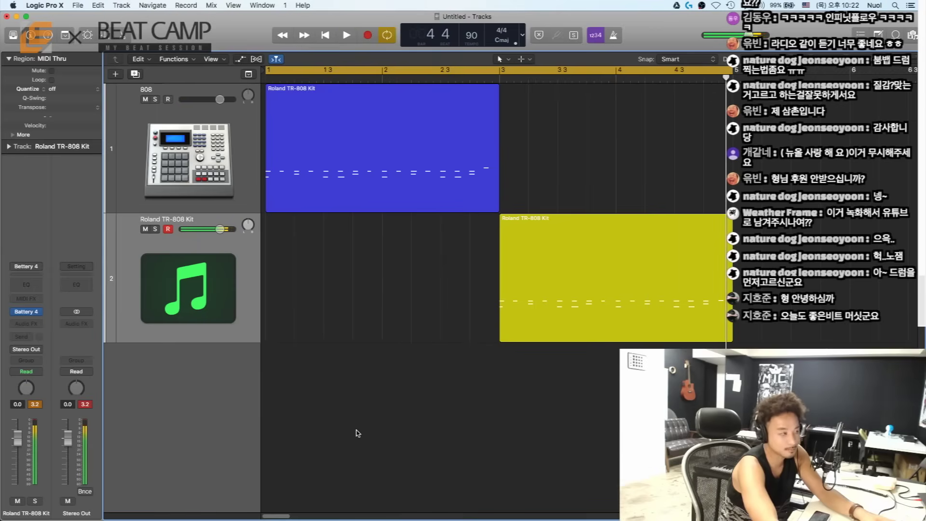
{"action": "key", "text": "space"}
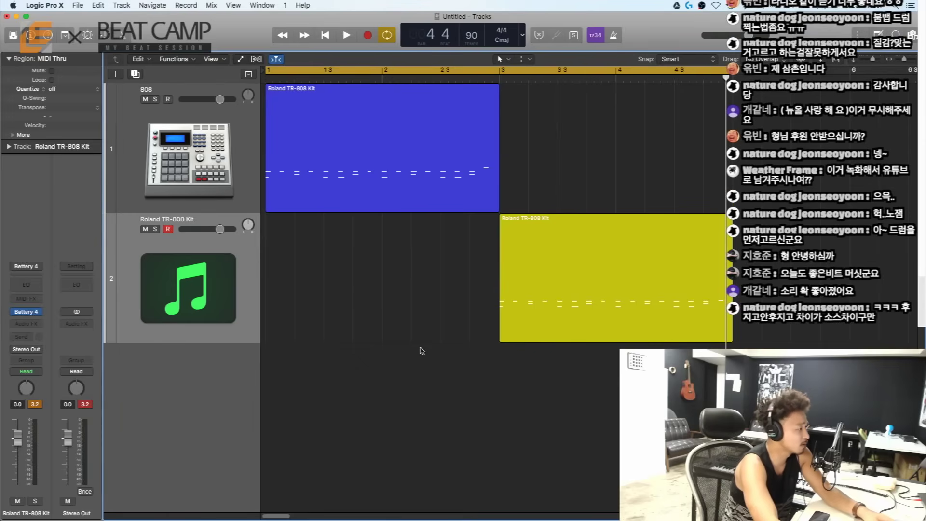
Step: Examine the kick, snare and hat notes of the blue 808 region in the piano roll
{"action": "left_click", "coordinate": [375, 132]}
{"action": "double_click", "coordinate": [376, 156]}
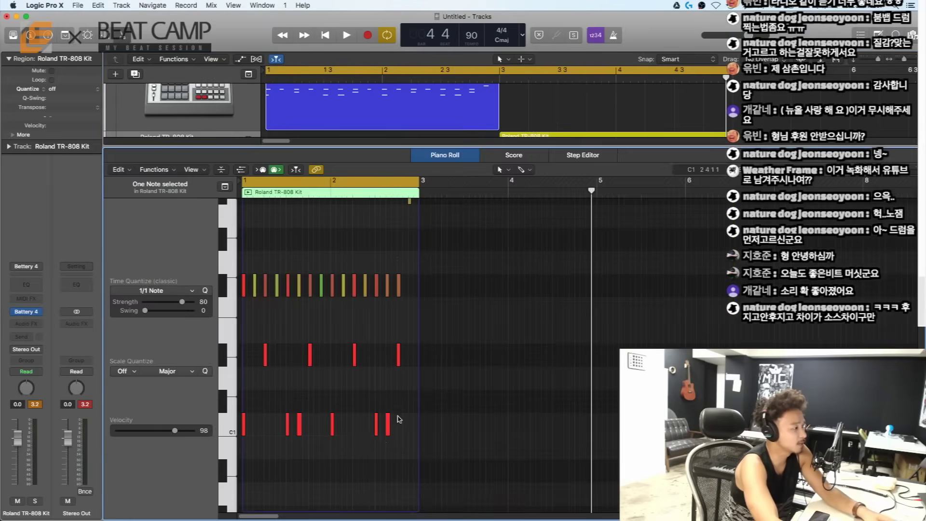
{"action": "left_click", "coordinate": [478, 384]}
{"action": "scroll", "coordinate": [483, 410], "scroll_direction": "right", "scroll_amount": 5}
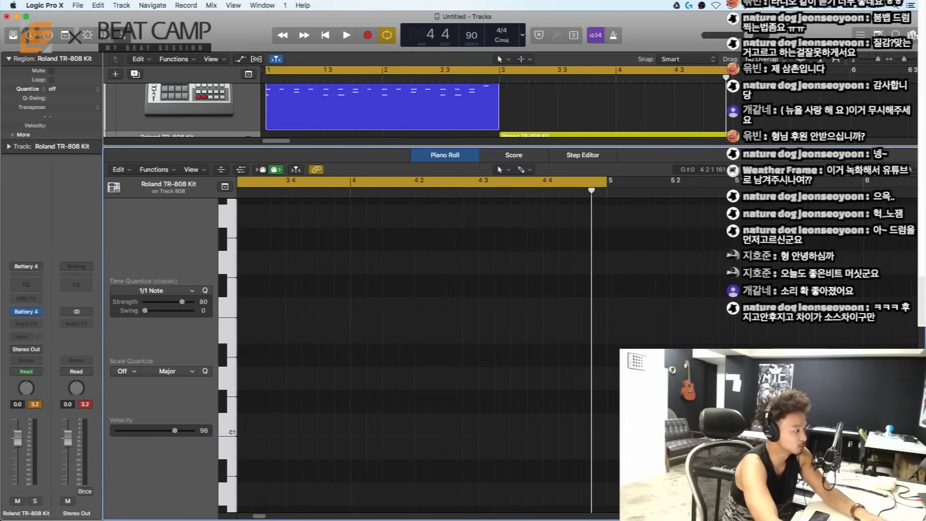
{"action": "left_click_drag", "start_coordinate": [269, 516], "coordinate": [247, 516]}
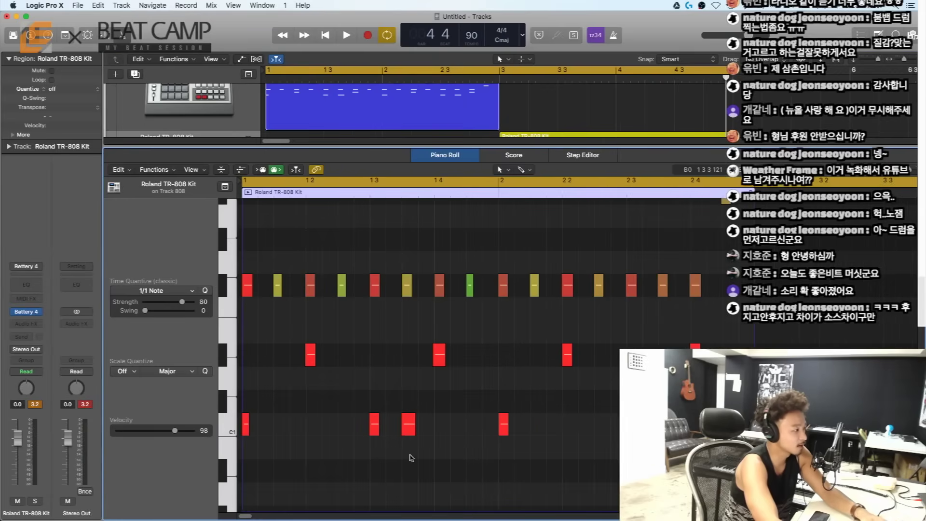
{"action": "key", "text": "z"}
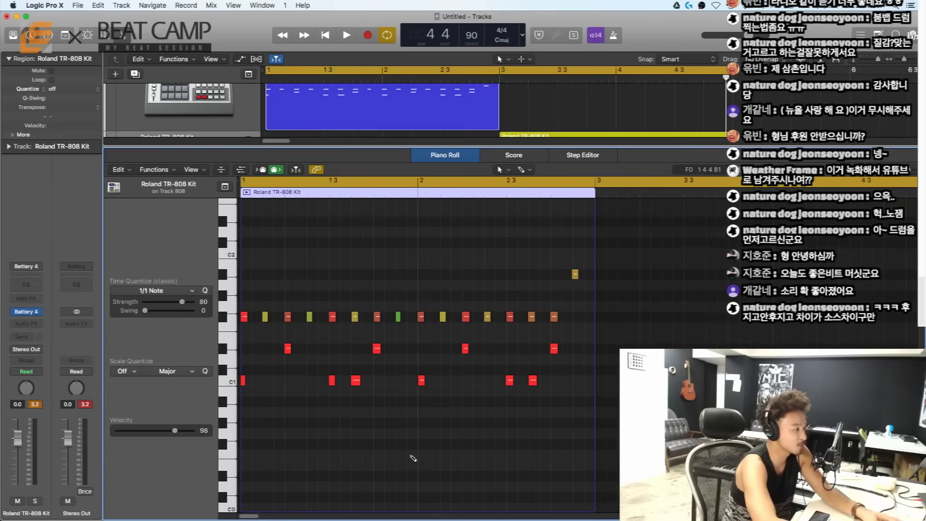
{"action": "key", "text": "super+Up"}
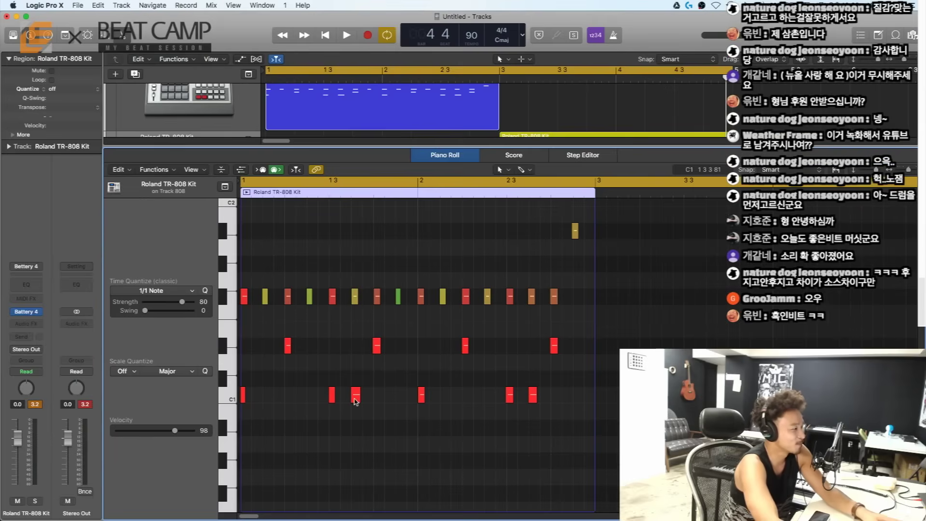
{"action": "left_click_drag", "start_coordinate": [353, 400], "coordinate": [352, 428]}
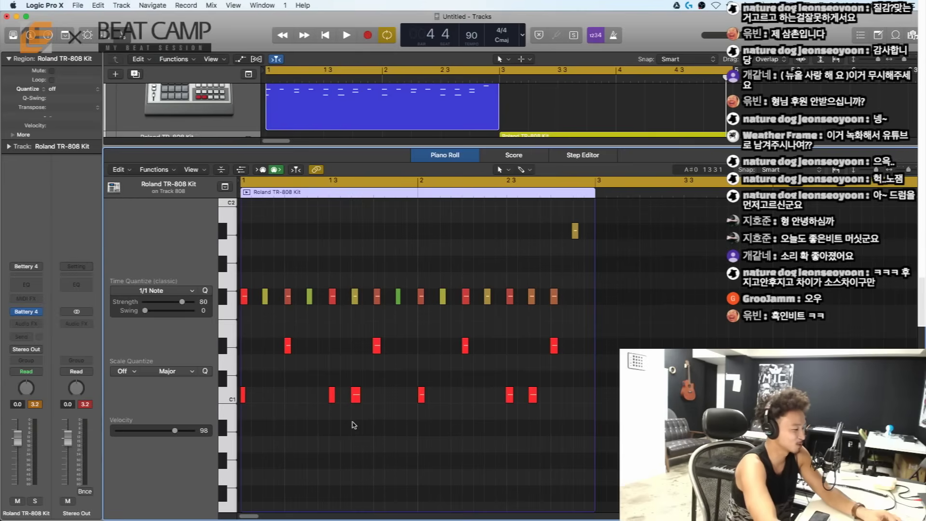
{"action": "key", "text": "x"}
{"action": "key", "text": "x"}
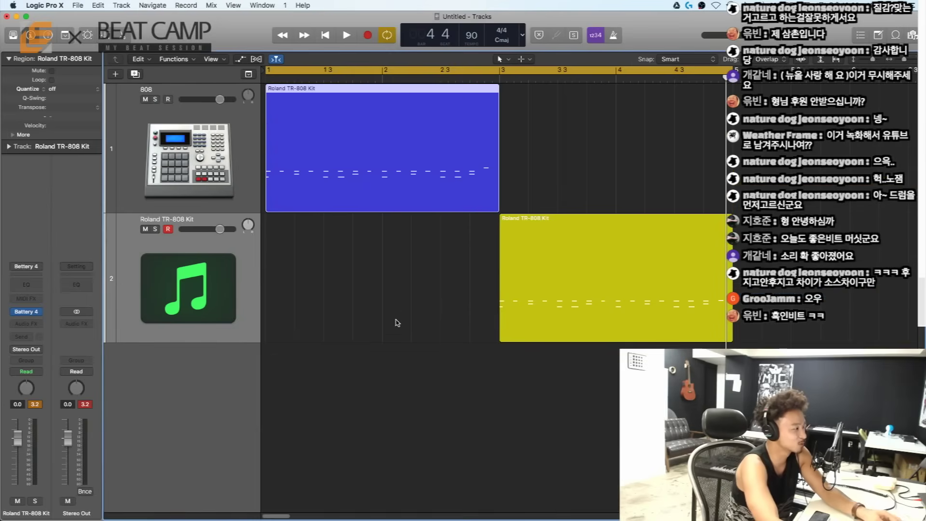
Step: Set the cycle range to the yellow region, open its notes in the piano roll and play the pattern
{"action": "key", "text": "super+Up"}
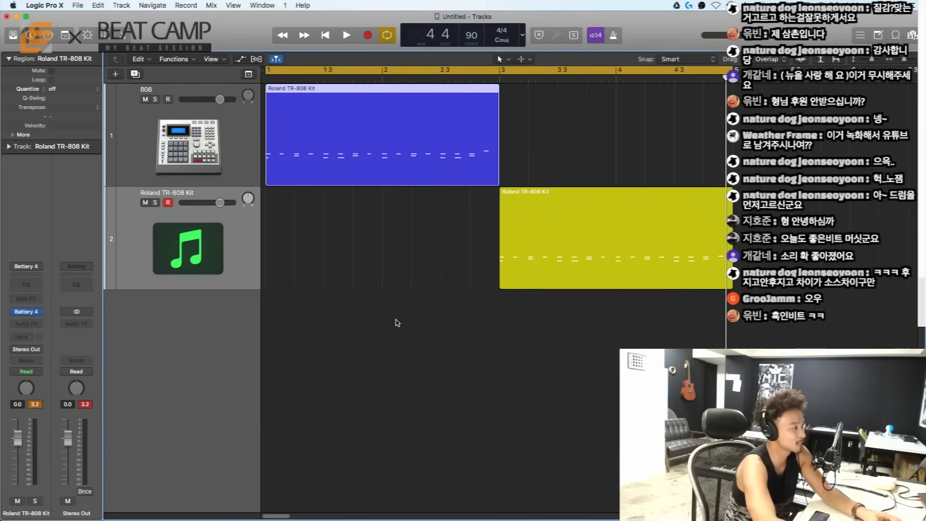
{"action": "left_click", "coordinate": [552, 250]}
{"action": "key", "text": "u"}
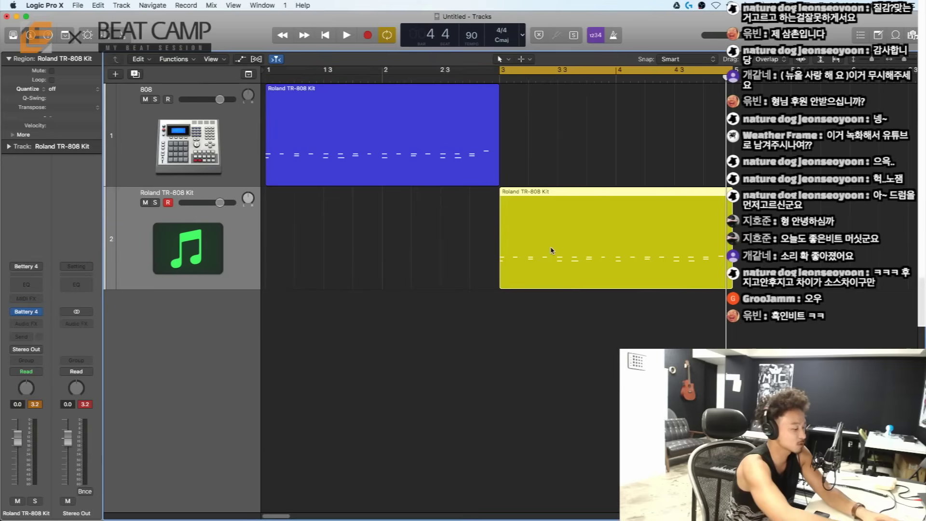
{"action": "double_click", "coordinate": [545, 223]}
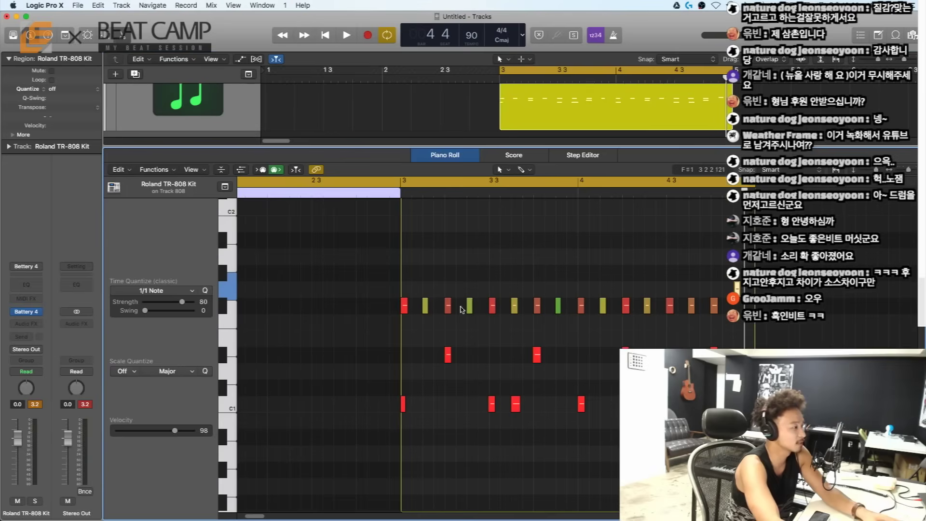
{"action": "key", "text": "space"}
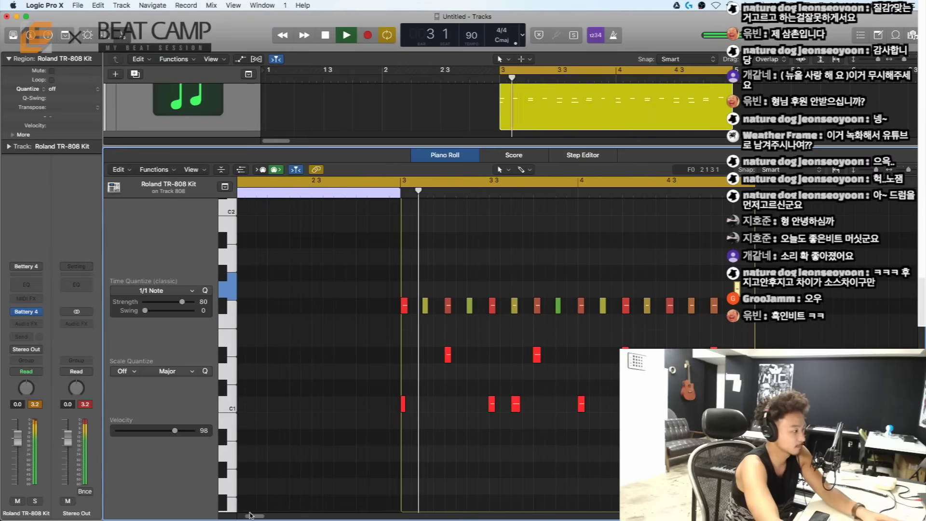
{"action": "left_click_drag", "start_coordinate": [255, 516], "coordinate": [258, 516]}
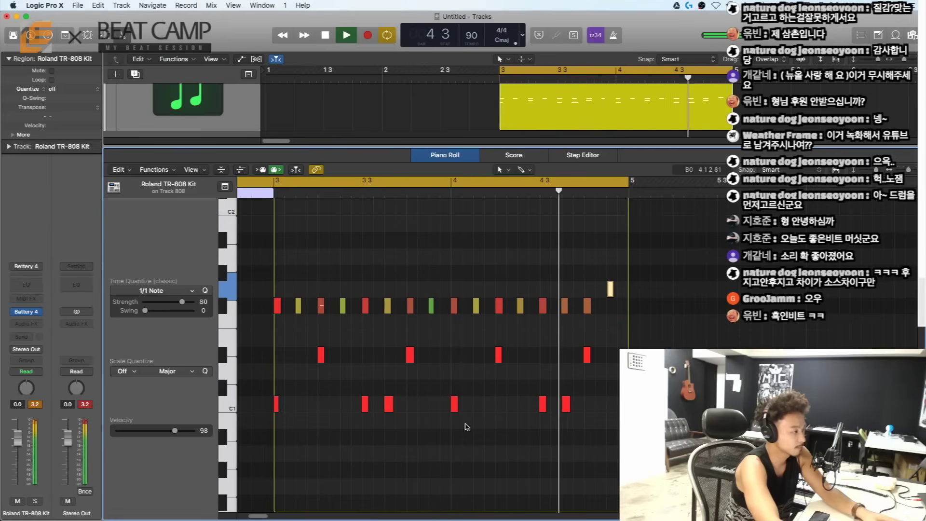
{"action": "key", "text": "space"}
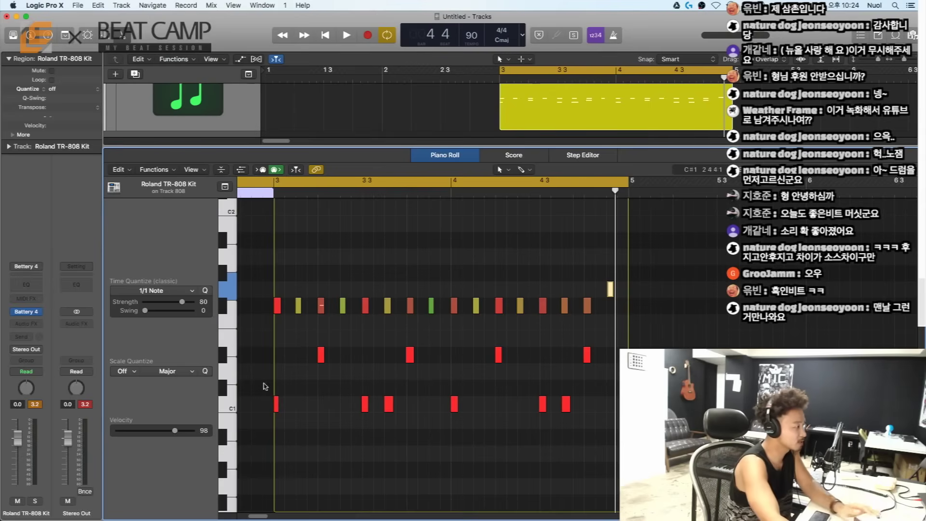
Step: Open the Battery 4 instrument and compare the thatrawhat and thatrawhat2 hat sounds in cells A7 and A8
{"action": "key", "text": "v"}
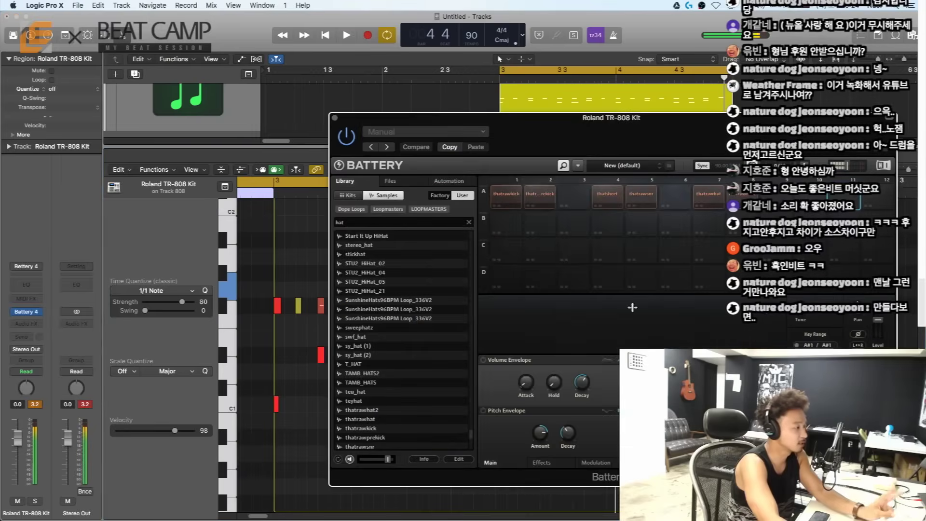
{"action": "left_click_drag", "start_coordinate": [640, 131], "coordinate": [293, 249]}
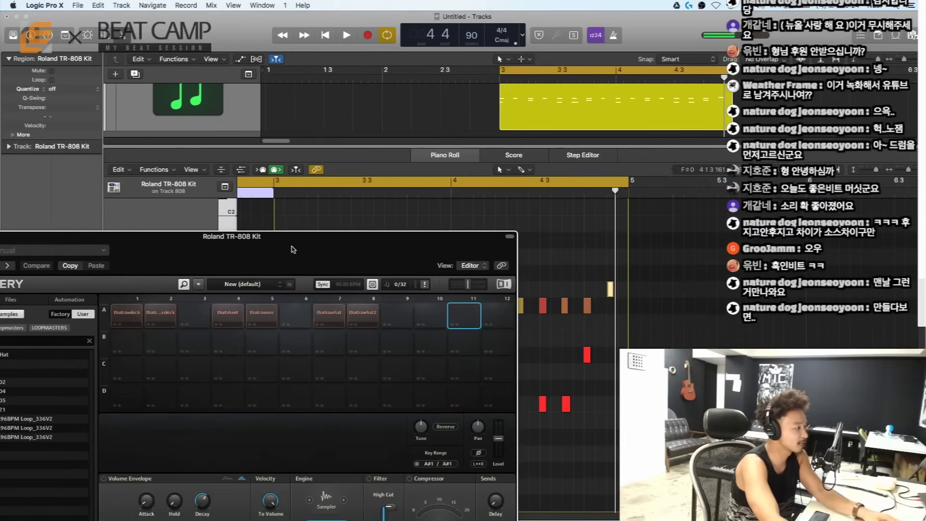
{"action": "left_click", "coordinate": [329, 319]}
{"action": "left_click", "coordinate": [363, 319]}
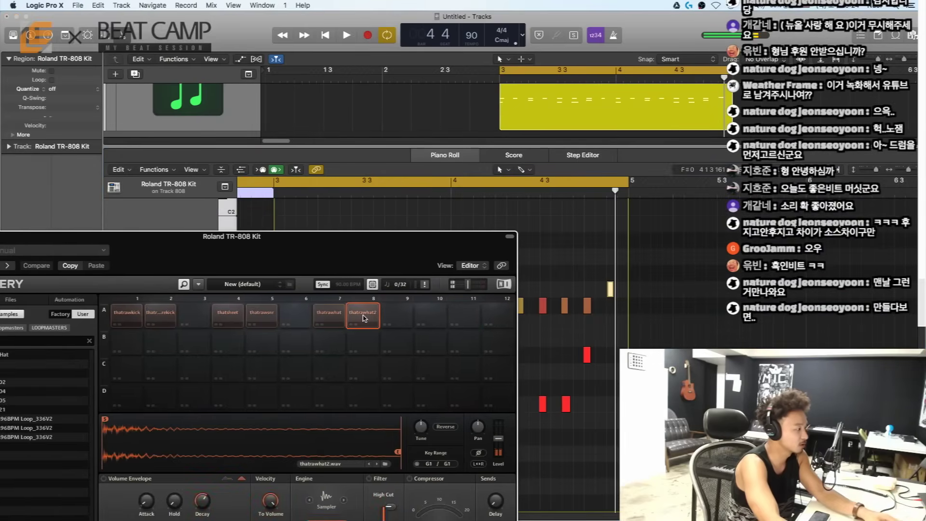
{"action": "left_click", "coordinate": [332, 316]}
{"action": "left_click", "coordinate": [362, 319]}
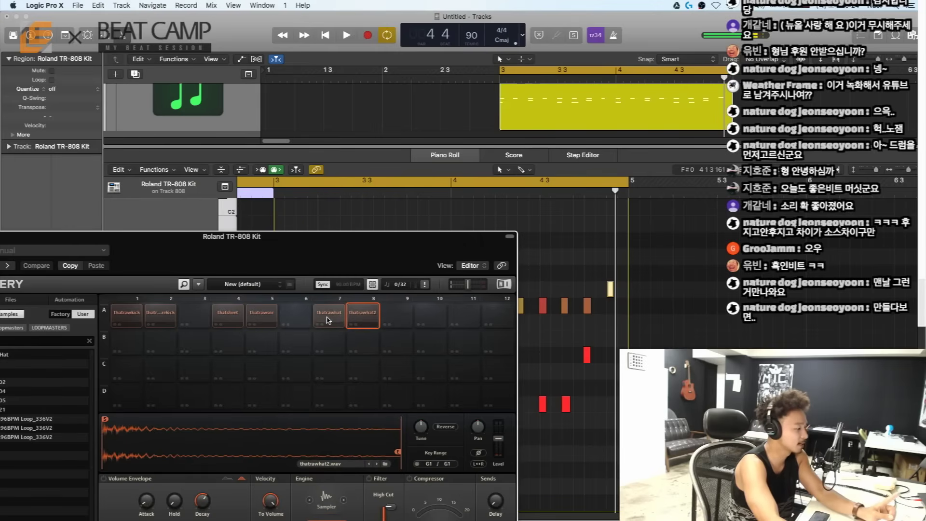
{"action": "left_click", "coordinate": [330, 320]}
{"action": "left_click", "coordinate": [362, 318]}
{"action": "left_click_drag", "start_coordinate": [338, 267], "coordinate": [642, 225]}
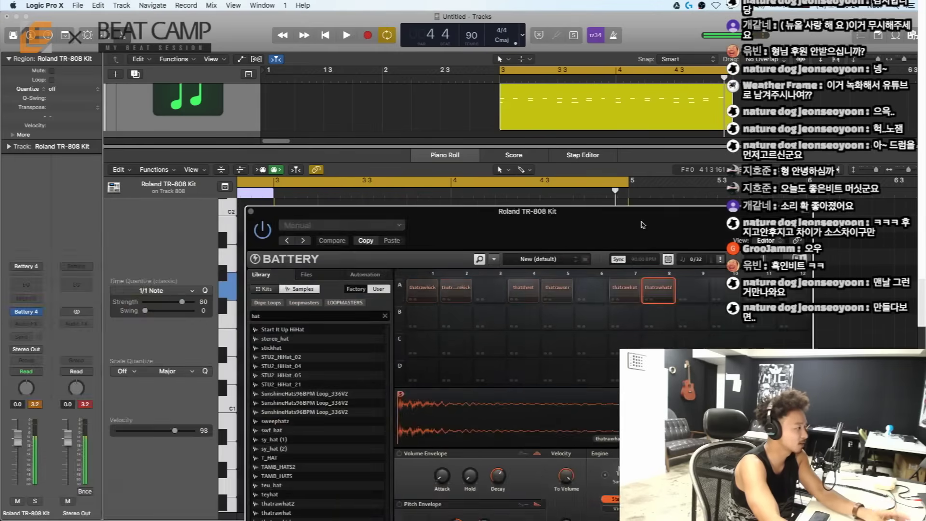
Step: Close the Battery 4 window, raise the four off-beat hat notes in bar 3 from F#1 to G1, and play the pattern
{"action": "left_click", "coordinate": [250, 212]}
{"action": "left_click", "coordinate": [298, 308]}
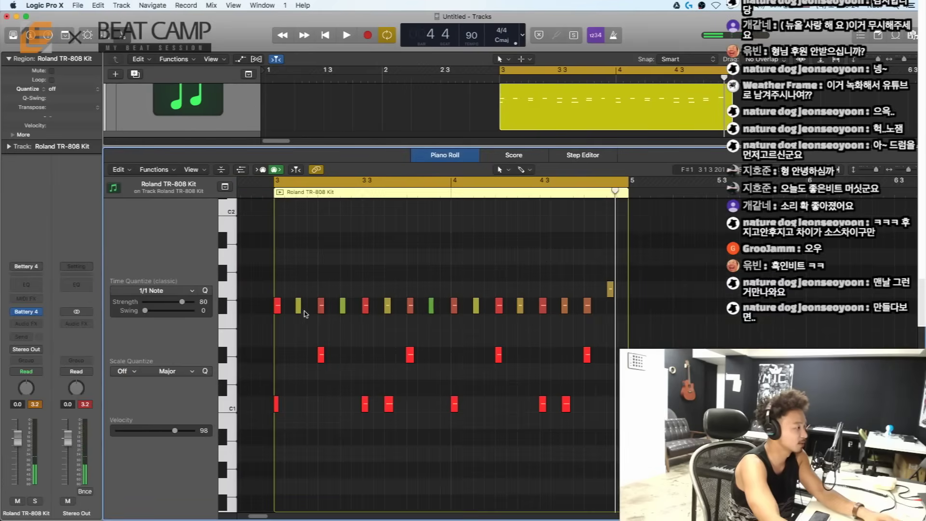
{"action": "left_click", "coordinate": [343, 308], "text": "shift"}
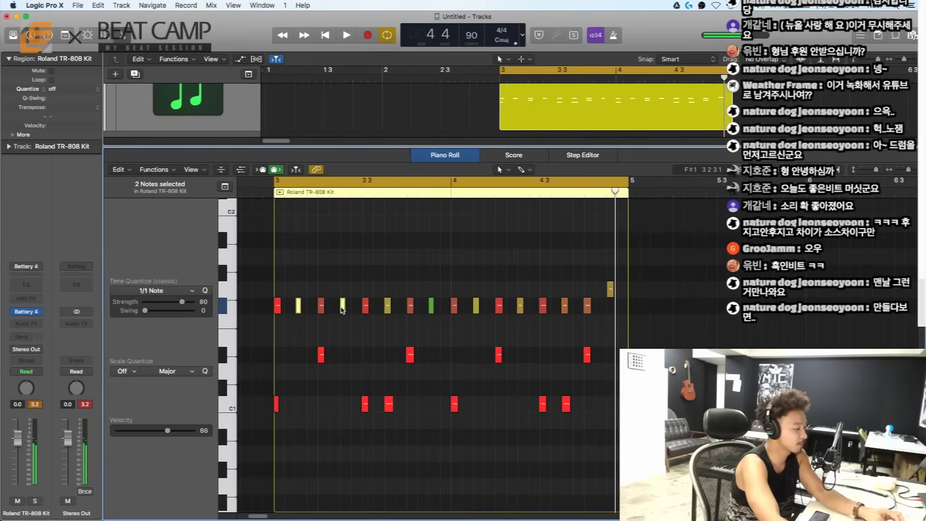
{"action": "left_click_drag", "start_coordinate": [343, 308], "coordinate": [432, 289]}
{"action": "key", "text": "alt+Up"}
{"action": "key", "text": "alt+Up"}
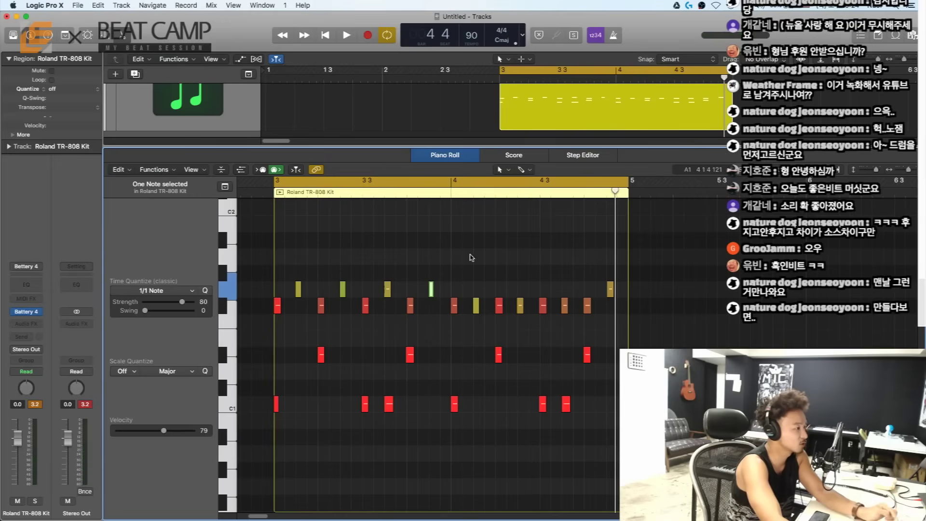
{"action": "left_click", "coordinate": [533, 337]}
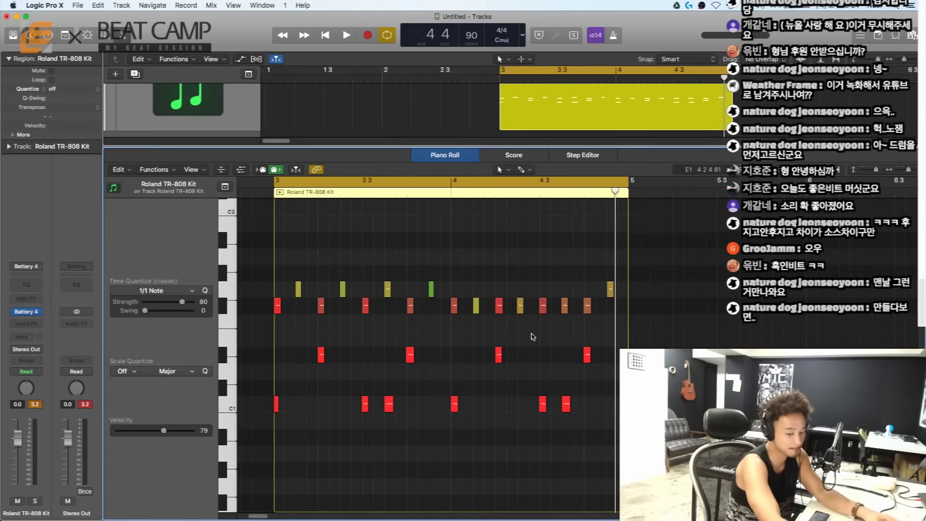
{"action": "key", "text": "space"}
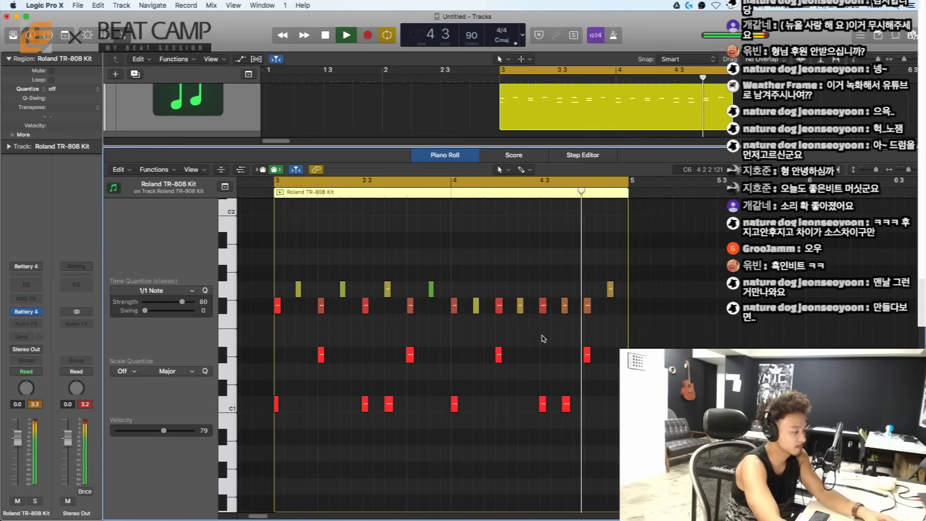
{"action": "key", "text": "space"}
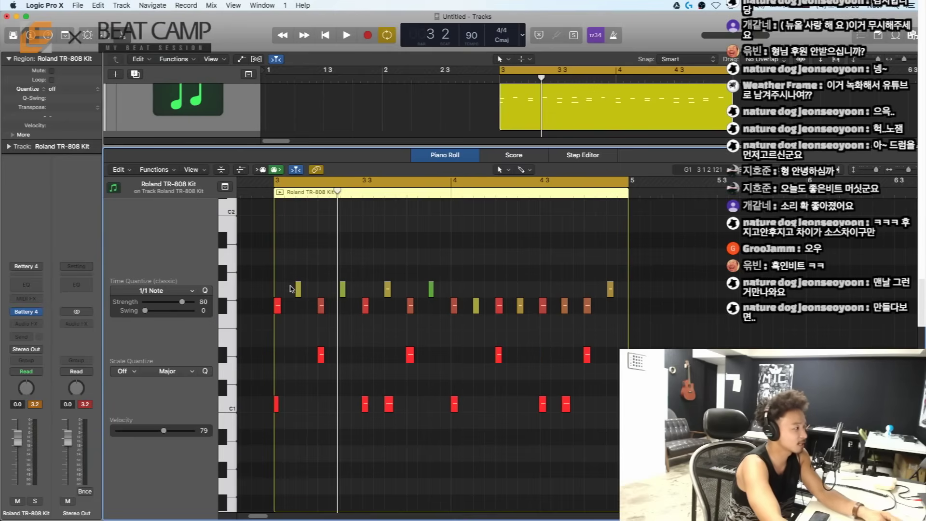
Step: Return the bar 3 hat notes after beats 1 and 3 to F#1, and raise the hat note after beat 2 of bar 4 to G1
{"action": "left_click_drag", "start_coordinate": [299, 282], "coordinate": [295, 291]}
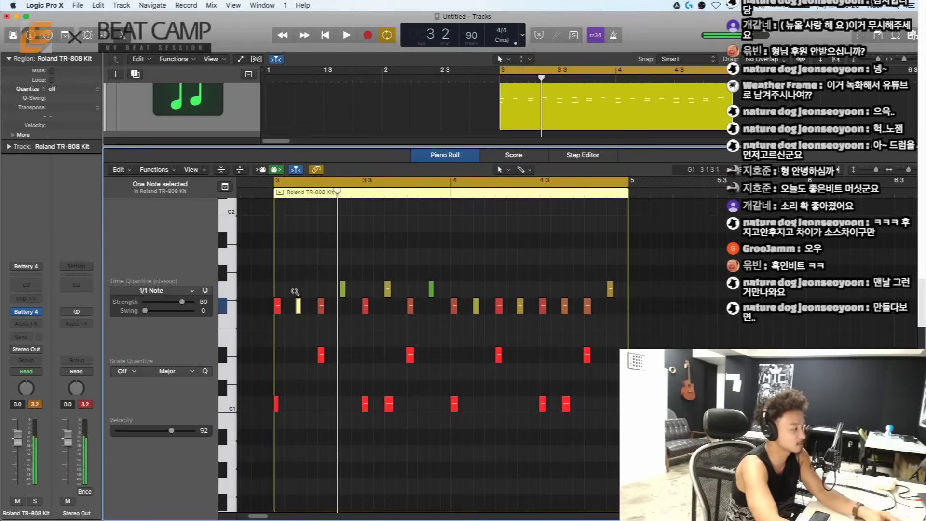
{"action": "left_click", "coordinate": [387, 289]}
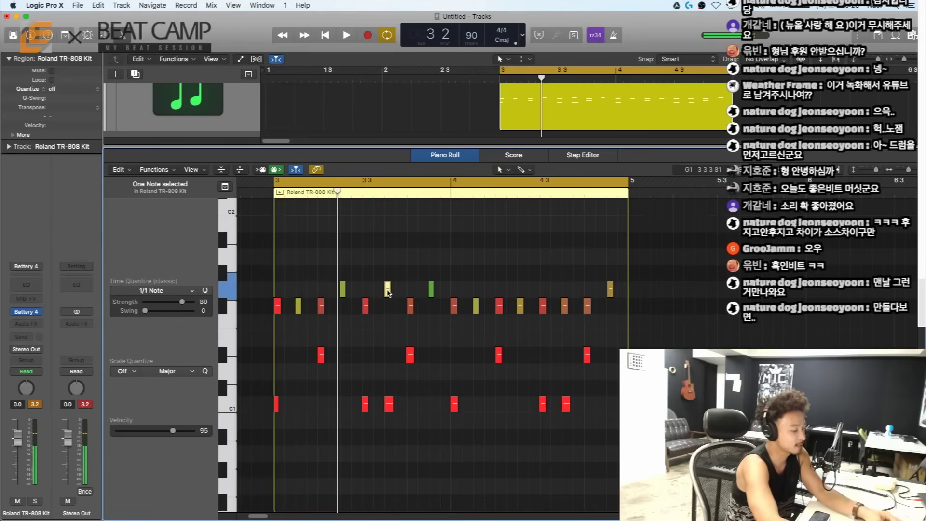
{"action": "left_click_drag", "start_coordinate": [387, 290], "coordinate": [388, 306]}
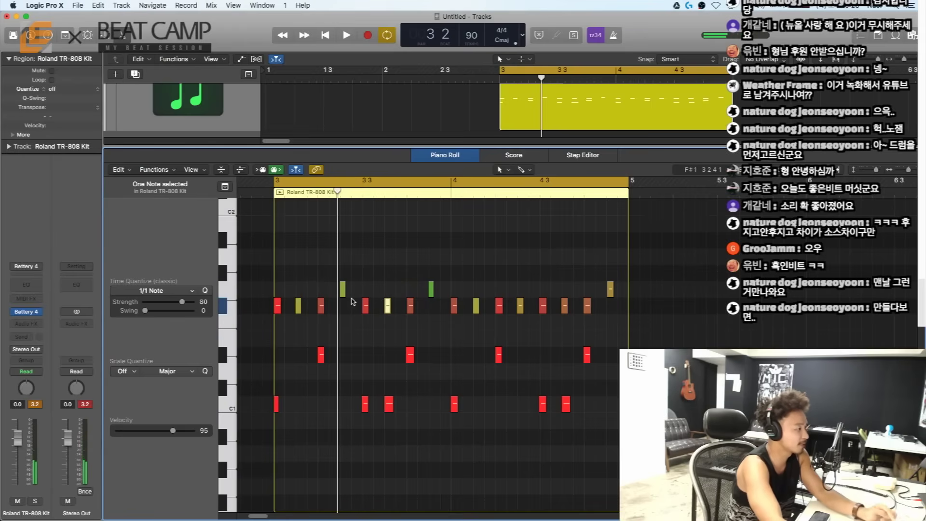
{"action": "left_click", "coordinate": [352, 333]}
{"action": "left_click", "coordinate": [521, 305]}
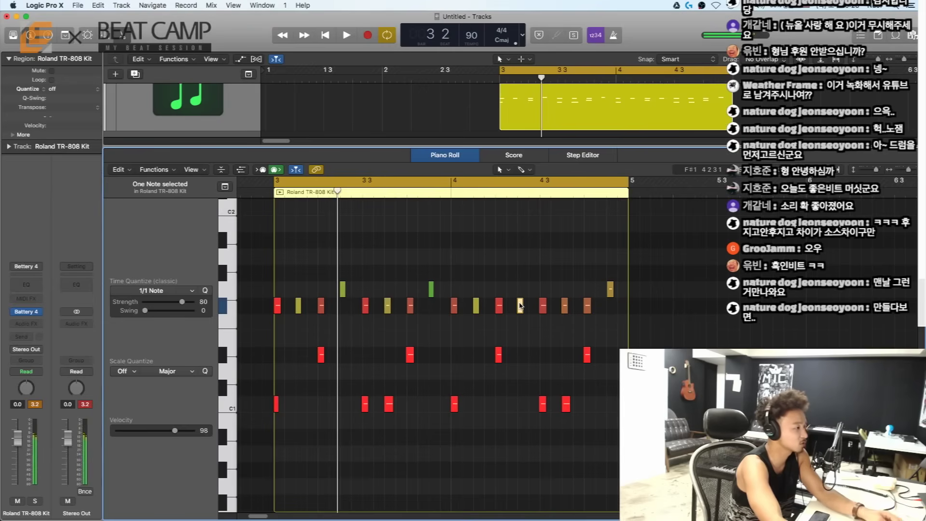
{"action": "key", "text": "alt+Up"}
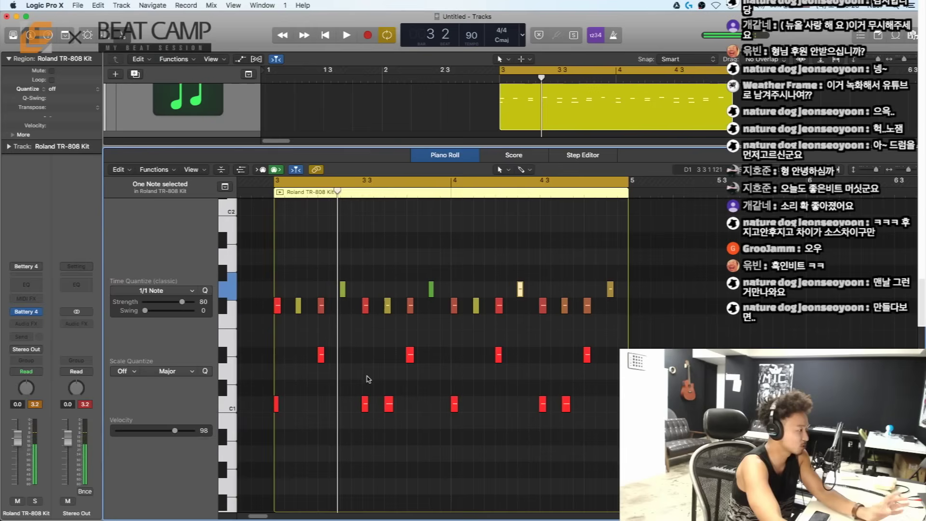
Step: Try layering exact copies of the four D#1 snare notes on E1 during playback, and delete the copies
{"action": "left_click", "coordinate": [223, 356]}
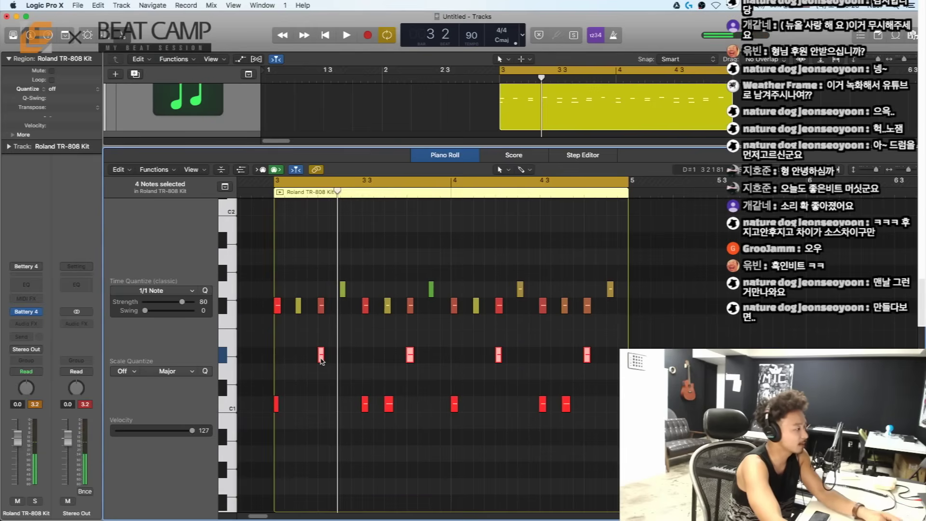
{"action": "left_click_drag", "start_coordinate": [322, 361], "coordinate": [322, 340]}
{"action": "left_click", "coordinate": [347, 383]}
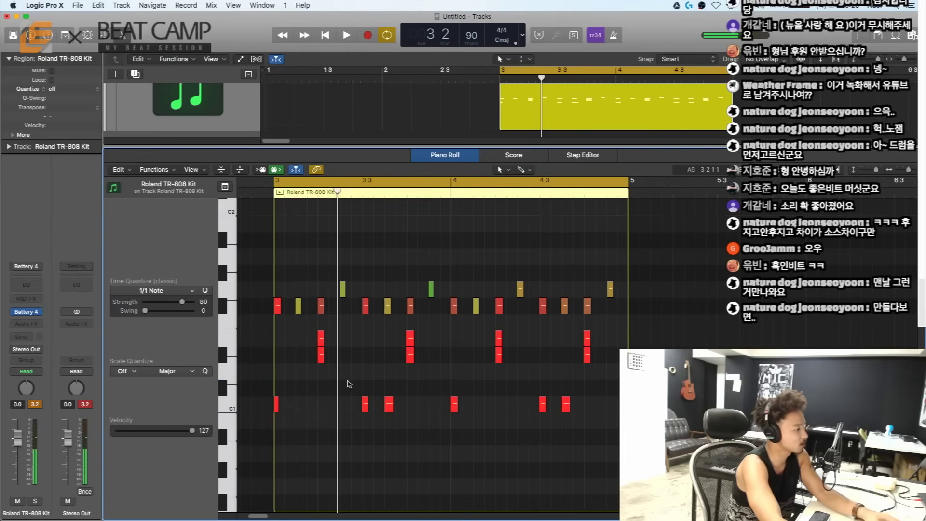
{"action": "key", "text": "space"}
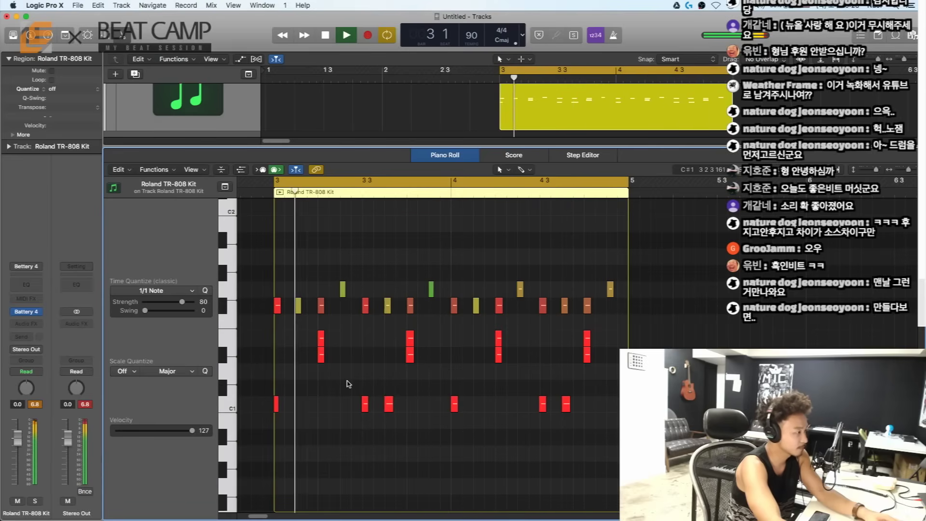
{"action": "key", "text": "space"}
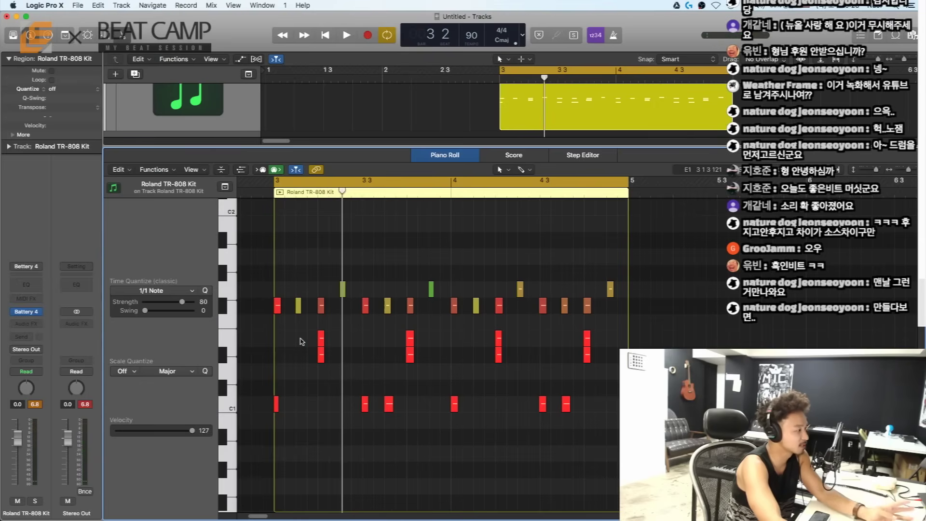
{"action": "left_click_drag", "start_coordinate": [298, 341], "coordinate": [609, 337]}
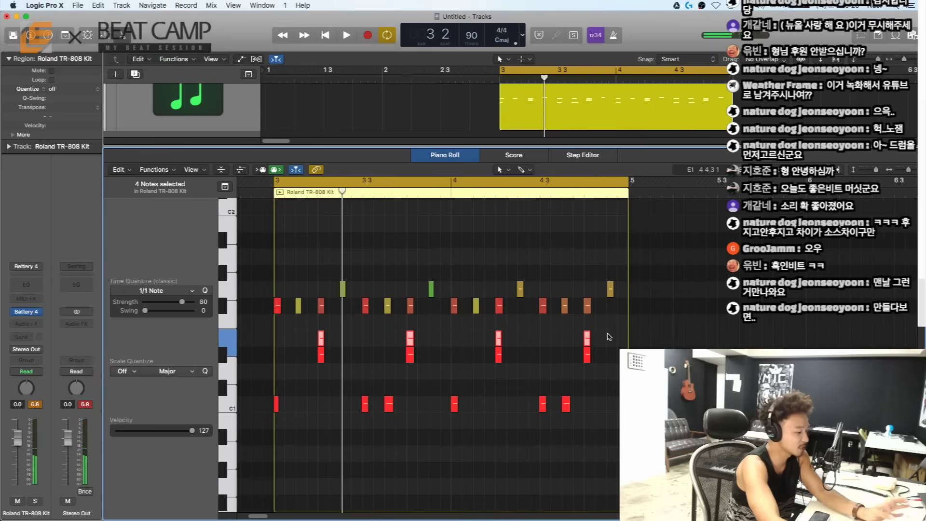
{"action": "key", "text": "Delete"}
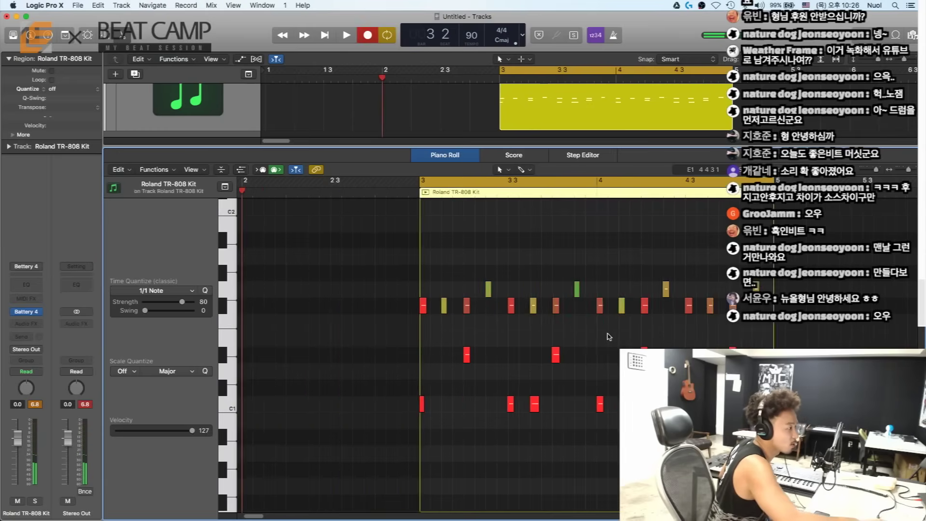
Step: Record four E1 snare hits live over the yellow region, on beats 2 and 4 of bars 3 and 4
{"action": "left_click", "coordinate": [631, 105]}
{"action": "key", "text": "r"}
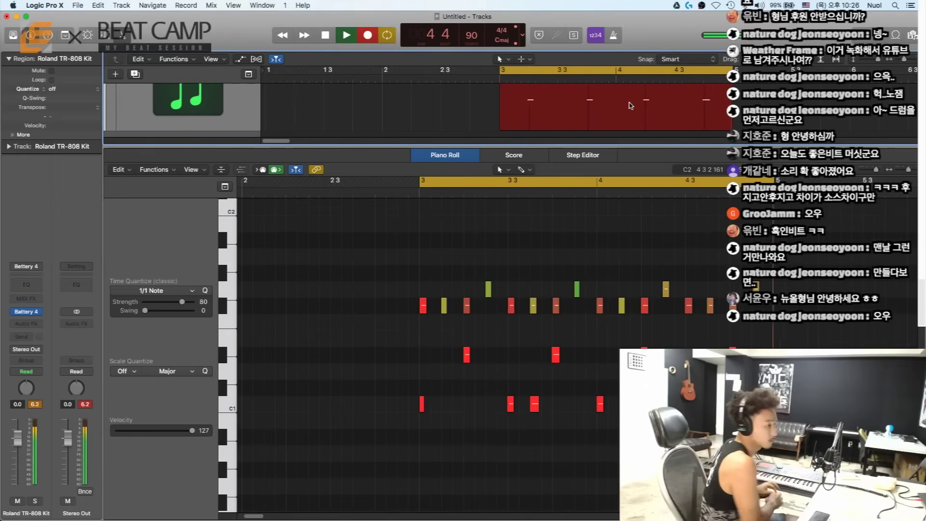
{"action": "key", "text": "space"}
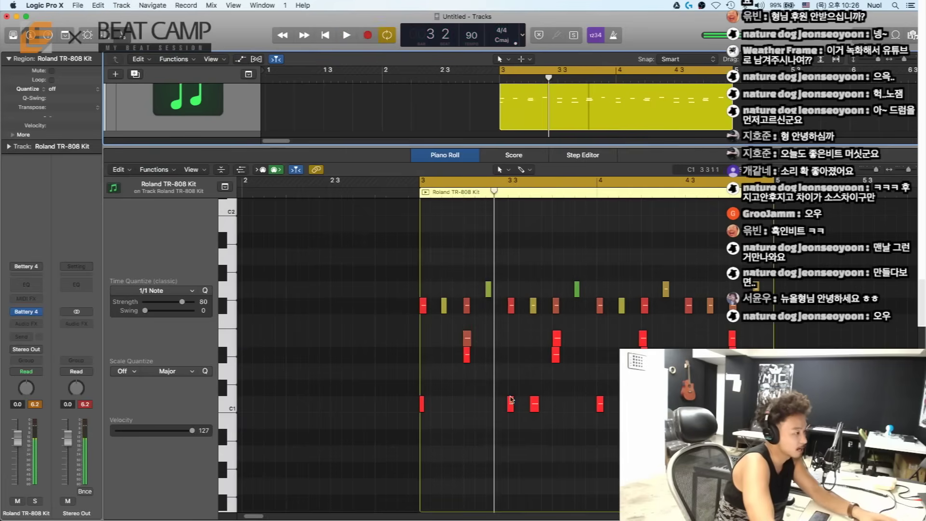
Step: Examine the timing offsets between the recorded E1 notes and the D#1 snare notes across both bars
{"action": "left_click_drag", "start_coordinate": [463, 348], "coordinate": [733, 388]}
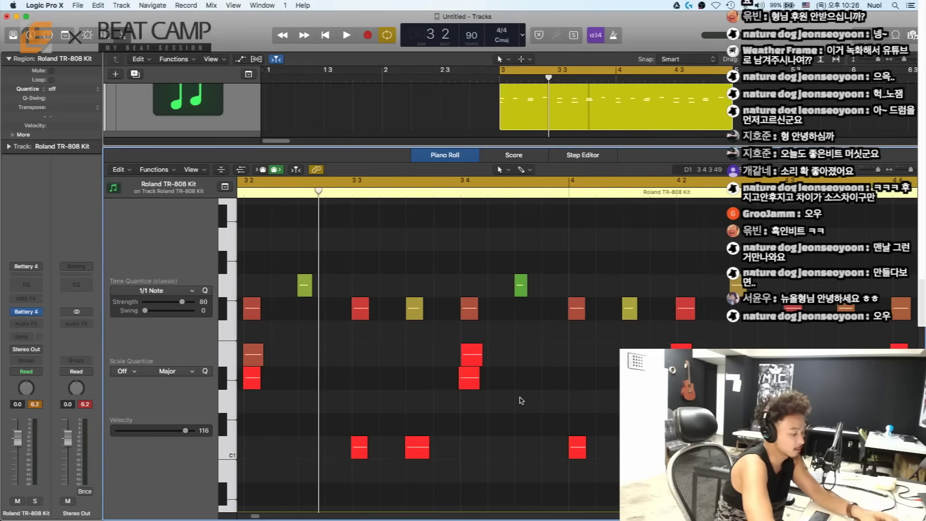
{"action": "key", "text": "super+Right"}
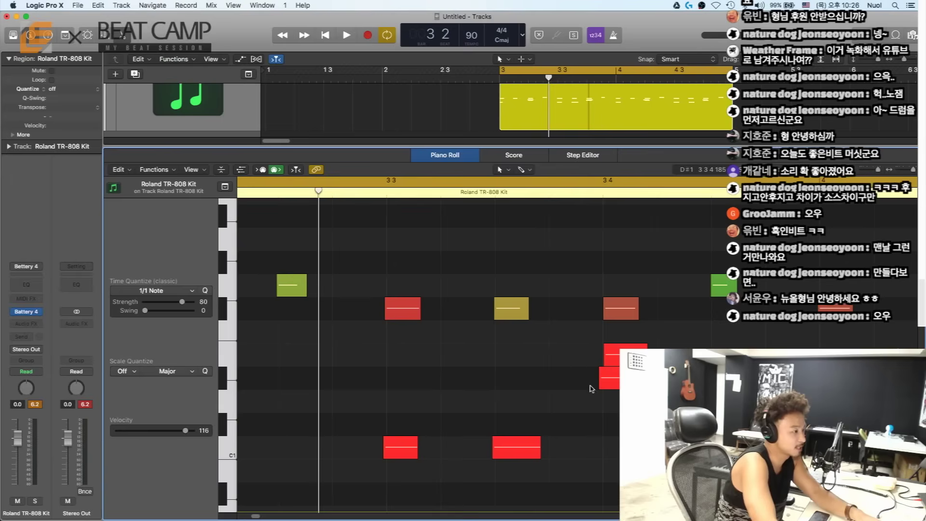
{"action": "key", "text": "super+Left"}
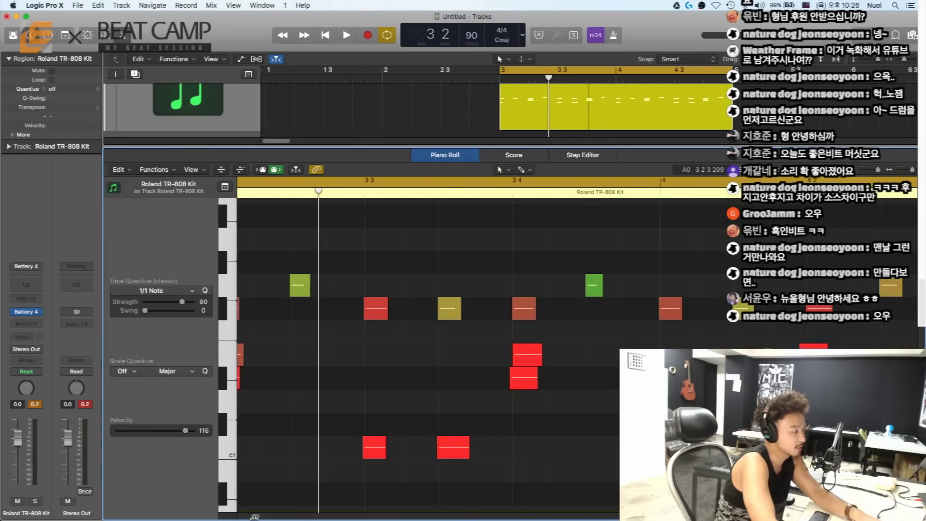
{"action": "left_click", "coordinate": [228, 359]}
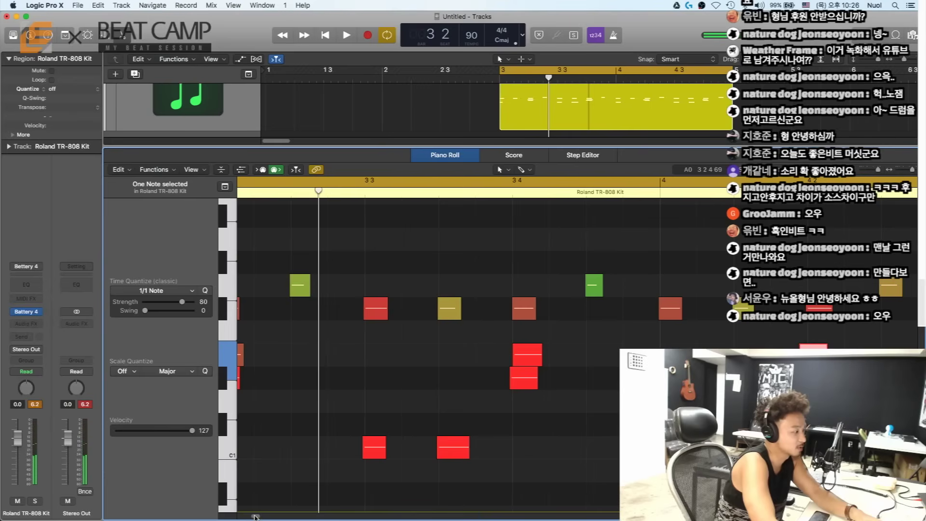
{"action": "left_click_drag", "start_coordinate": [256, 517], "coordinate": [261, 518]}
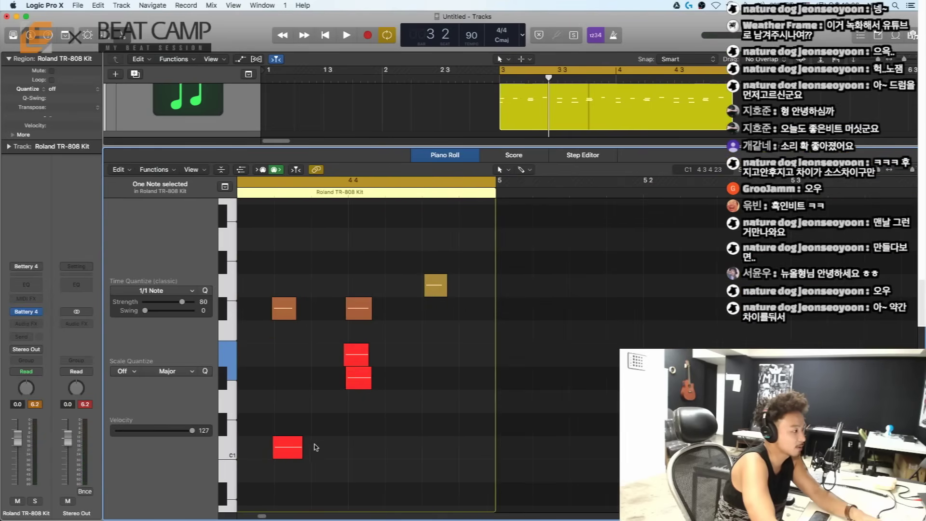
{"action": "left_click_drag", "start_coordinate": [316, 447], "coordinate": [373, 356]}
{"action": "key", "text": "super+Left"}
{"action": "key", "text": "super+Left"}
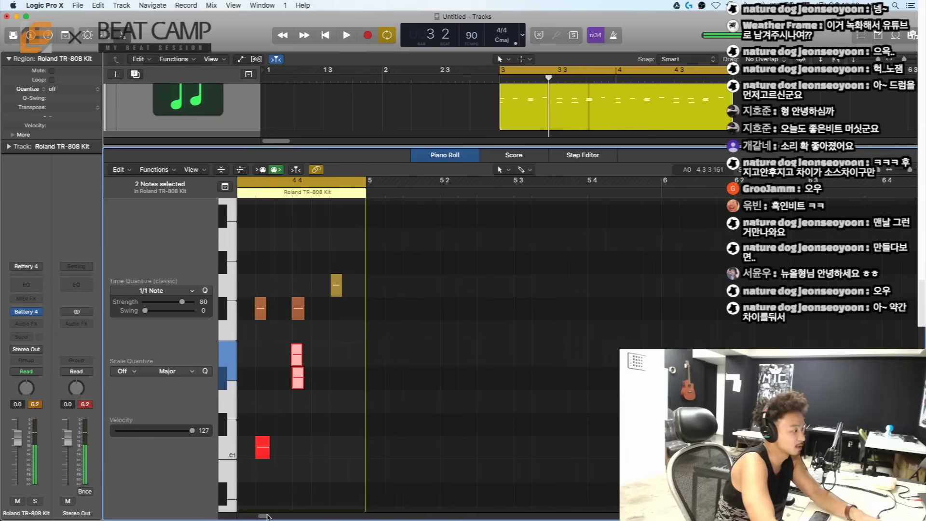
{"action": "left_click_drag", "start_coordinate": [267, 517], "coordinate": [261, 517]}
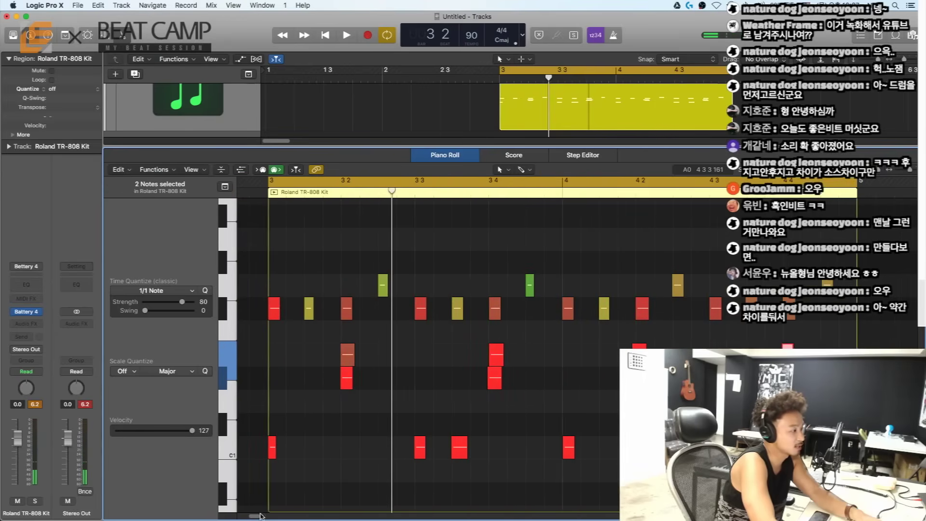
Step: Check the velocities of the individual recorded E1 snare notes
{"action": "left_click", "coordinate": [346, 358]}
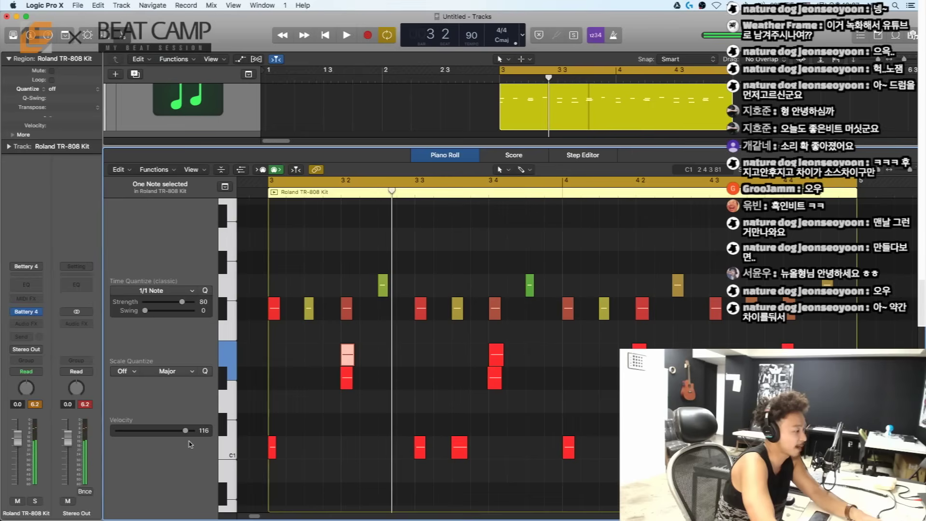
{"action": "left_click", "coordinate": [500, 357]}
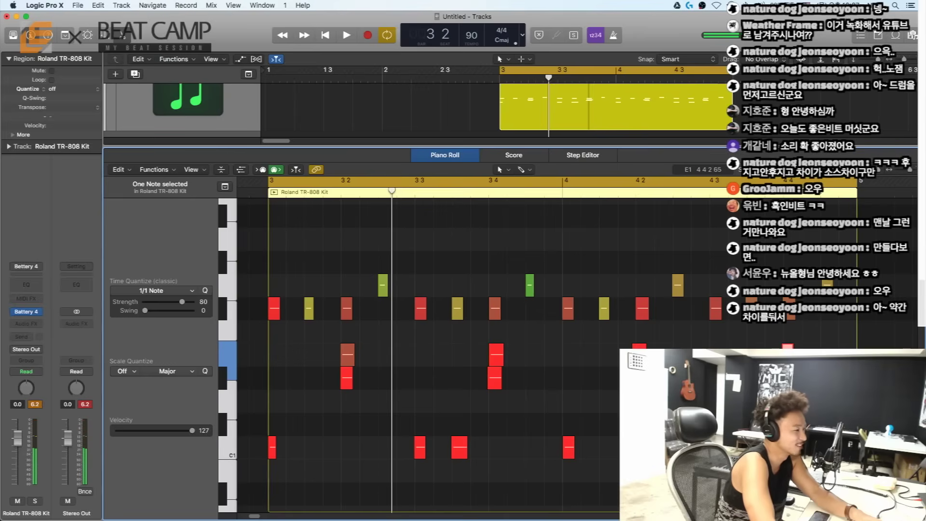
{"action": "left_click", "coordinate": [345, 356]}
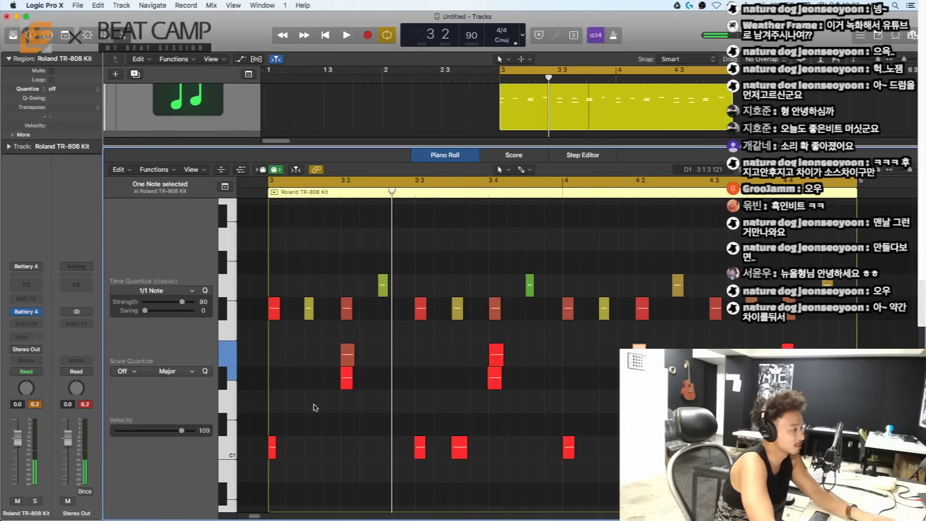
Step: Mute all notes in the region except the eight layered D#1 and E1 snare notes, and play the snares alone
{"action": "left_click_drag", "start_coordinate": [840, 483], "coordinate": [264, 245]}
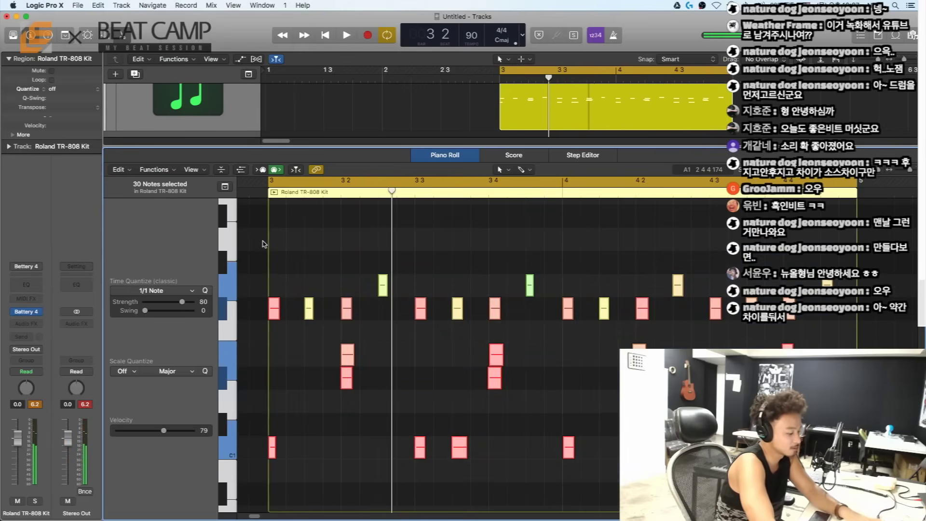
{"action": "key", "text": "ctrl+m"}
{"action": "left_click_drag", "start_coordinate": [807, 403], "coordinate": [291, 321]}
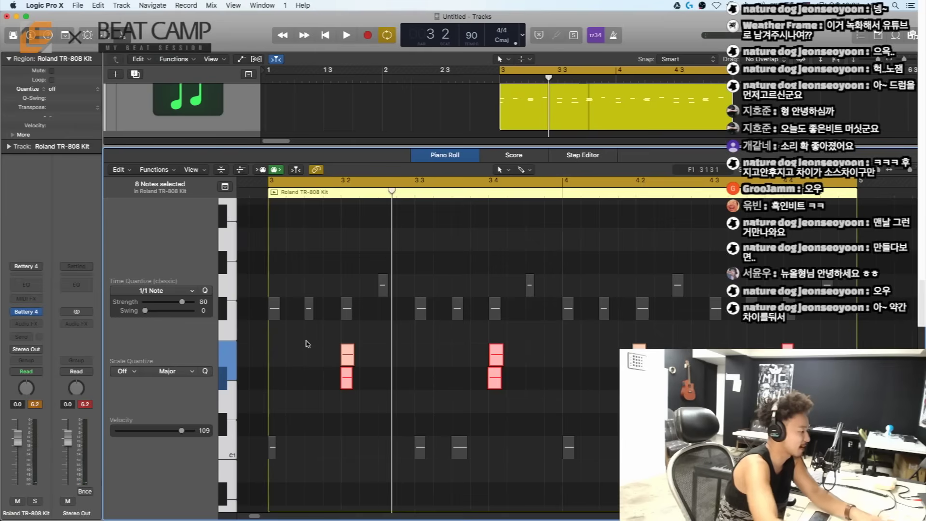
{"action": "key", "text": "space"}
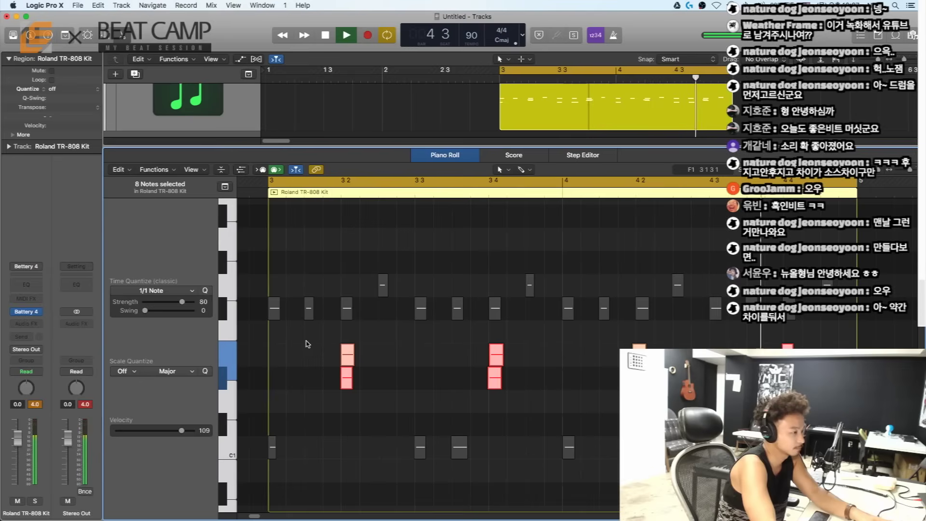
{"action": "key", "text": "space"}
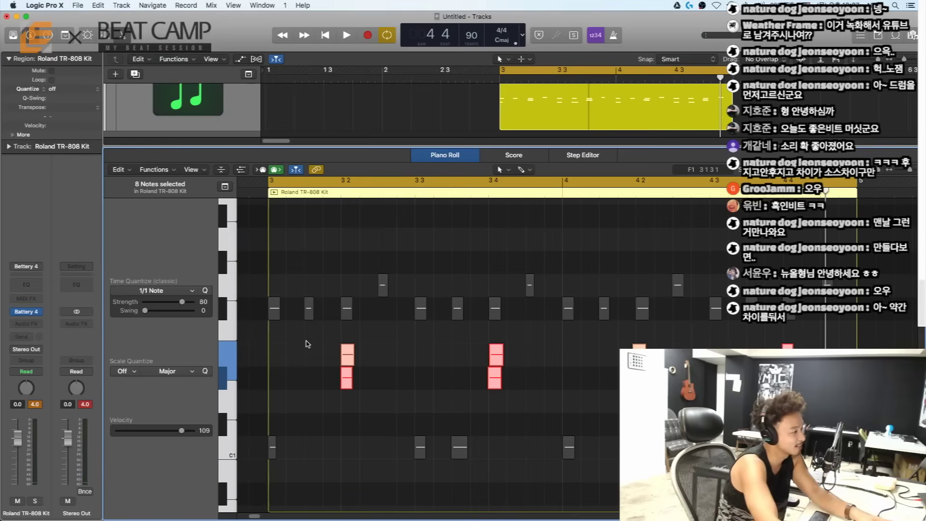
{"action": "key", "text": "space"}
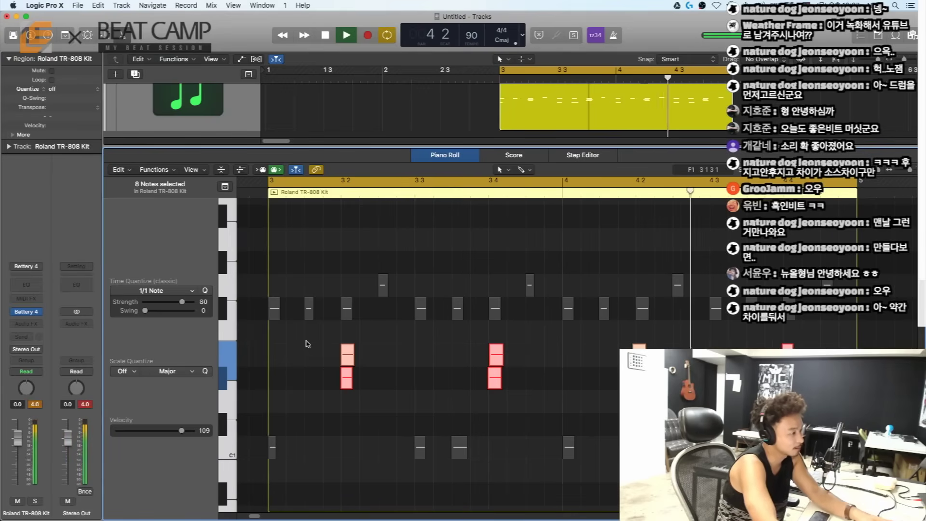
{"action": "key", "text": "space"}
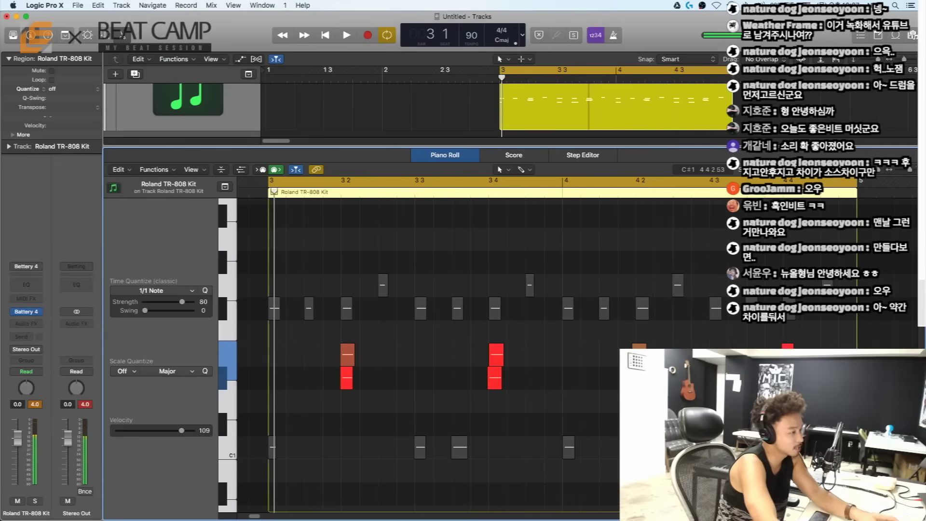
Step: Quantize the eight selected D#1 and E1 snare notes to 1/8 Note instead of whole notes
{"action": "key", "text": "q"}
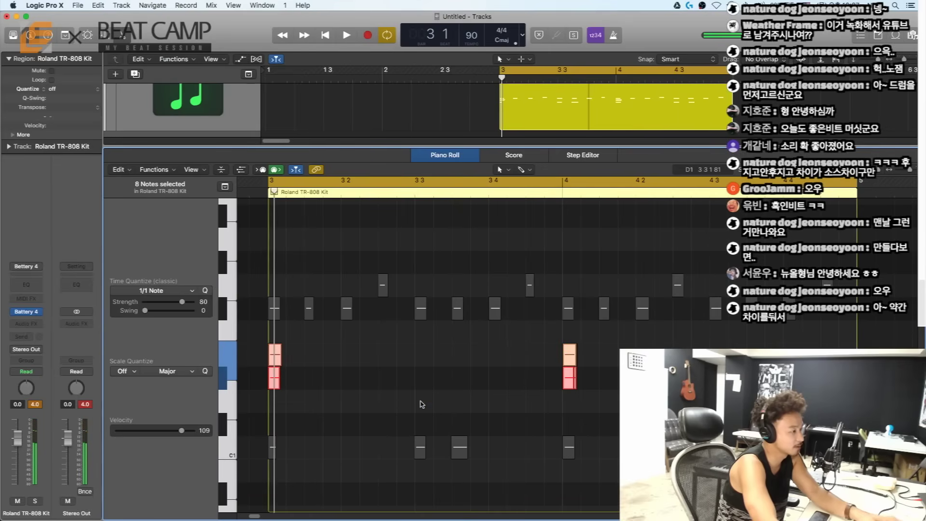
{"action": "key", "text": "super+z"}
{"action": "left_click", "coordinate": [174, 291]}
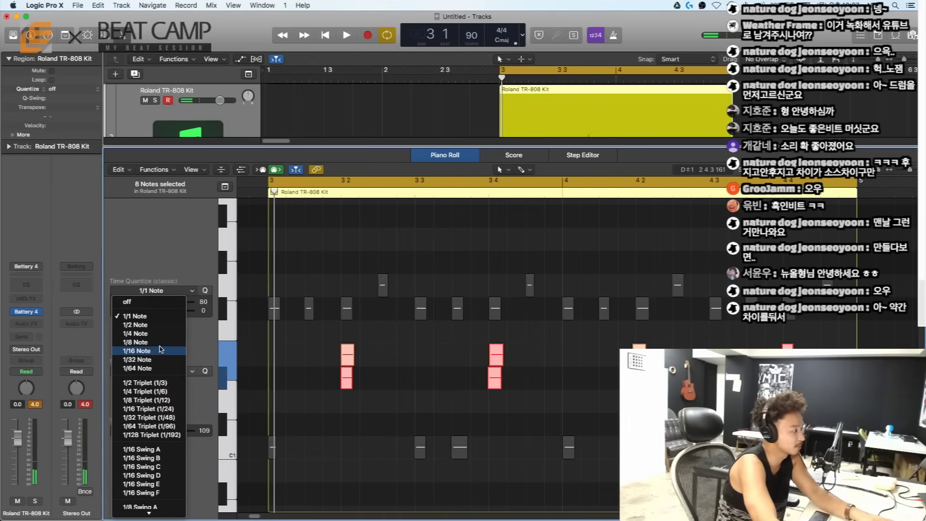
{"action": "left_click", "coordinate": [164, 351]}
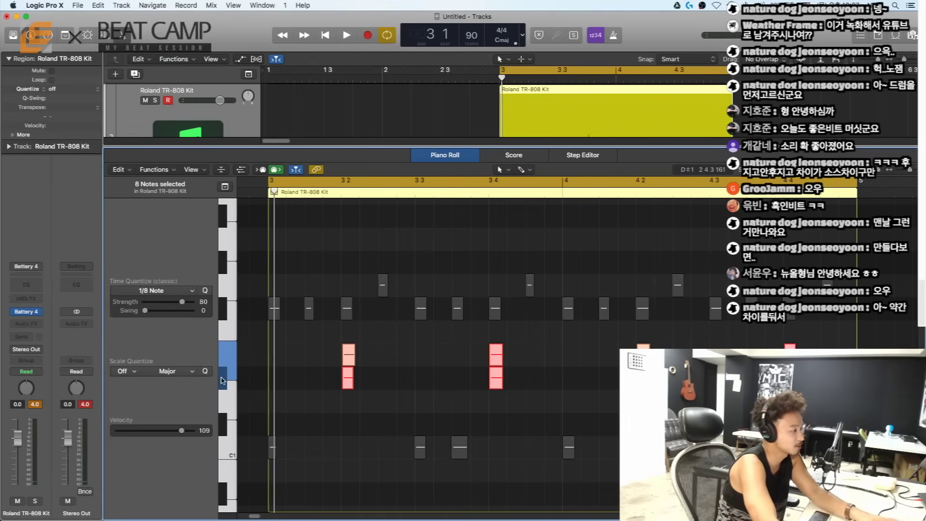
Step: Play the snares alone with the 1/8 quantization and again with their recorded timing to compare the feel
{"action": "key", "text": "space"}
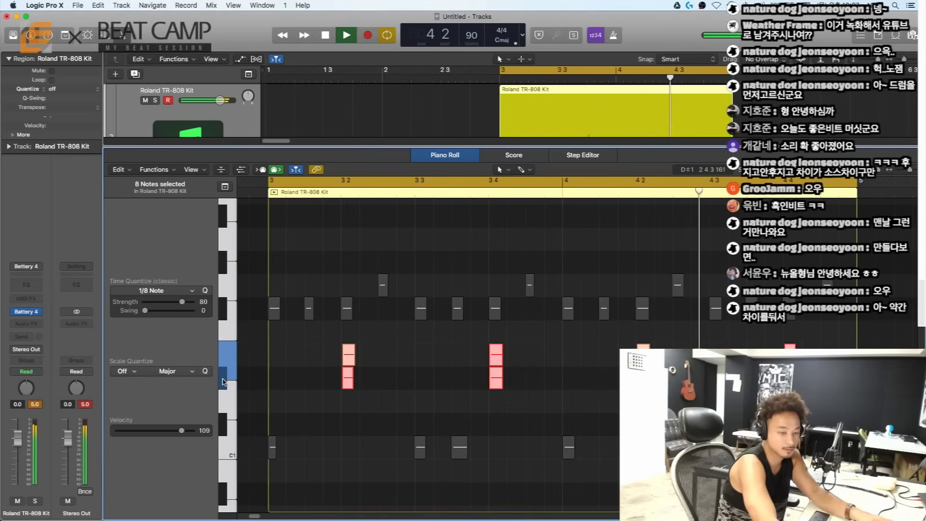
{"action": "key", "text": "space"}
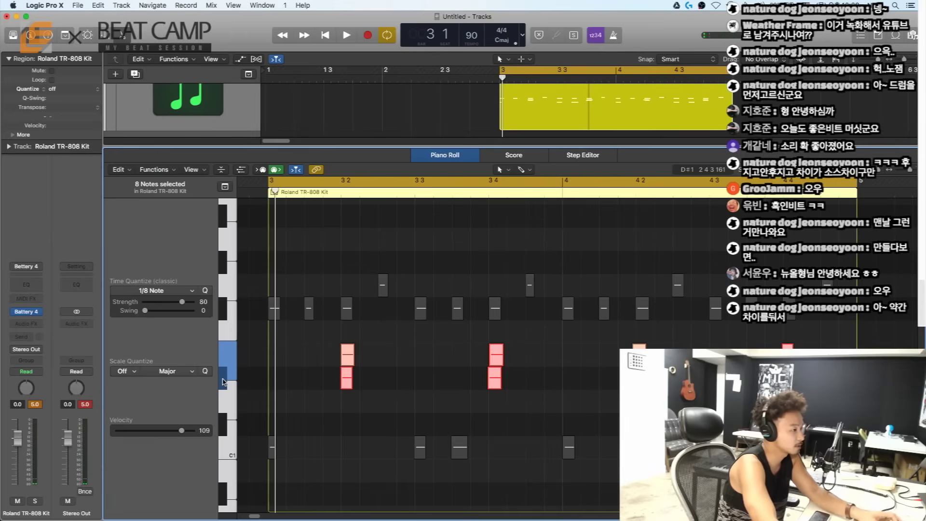
{"action": "key", "text": "space"}
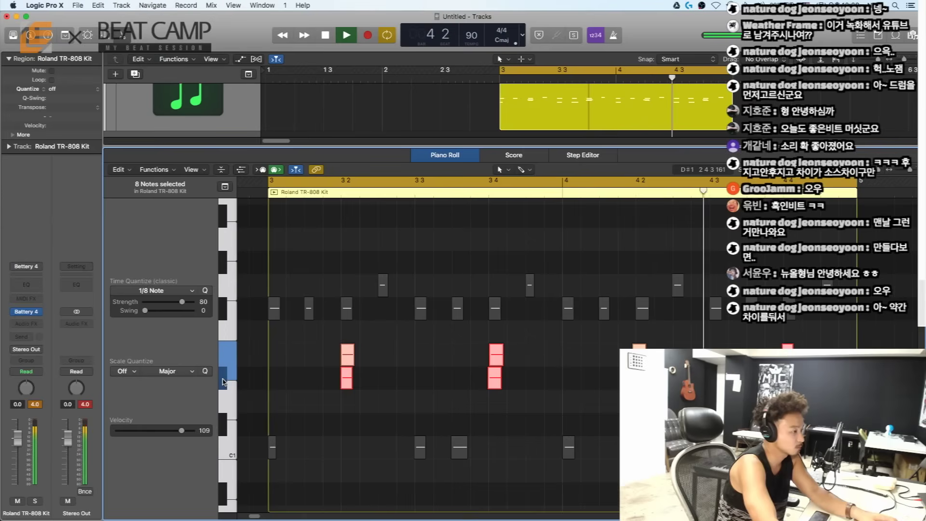
{"action": "key", "text": "space"}
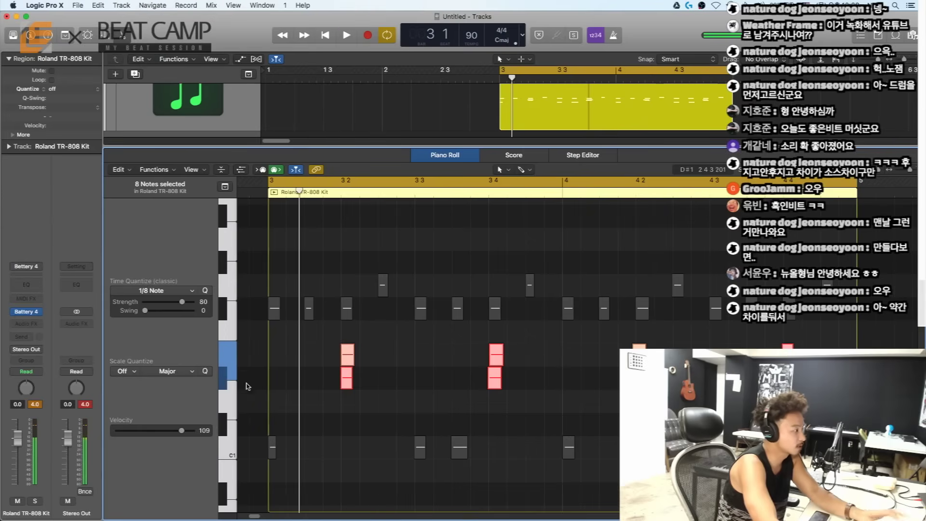
Step: Unmute all notes in the region and play the full drum pattern
{"action": "left_click", "coordinate": [247, 386]}
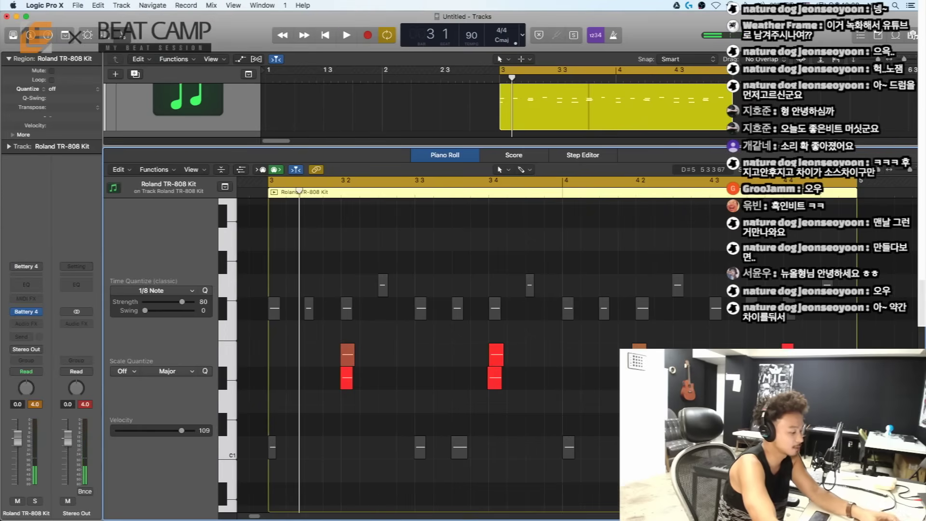
{"action": "key", "text": "super+a"}
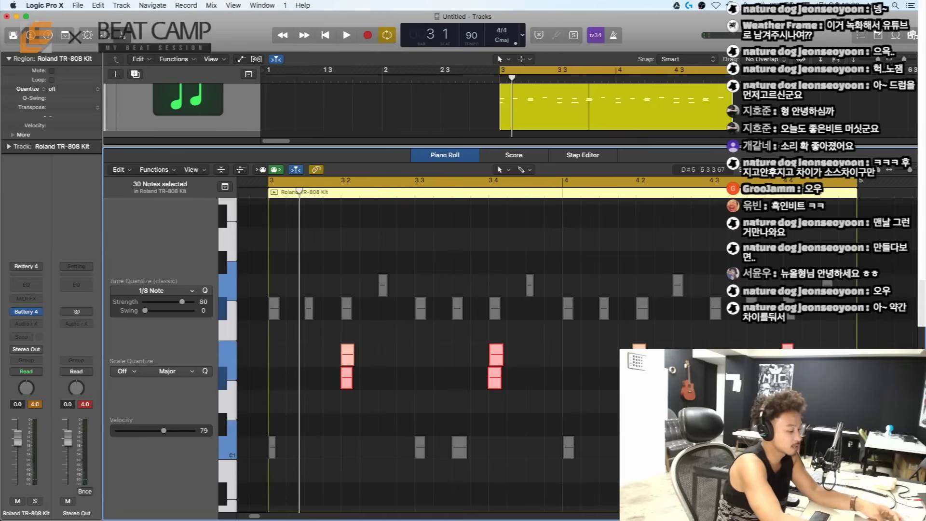
{"action": "key", "text": "ctrl+b"}
{"action": "key", "text": "Escape"}
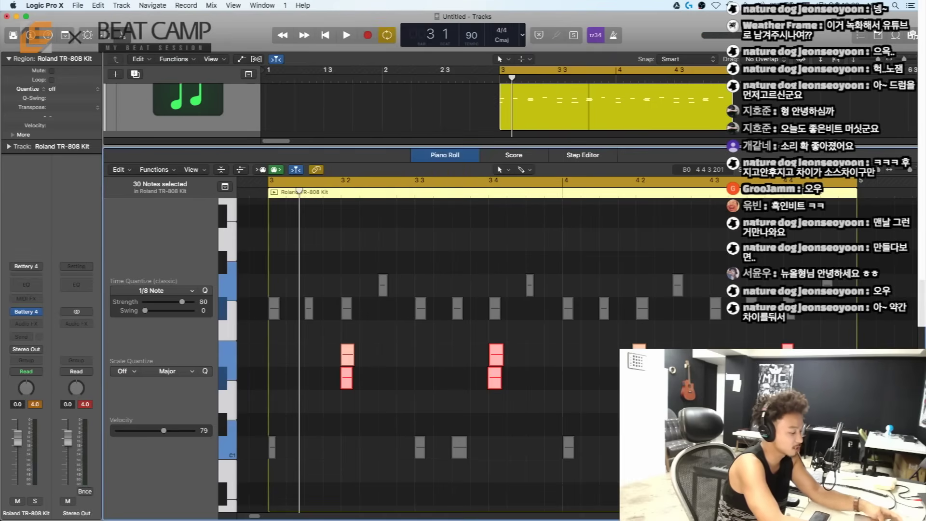
{"action": "key", "text": "super+shift+a"}
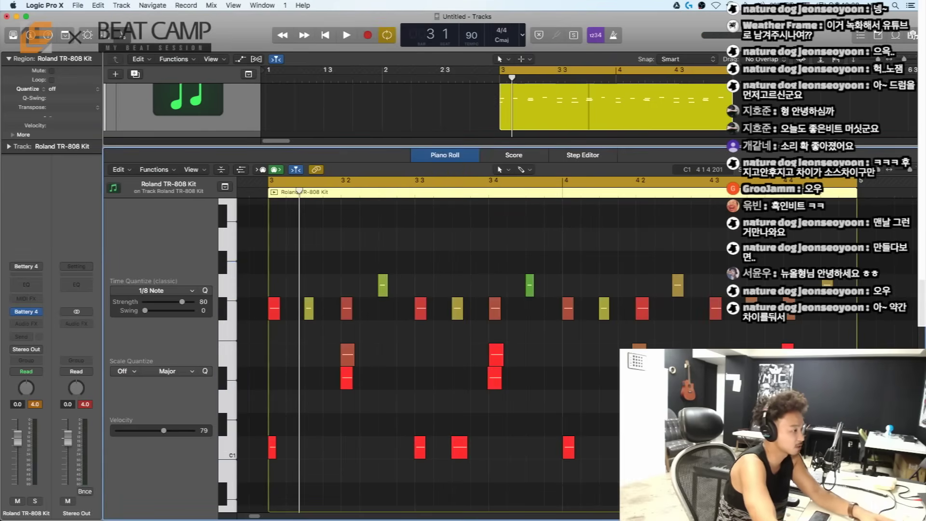
{"action": "key", "text": "space"}
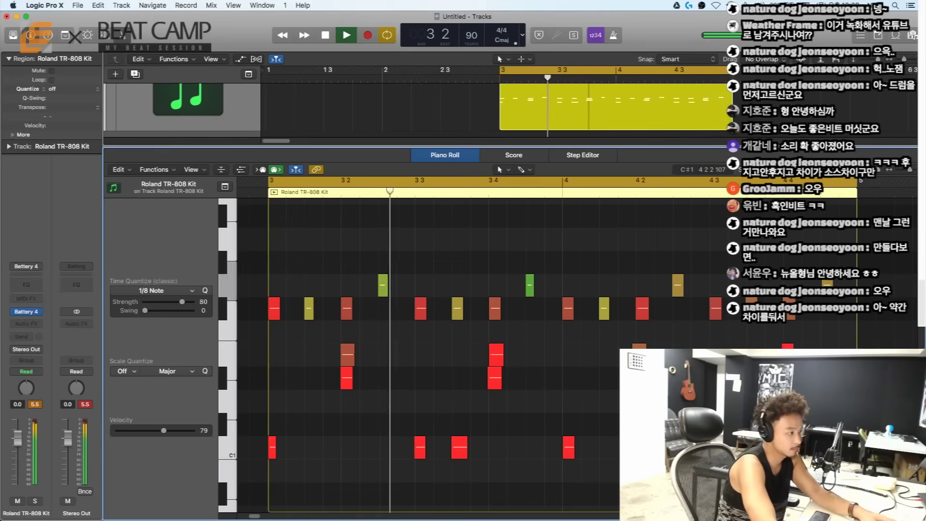
{"action": "key", "text": "space"}
Step: Set the quantize strength to 51 for the E1 snare note on beat 2 of bar 4 and play the pattern
{"action": "left_click", "coordinate": [640, 352]}
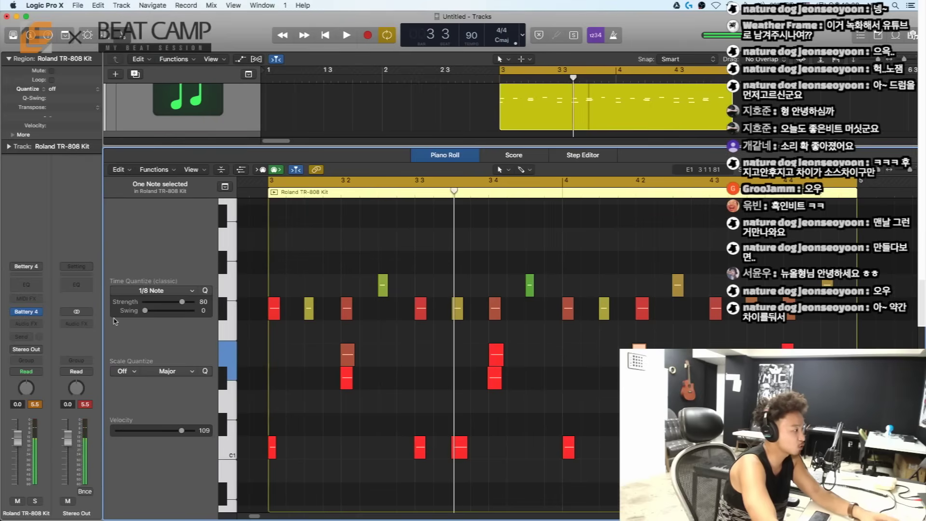
{"action": "left_click_drag", "start_coordinate": [183, 303], "coordinate": [178, 305]}
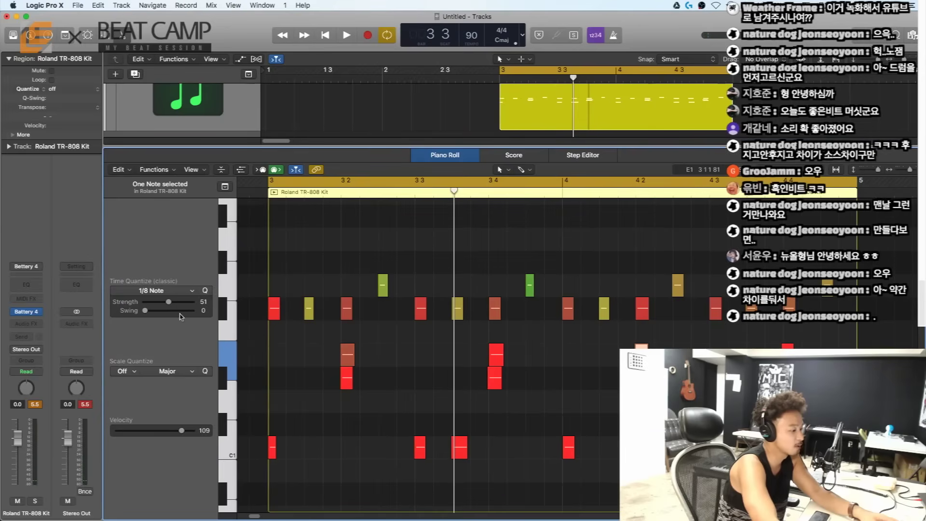
{"action": "left_click", "coordinate": [428, 407]}
{"action": "key", "text": "space"}
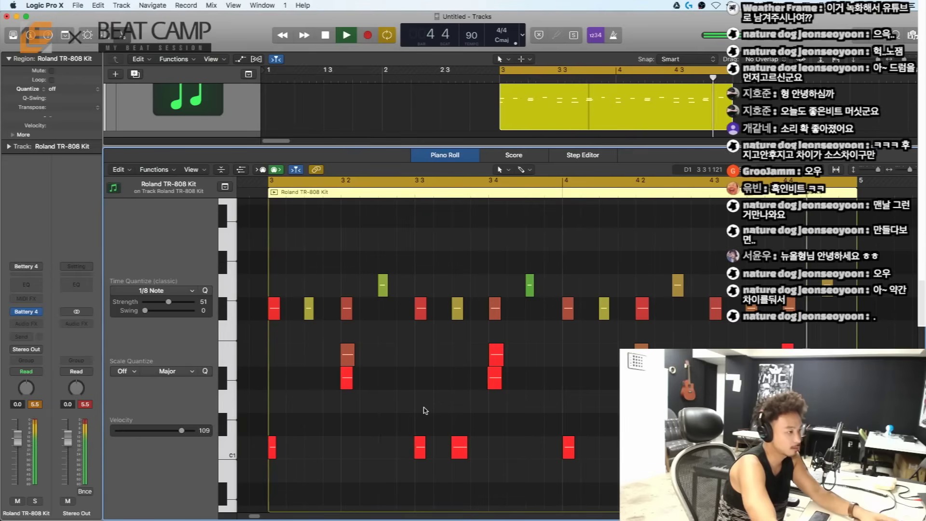
{"action": "key", "text": "space"}
Step: Audition the C1 kick sound several times, selecting all C1 notes in the region
{"action": "left_click", "coordinate": [228, 452]}
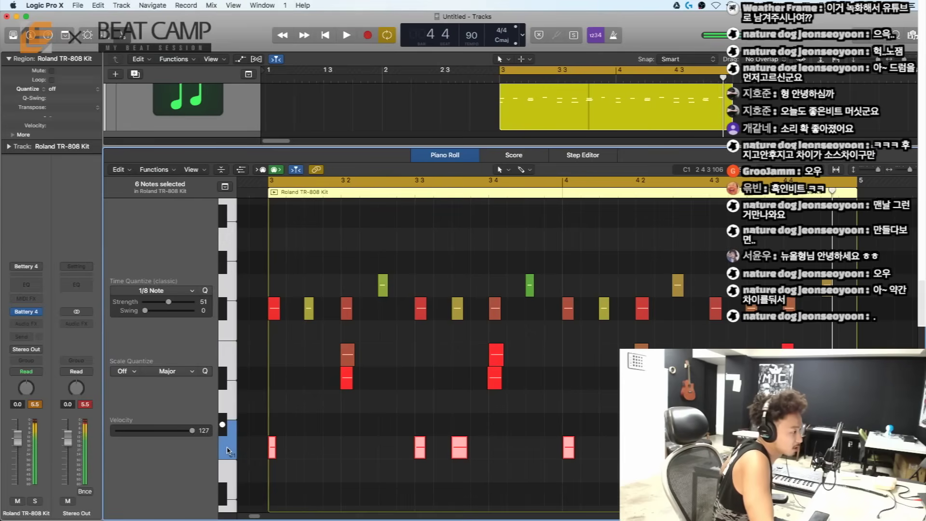
{"action": "left_click", "coordinate": [229, 451]}
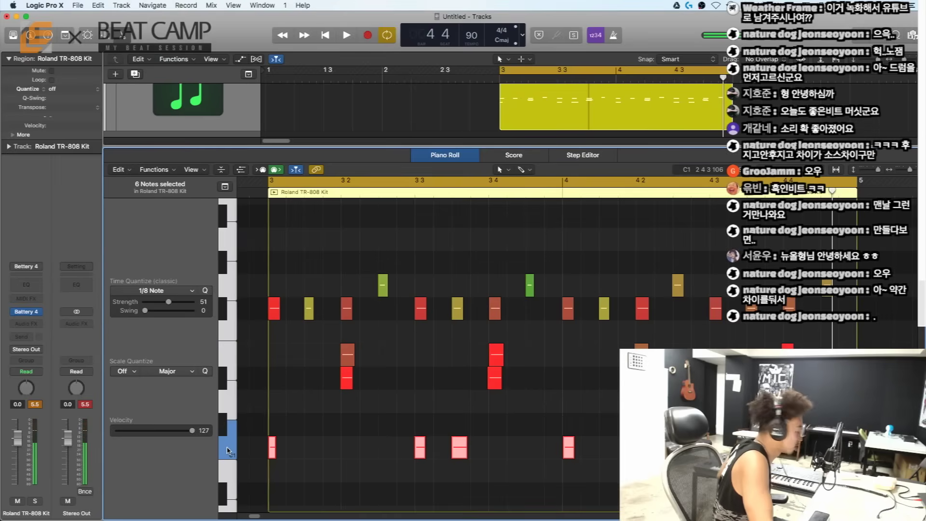
{"action": "left_click", "coordinate": [229, 451]}
{"action": "left_click", "coordinate": [228, 451]}
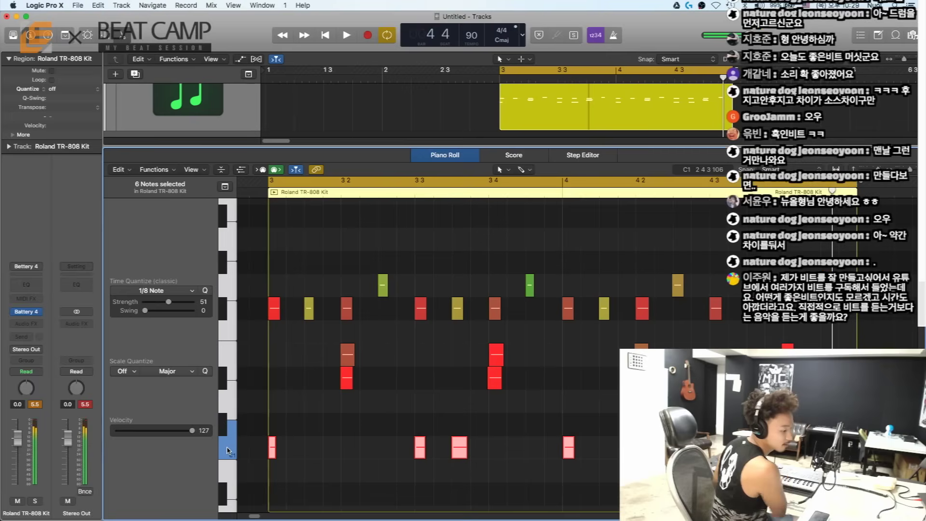
Step: Record two C#1 notes live over the yellow region, just before beat 3 of bars 3 and 4
{"action": "key", "text": "space"}
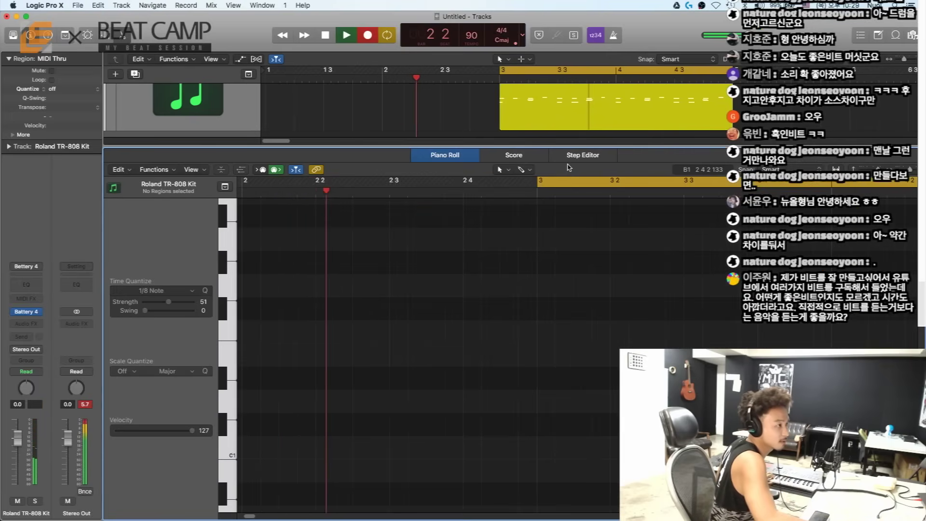
{"action": "left_click", "coordinate": [585, 120]}
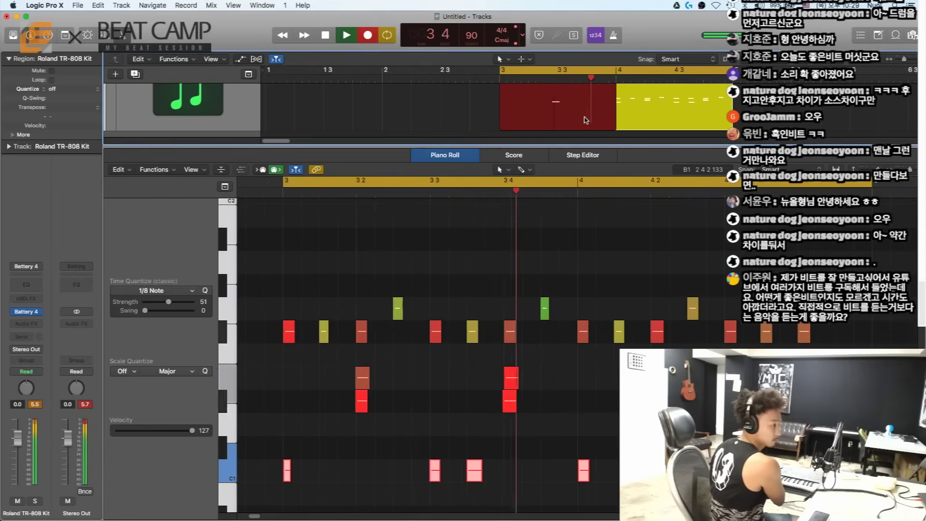
{"action": "key", "text": "super+r"}
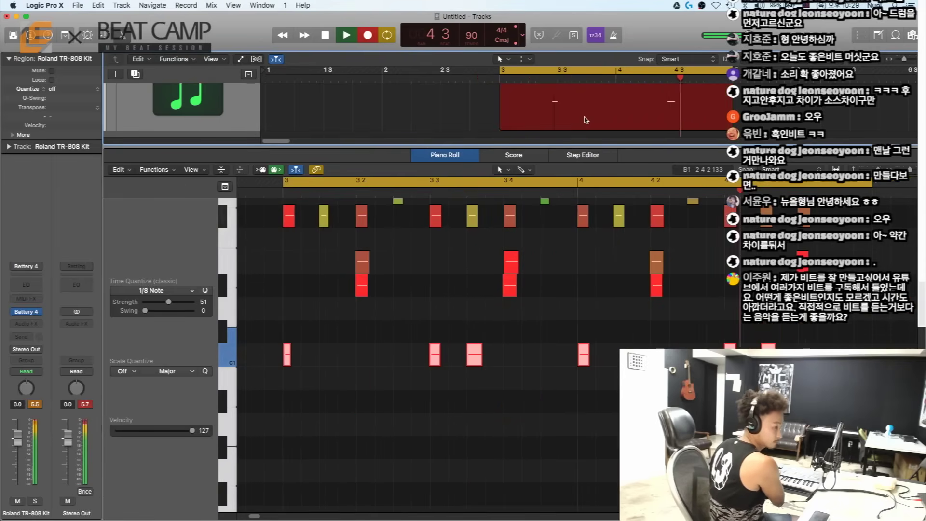
{"action": "key", "text": "super+z"}
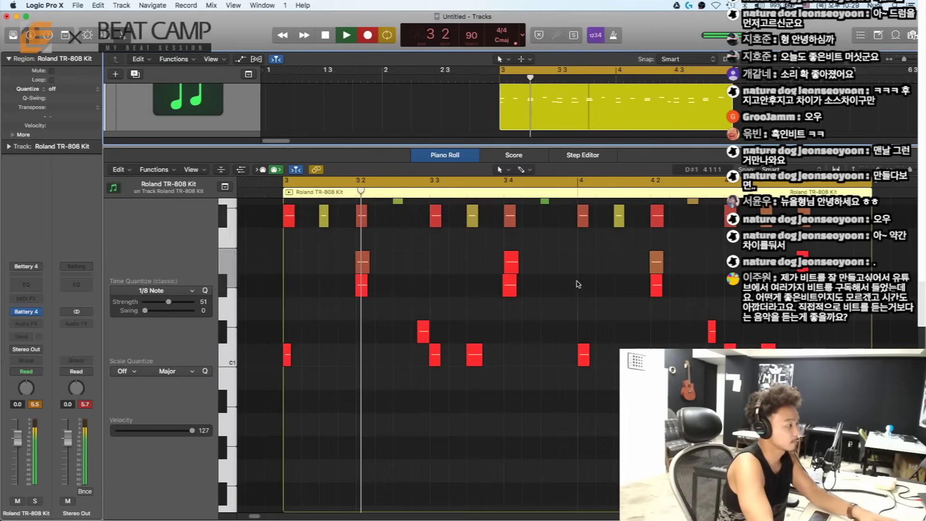
{"action": "key", "text": "space"}
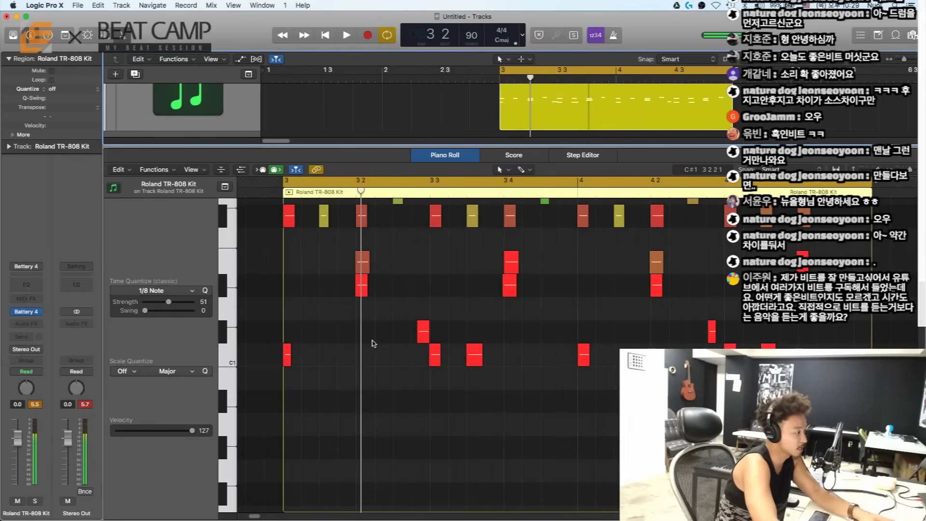
Step: Examine the timing of the two recorded C#1 notes against the C1 kicks and play the passage around beat 3 of bar 3
{"action": "left_click", "coordinate": [423, 332]}
{"action": "left_click_drag", "start_coordinate": [315, 300], "coordinate": [528, 399]}
{"action": "key", "text": "z"}
{"action": "key", "text": "z"}
{"action": "left_click", "coordinate": [523, 393]}
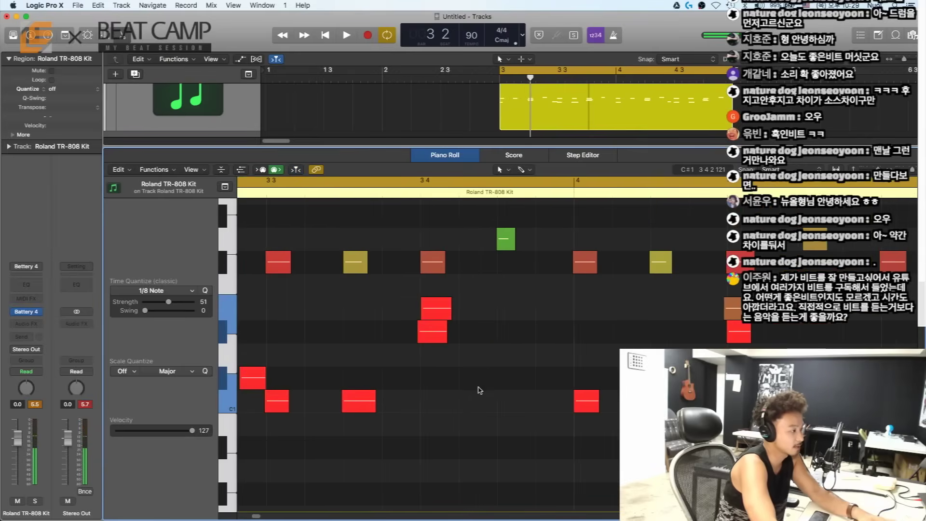
{"action": "key", "text": "space"}
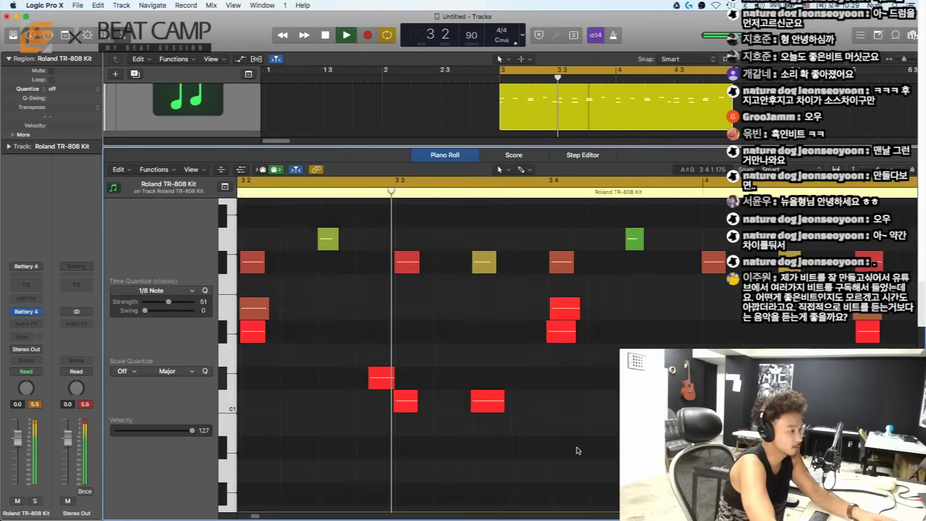
{"action": "key", "text": "space"}
{"action": "key", "text": "z"}
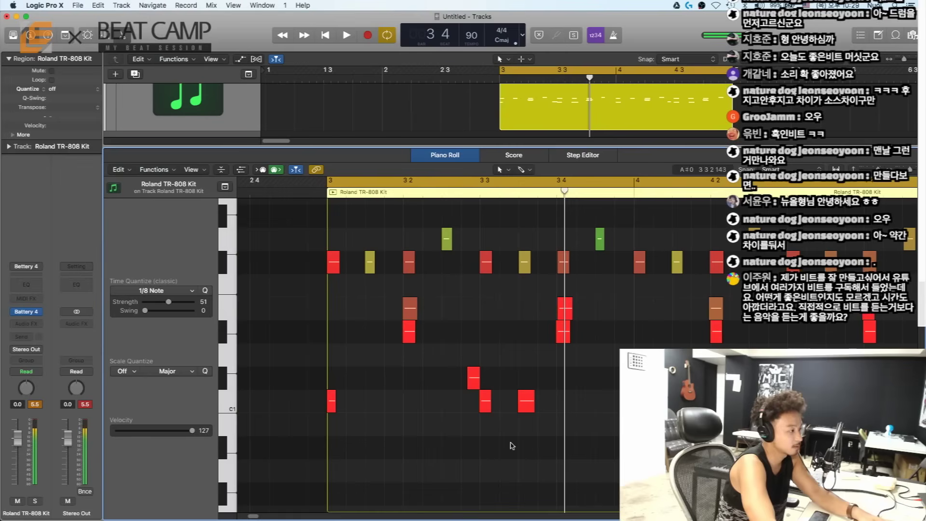
{"action": "left_click", "coordinate": [474, 379]}
{"action": "left_click", "coordinate": [769, 379]}
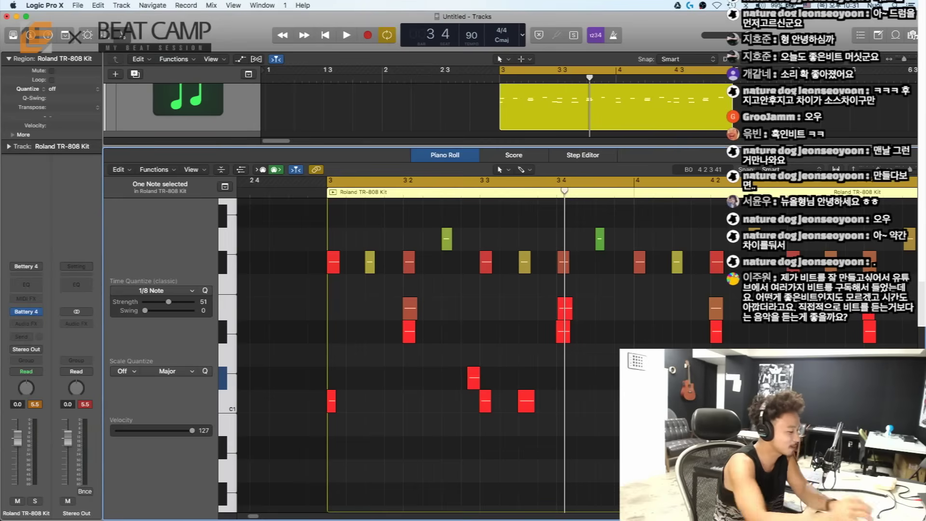
{"action": "key", "text": "ctrl+alt+Up"}
{"action": "key", "text": "ctrl+alt+Up"}
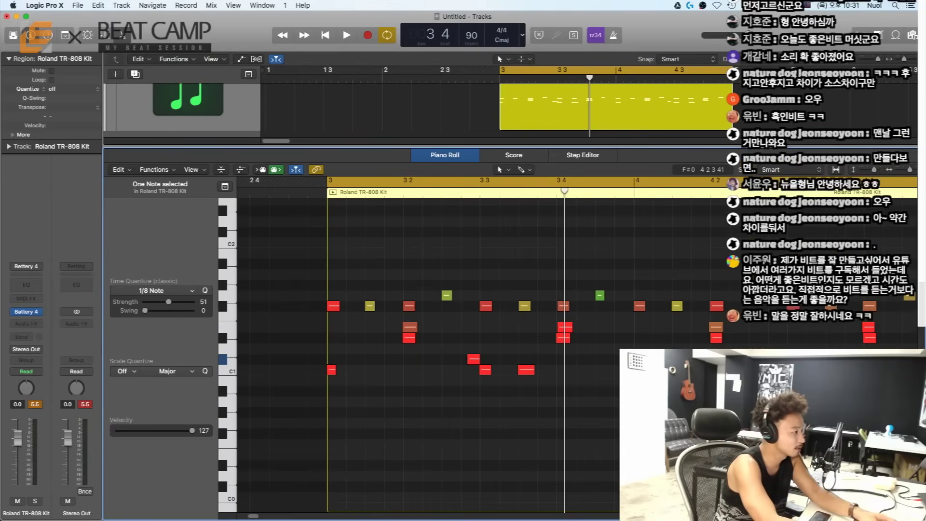
{"action": "key", "text": "ctrl+alt+Down"}
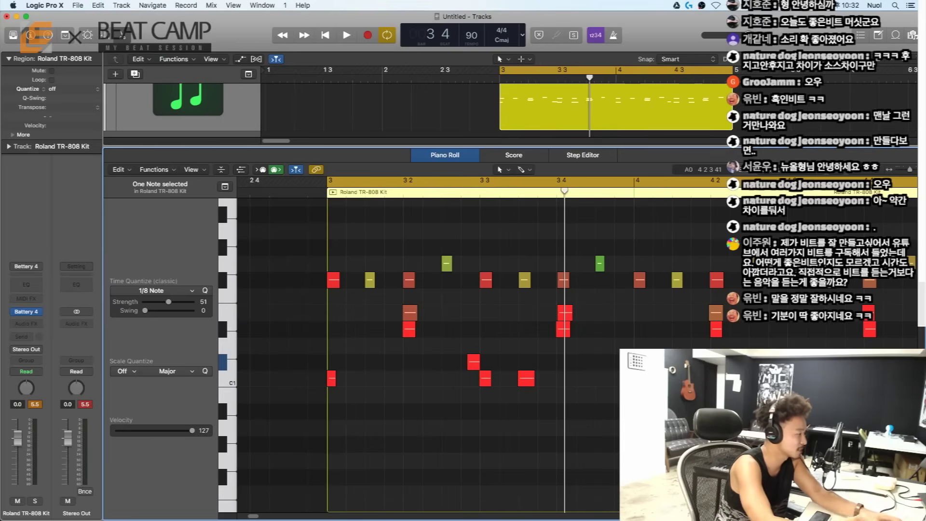
{"action": "key", "text": "super+Left"}
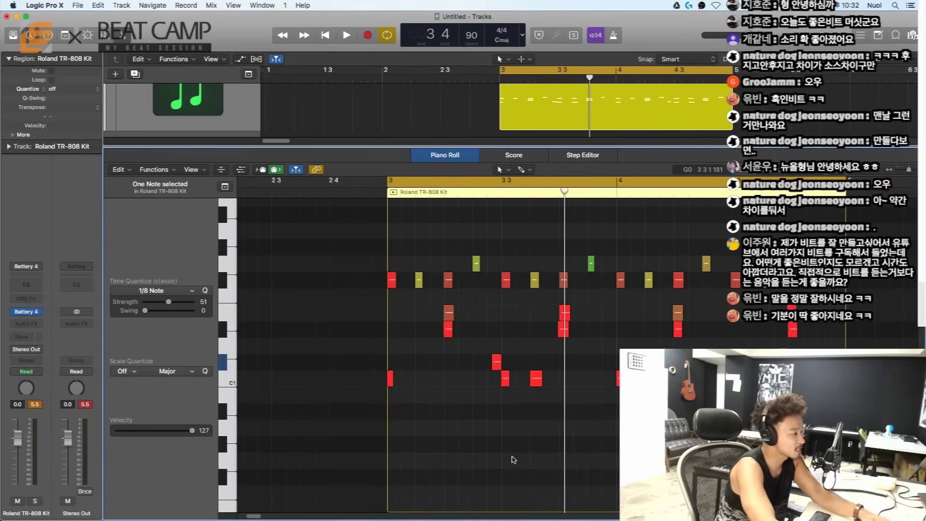
{"action": "key", "text": "super+Right"}
{"action": "key", "text": "super+Right"}
{"action": "key", "text": "super+Left"}
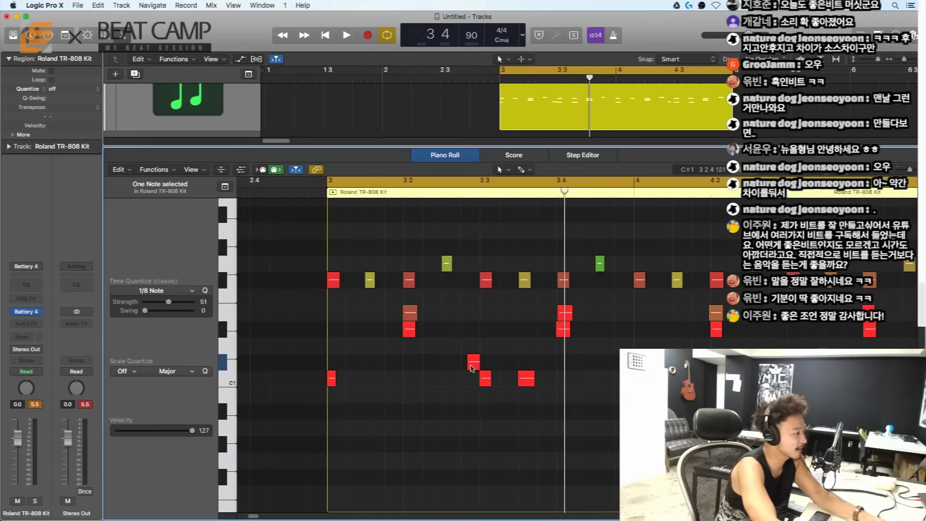
Step: Step the playhead through the sixteenth-note positions within beat 1 of bar 3
{"action": "key", "text": "super+Right"}
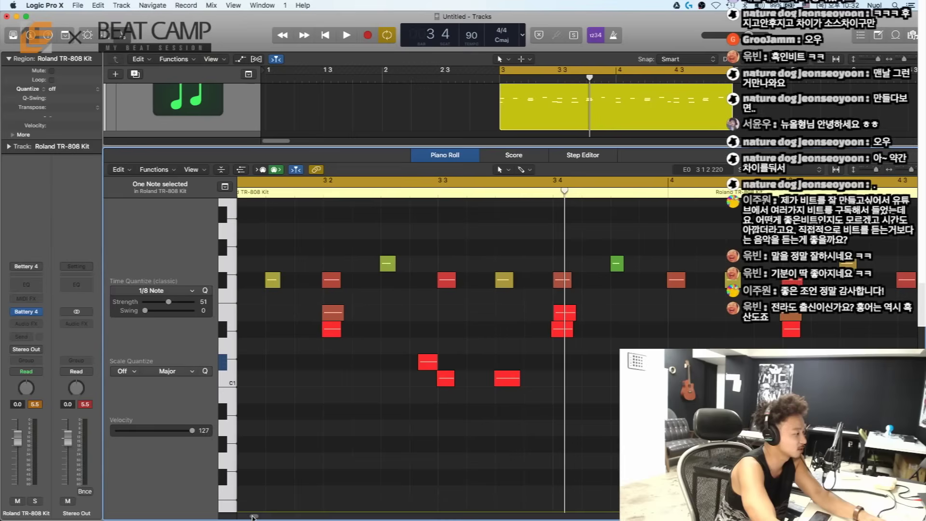
{"action": "scroll", "coordinate": [252, 516], "scroll_direction": "left", "scroll_amount": 3}
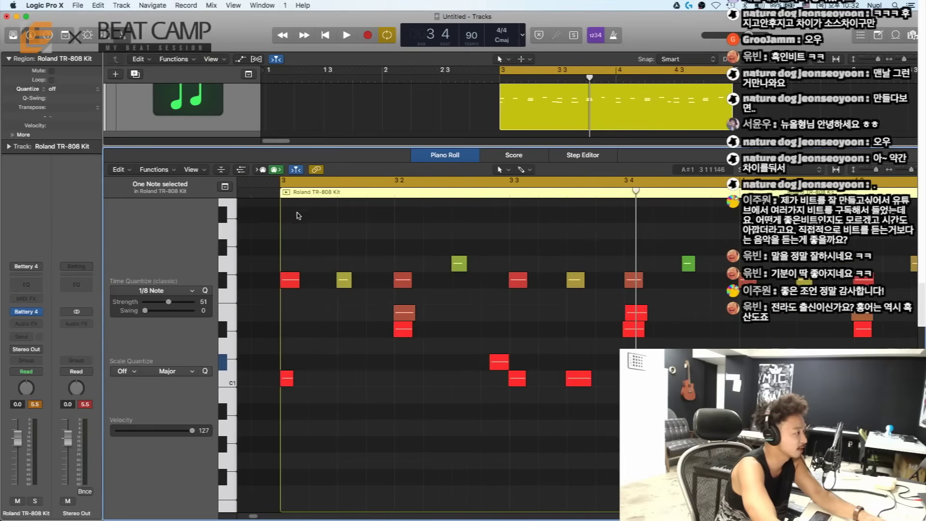
{"action": "left_click", "coordinate": [282, 181]}
{"action": "left_click", "coordinate": [310, 194]}
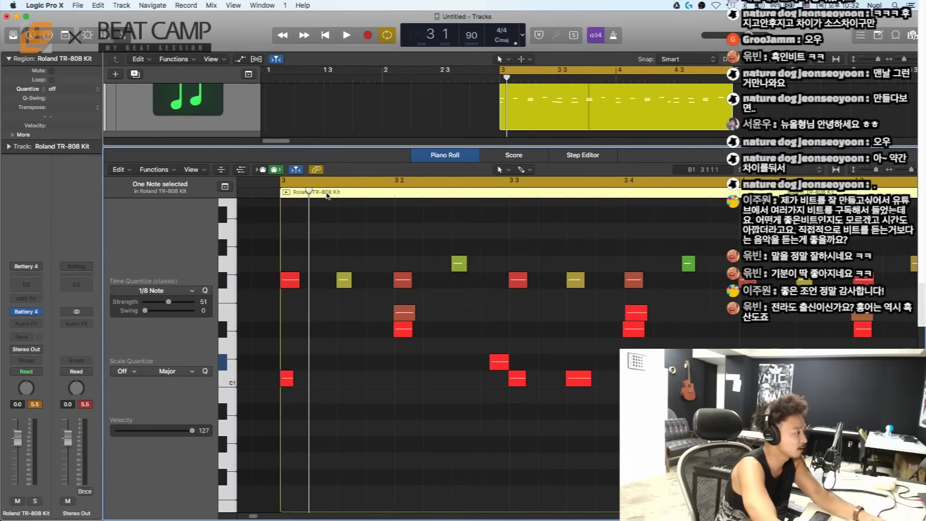
{"action": "left_click", "coordinate": [336, 192]}
{"action": "left_click", "coordinate": [366, 192]}
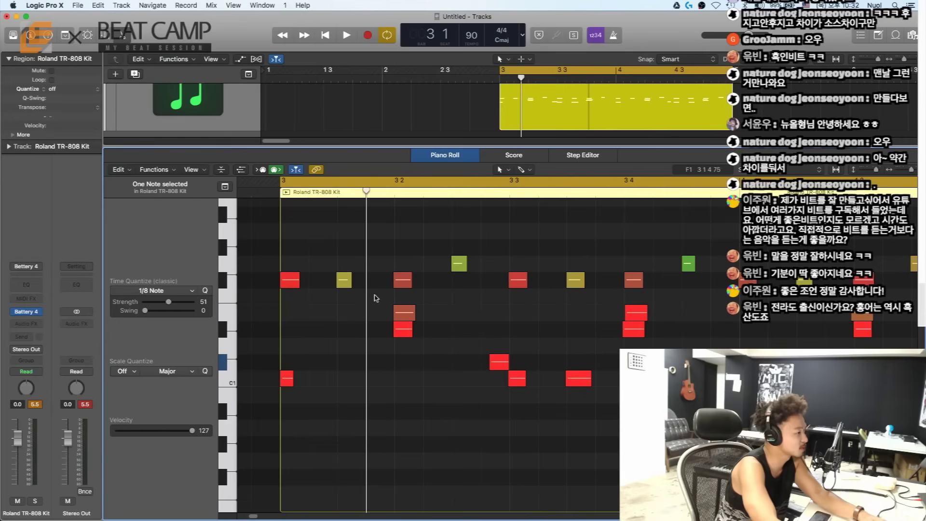
Step: Audition the C#1 note just before beat 3 of bar 3 and play the two-bar loop
{"action": "left_click", "coordinate": [504, 361]}
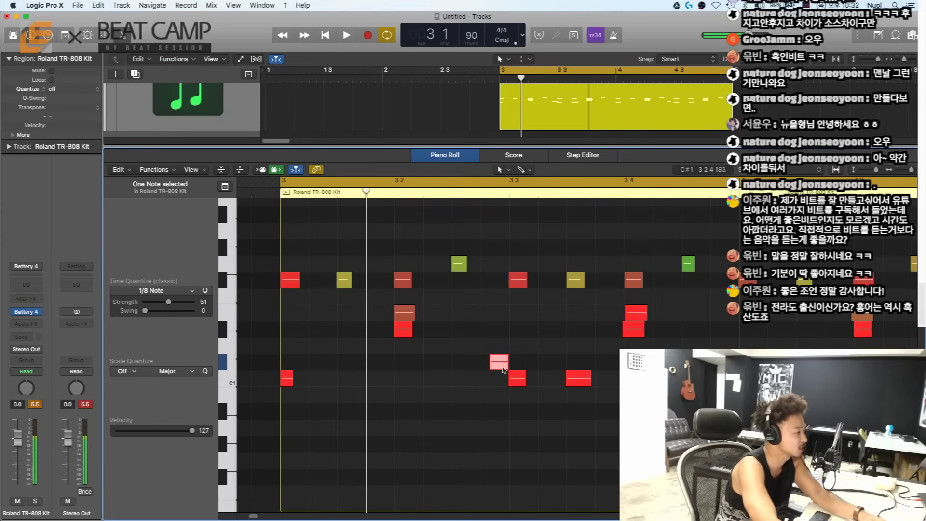
{"action": "key", "text": "space"}
{"action": "key", "text": "super+Left"}
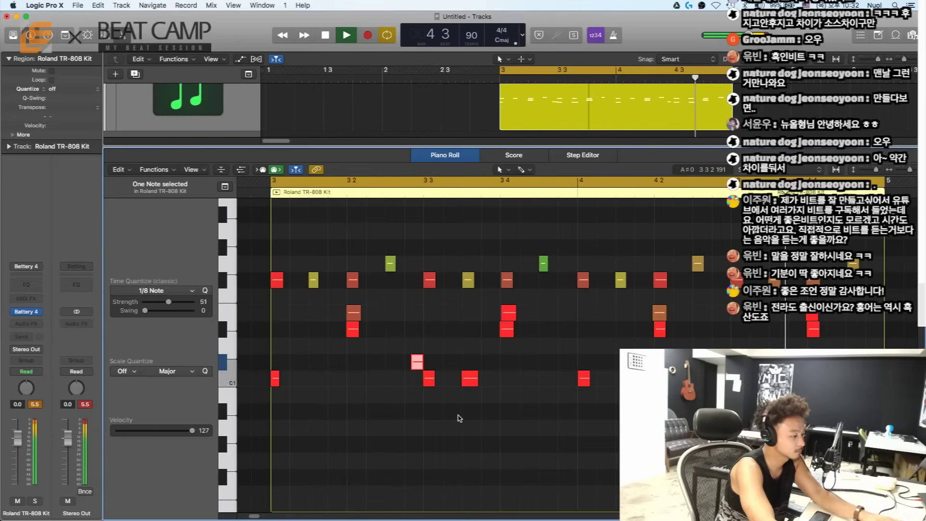
{"action": "key", "text": "space"}
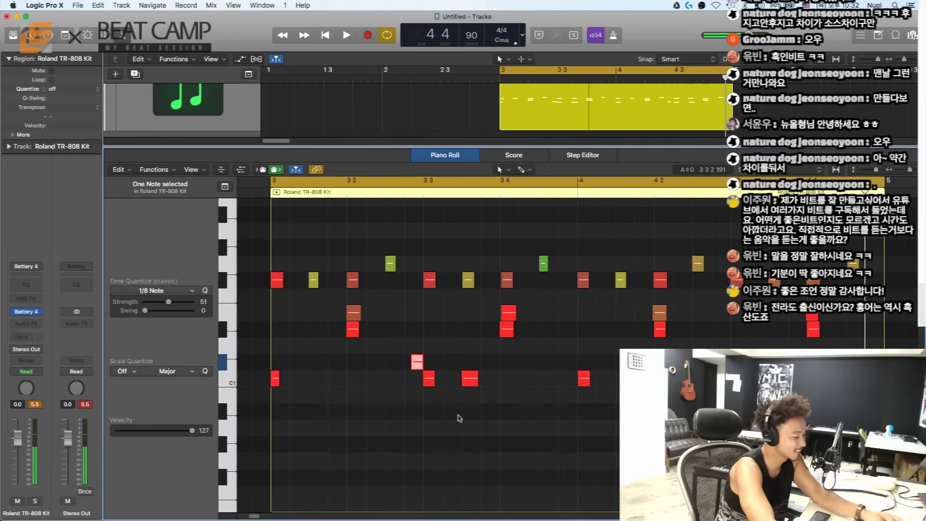
{"action": "scroll", "coordinate": [460, 419], "scroll_direction": "left", "scroll_amount": 5}
{"action": "scroll", "coordinate": [459, 418], "scroll_direction": "right", "scroll_amount": 6}
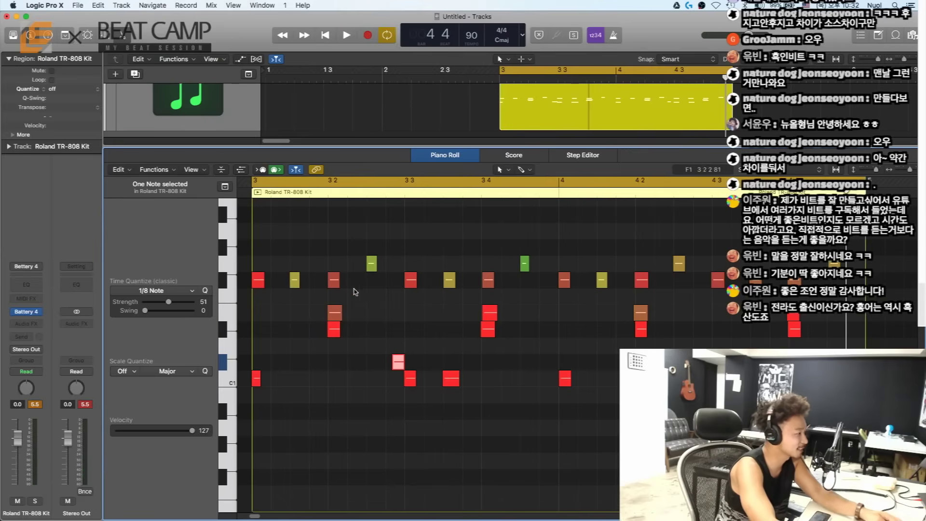
Step: Copy the F#1 hi-hat note midway through beat 3 of bar 3 to just before beat 4 and play the loop
{"action": "left_click_drag", "start_coordinate": [452, 284], "coordinate": [475, 288]}
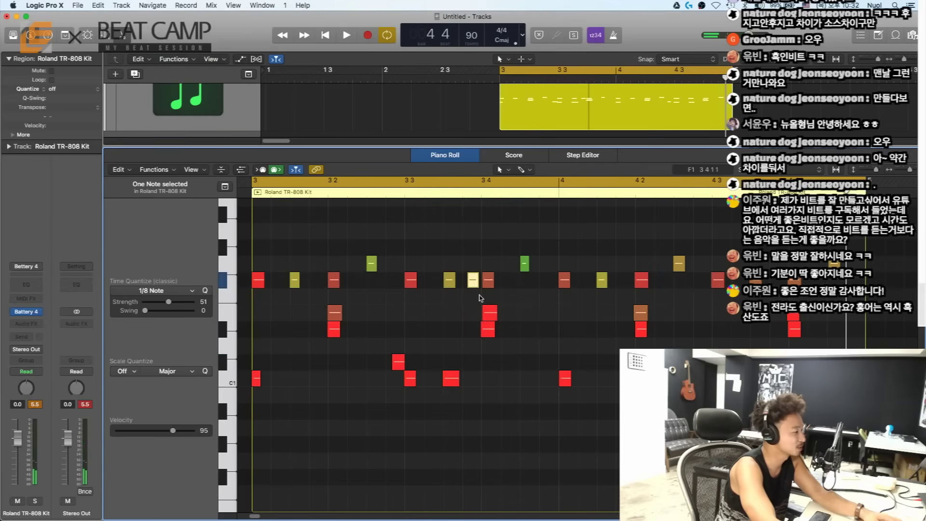
{"action": "left_click", "coordinate": [487, 388]}
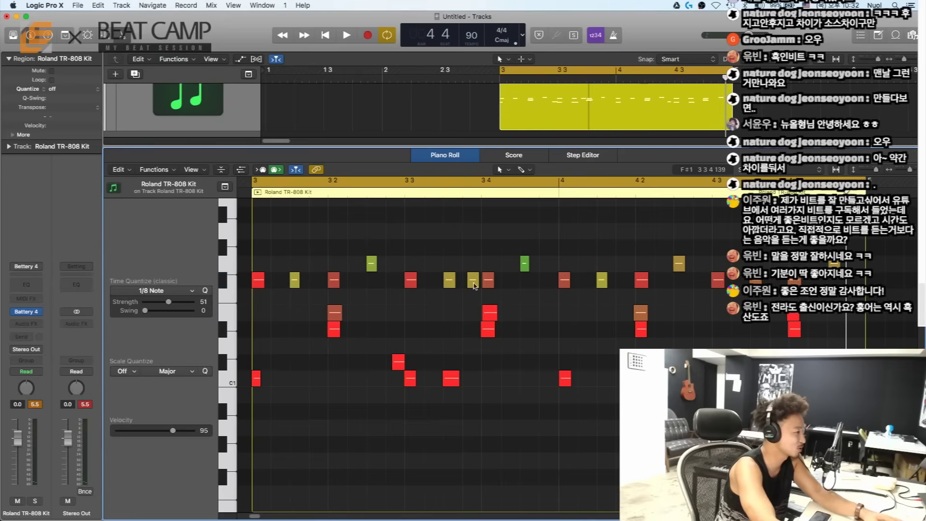
{"action": "key", "text": "space"}
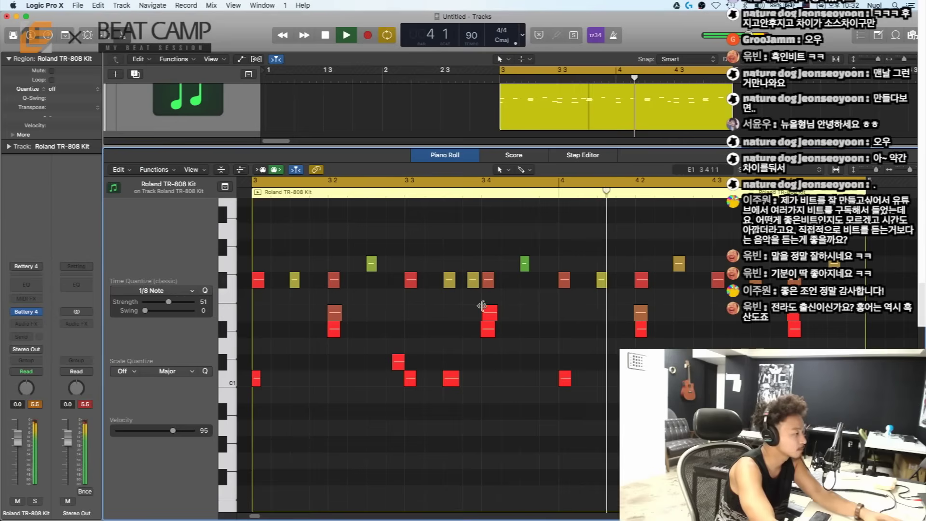
Step: Raise the copied hi-hat before beat 4 of bar 3 to G1 and lower its velocity to 70 during playback
{"action": "left_click", "coordinate": [474, 281]}
{"action": "left_click_drag", "start_coordinate": [474, 281], "coordinate": [474, 264]}
{"action": "left_click_drag", "start_coordinate": [187, 436], "coordinate": [159, 435]}
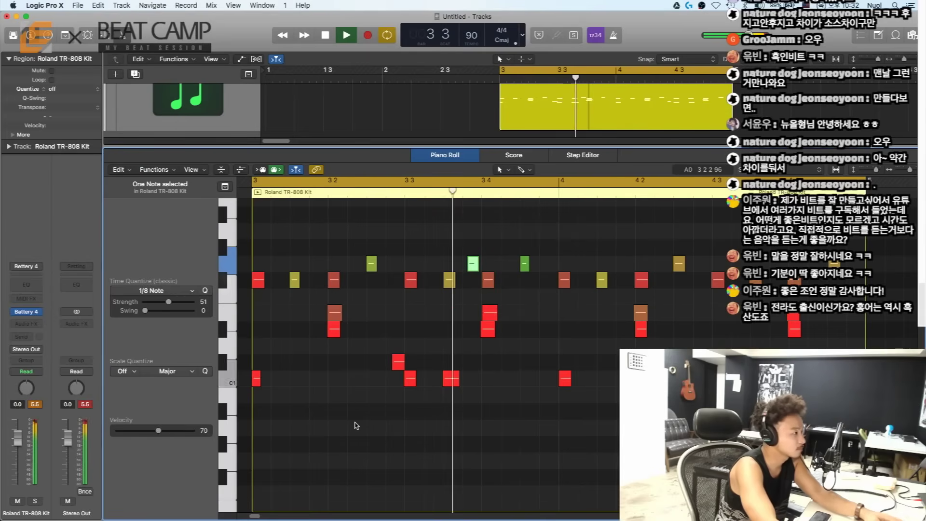
{"action": "left_click", "coordinate": [521, 415]}
{"action": "key", "text": "space"}
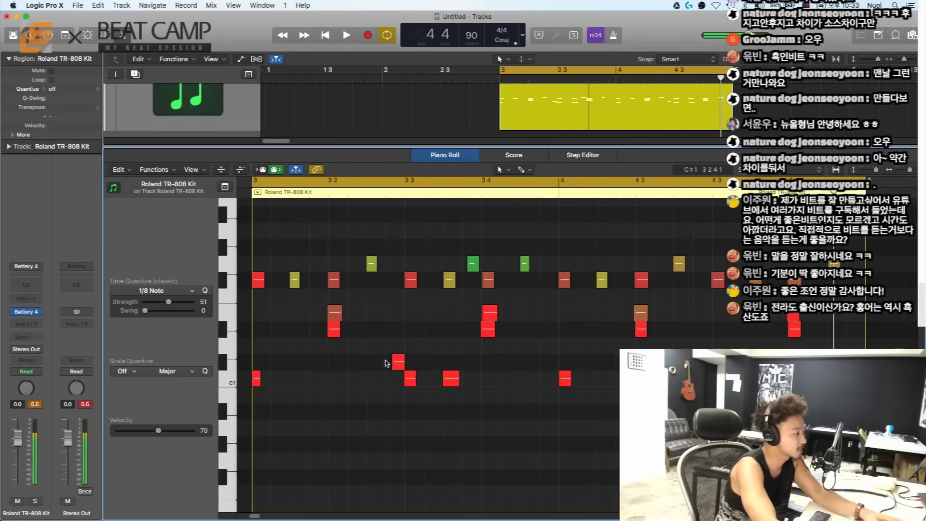
Step: Compare the C#1 note before beat 3 with the G1 note before beat 4 in bar 3, placing the playhead ahead of each
{"action": "left_click", "coordinate": [387, 186]}
{"action": "left_click", "coordinate": [398, 362]}
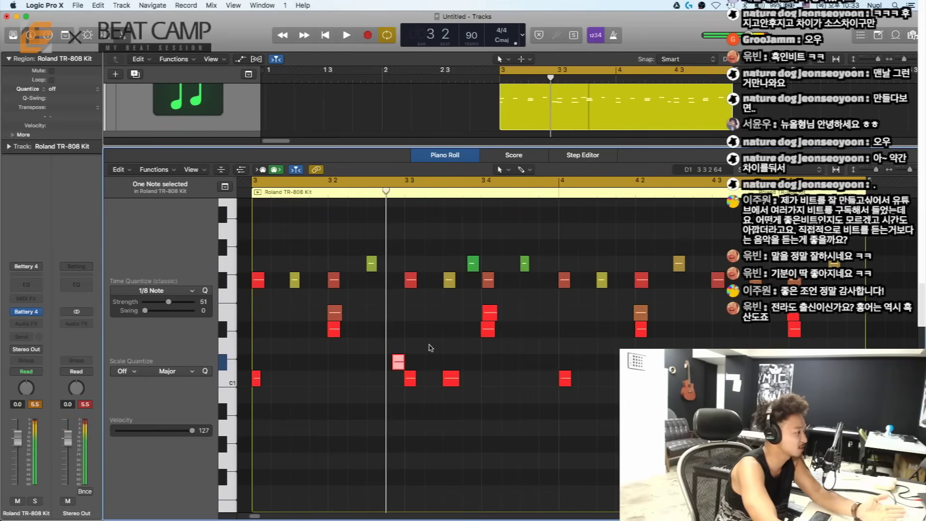
{"action": "left_click", "coordinate": [465, 191]}
{"action": "left_click", "coordinate": [473, 263]}
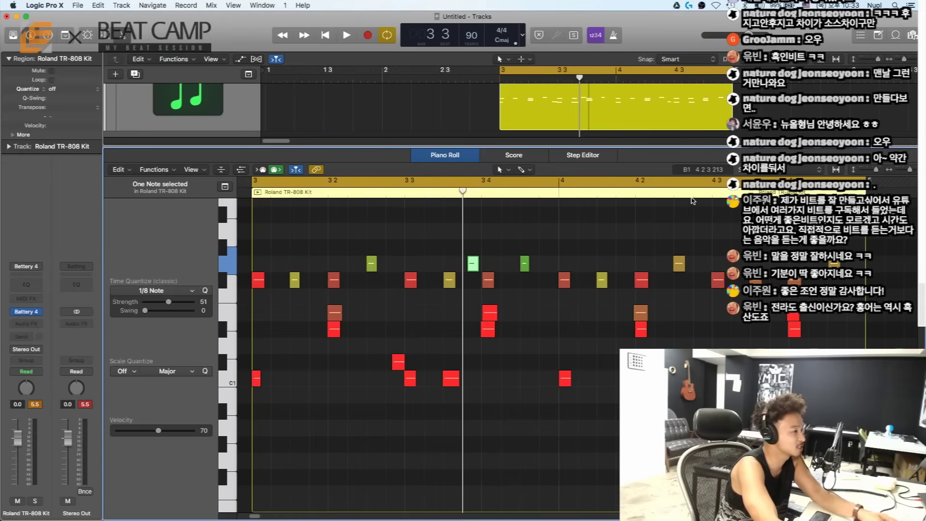
Step: Move the C#1 note just before beat 3 of bar 4 up to E1 and play the loop
{"action": "left_click", "coordinate": [707, 361]}
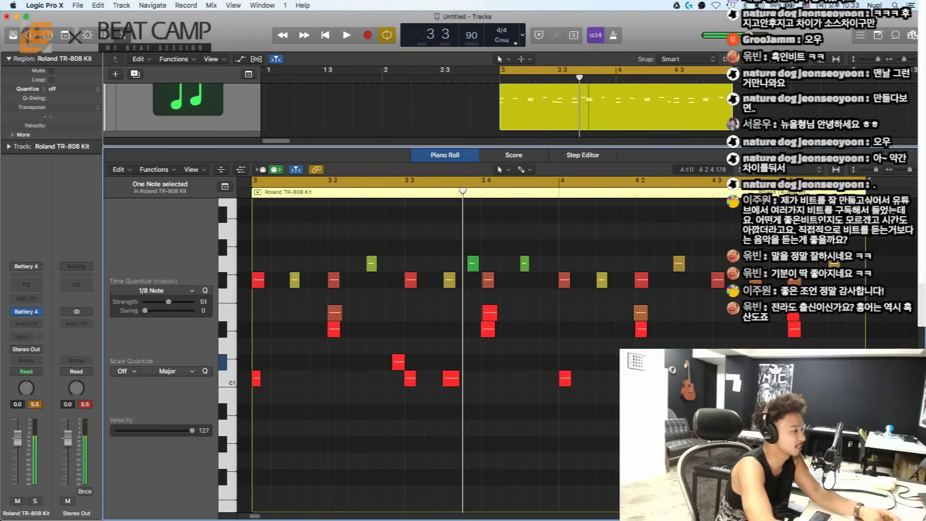
{"action": "left_click_drag", "start_coordinate": [698, 362], "coordinate": [698, 312]}
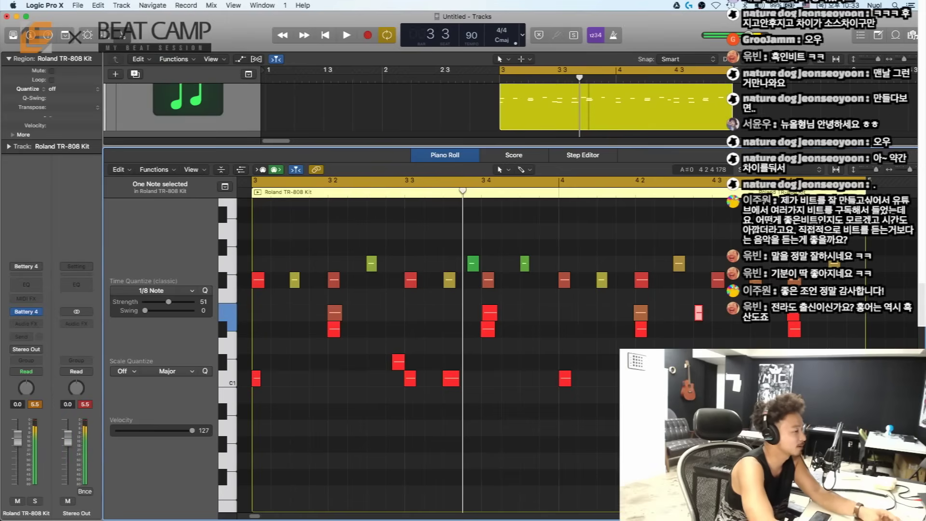
{"action": "key", "text": "space"}
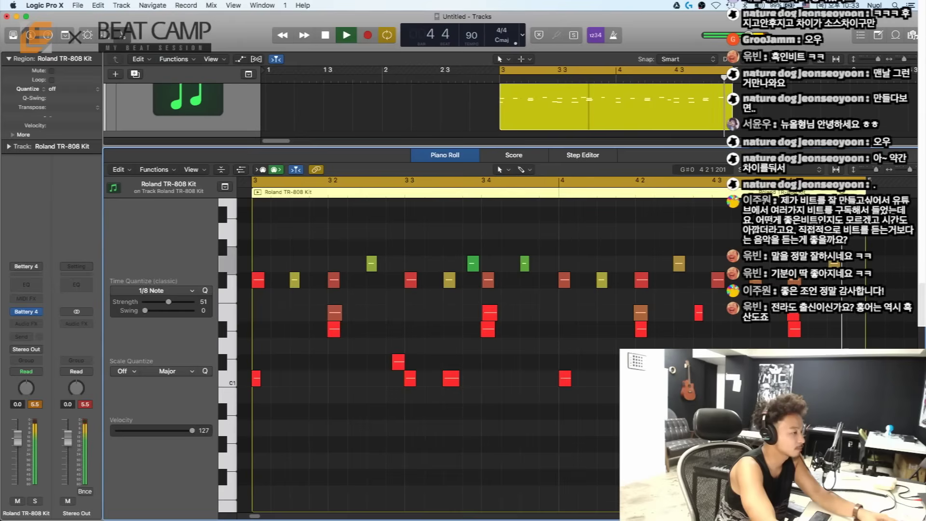
{"action": "key", "text": "space"}
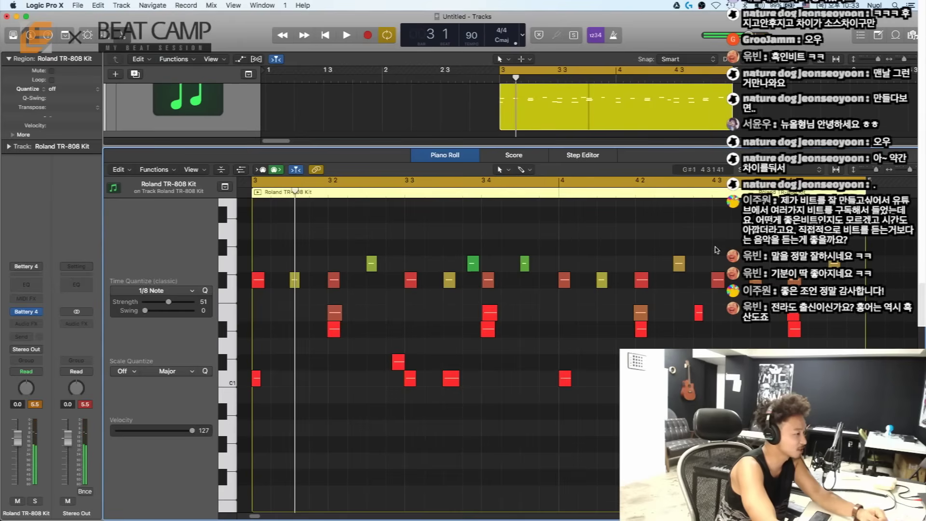
{"action": "key", "text": "period"}
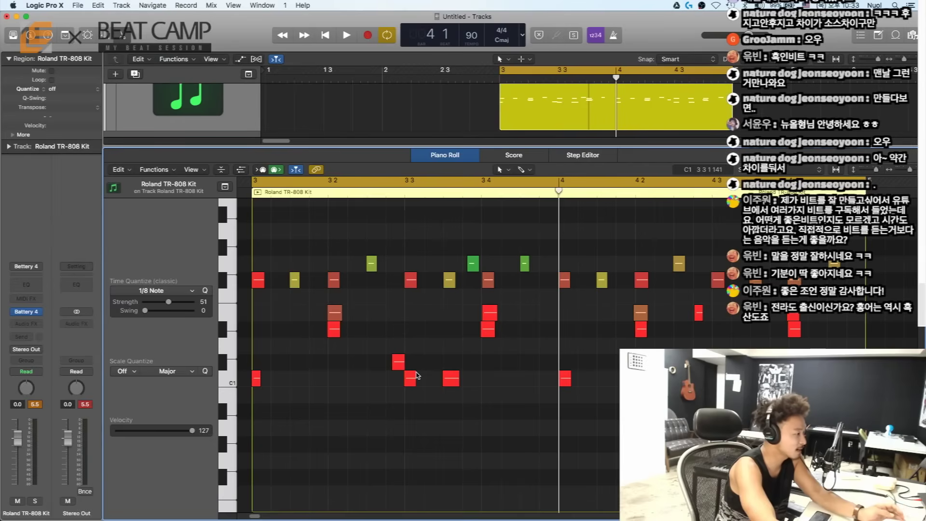
{"action": "left_click", "coordinate": [404, 364]}
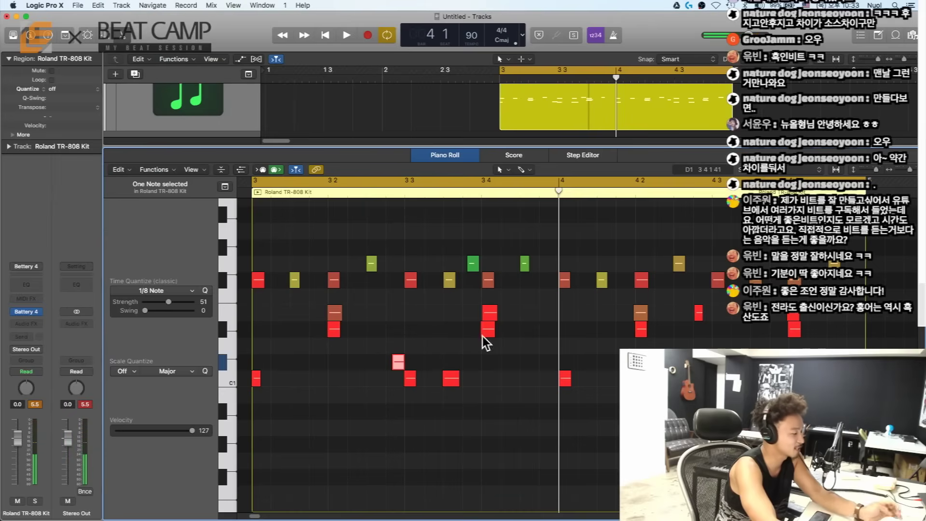
Step: Close the note editor and extend the cycle range back to bar 1 so it covers both drum regions
{"action": "key", "text": "x"}
{"action": "key", "text": "x"}
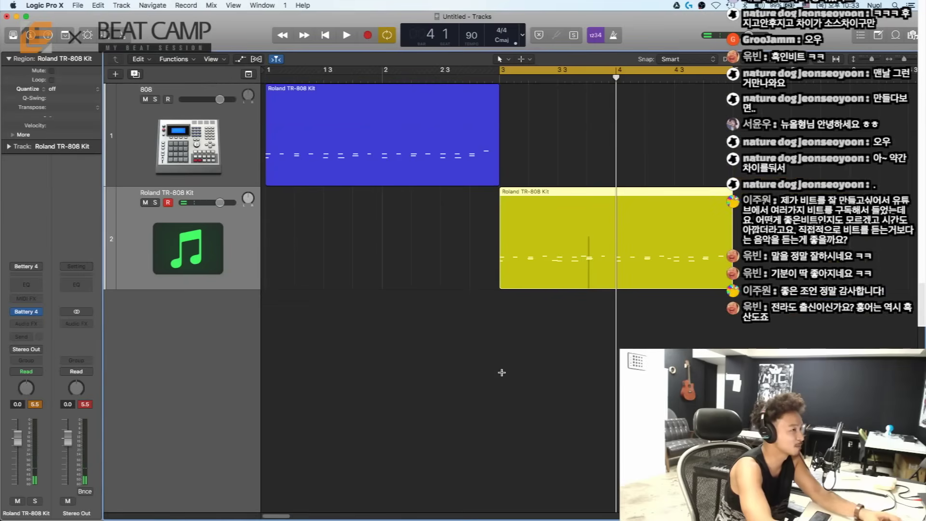
{"action": "key", "text": "super+Down"}
{"action": "key", "text": "super+Left"}
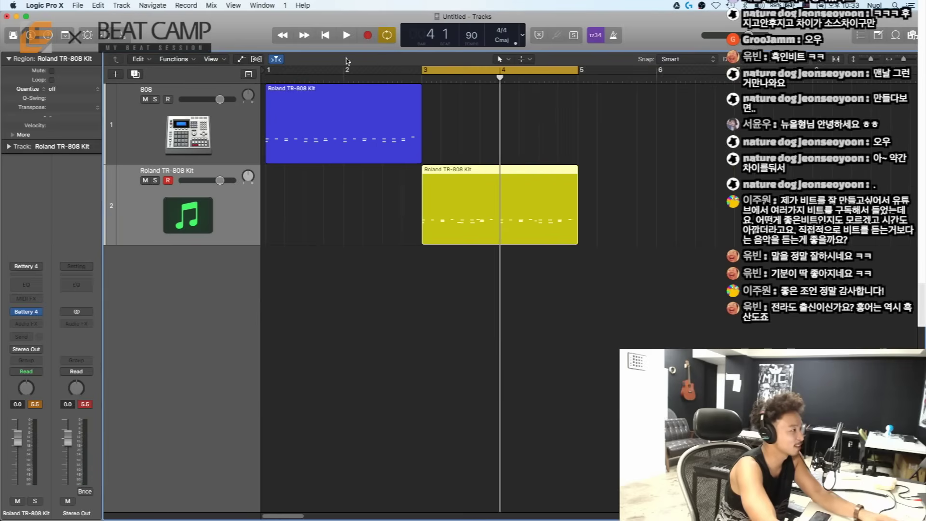
{"action": "left_click_drag", "start_coordinate": [424, 72], "coordinate": [266, 72]}
{"action": "left_click", "coordinate": [387, 321]}
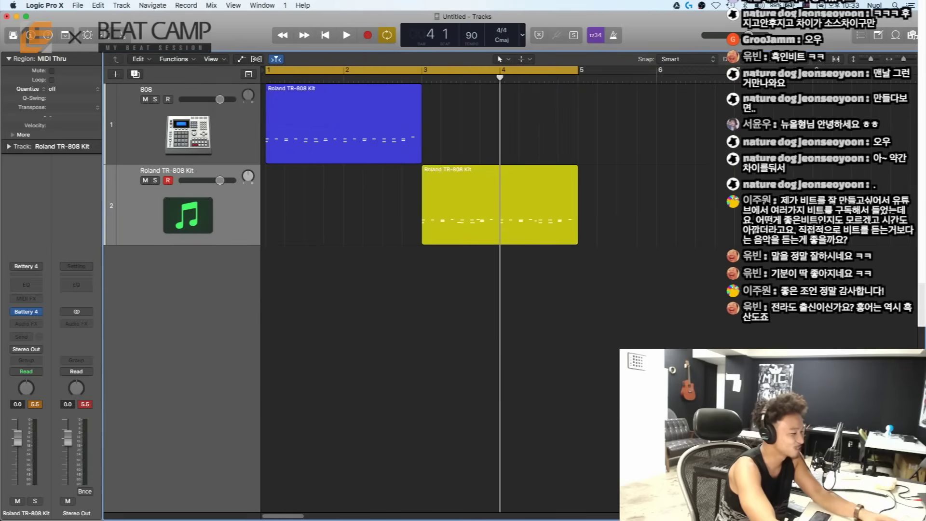
Step: Show the blue and yellow drum regions together in the Piano Roll, fitting all their notes in view
{"action": "double_click", "coordinate": [353, 144]}
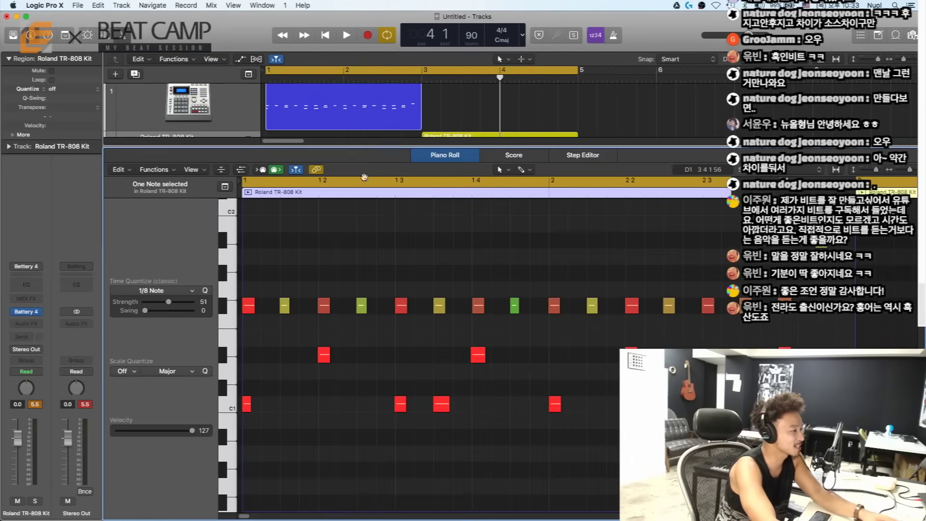
{"action": "key", "text": "super+Left"}
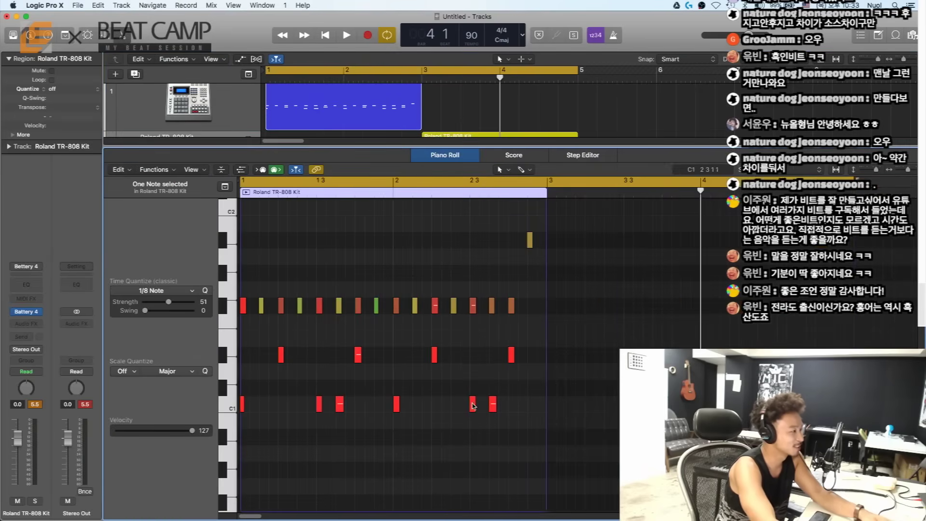
{"action": "left_click", "coordinate": [466, 134], "text": "shift"}
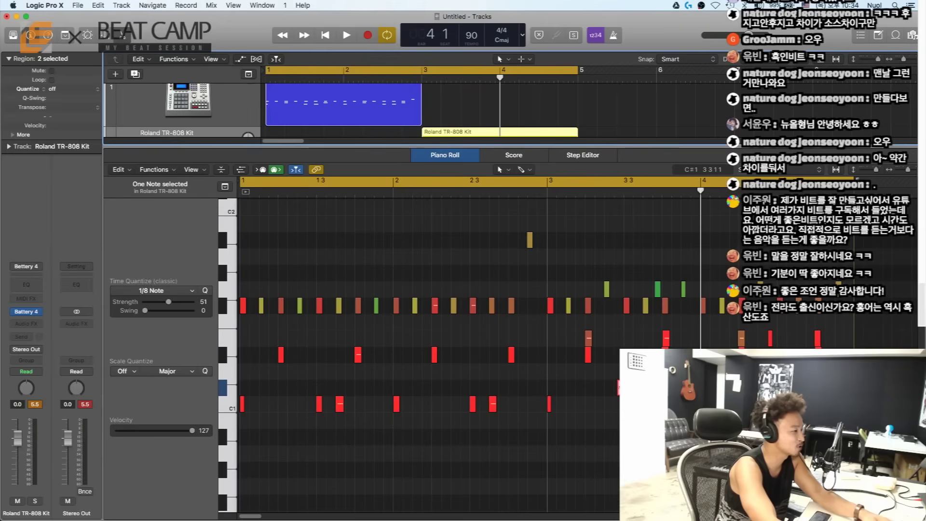
{"action": "key", "text": "super+Left"}
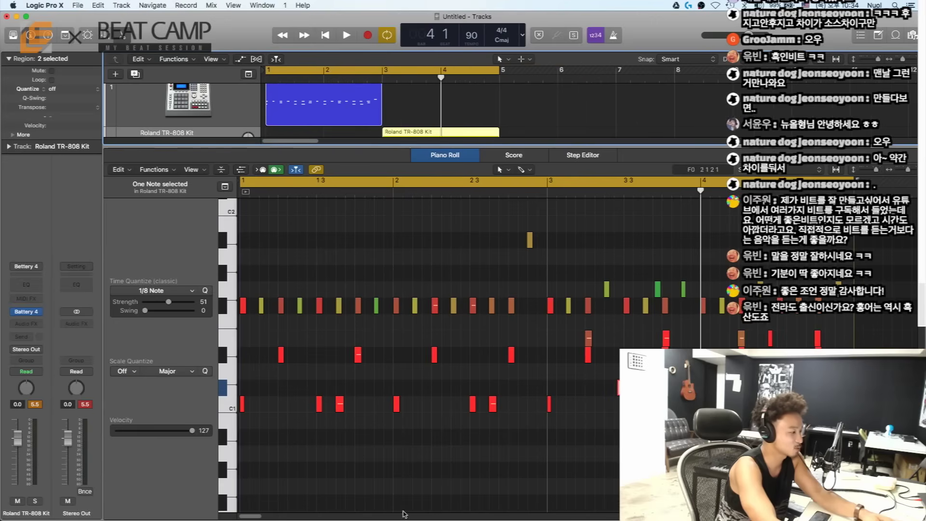
{"action": "left_click_drag", "start_coordinate": [261, 517], "coordinate": [262, 518]}
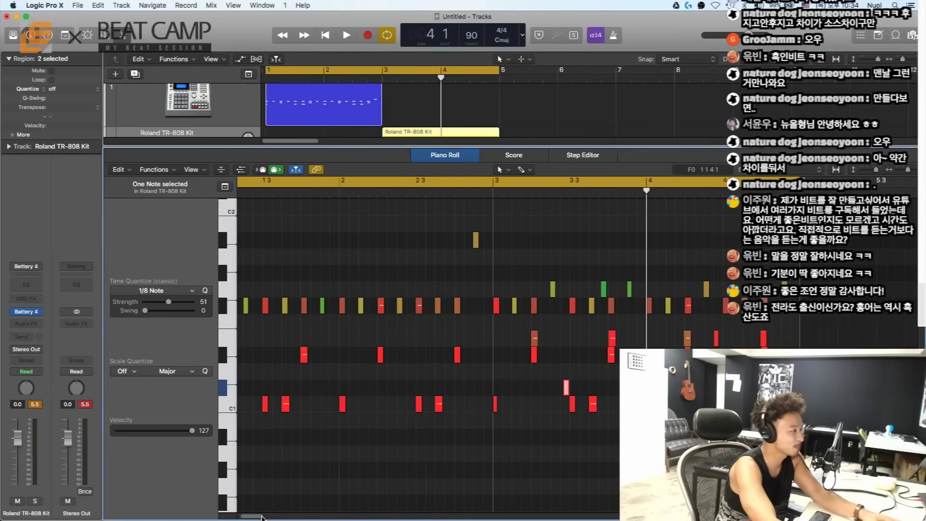
{"action": "left_click", "coordinate": [448, 460]}
{"action": "key", "text": "z"}
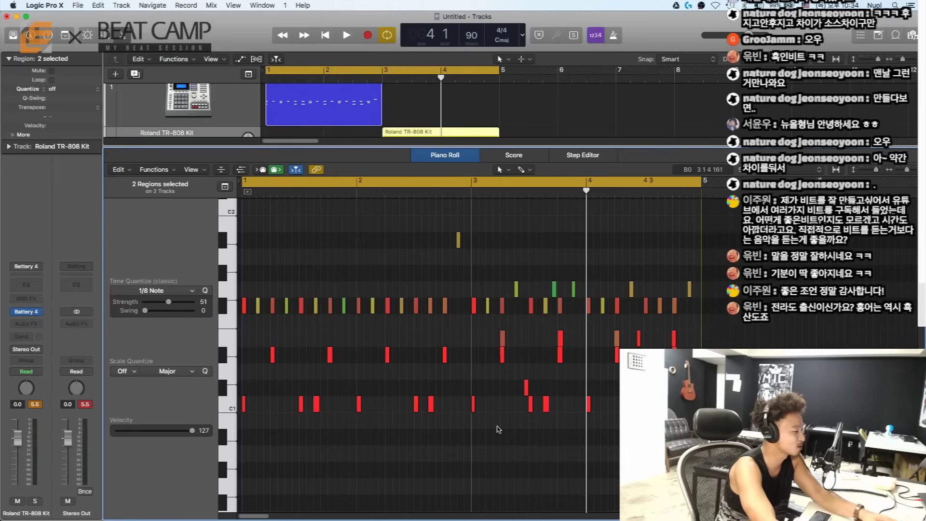
Step: Play from bar 1 to compare the plain and the refined drum patterns back to back
{"action": "key", "text": "Return"}
{"action": "key", "text": "space"}
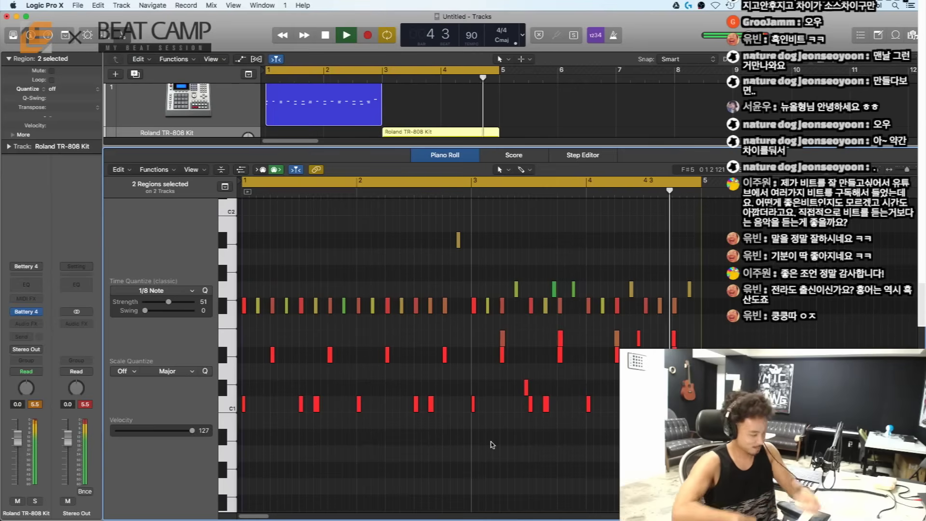
{"action": "key", "text": "space"}
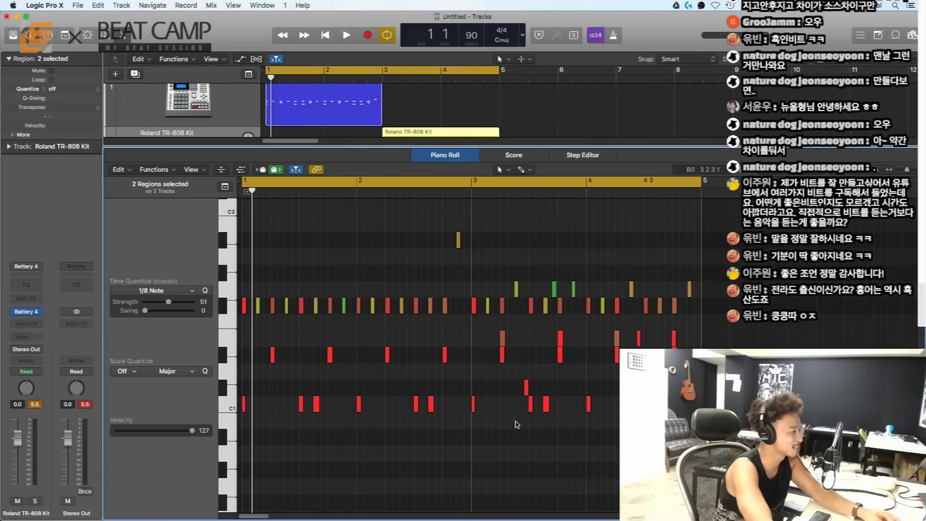
Step: Close the Piano Roll and reduce the height of the two tracks
{"action": "key", "text": "x"}
{"action": "key", "text": "x"}
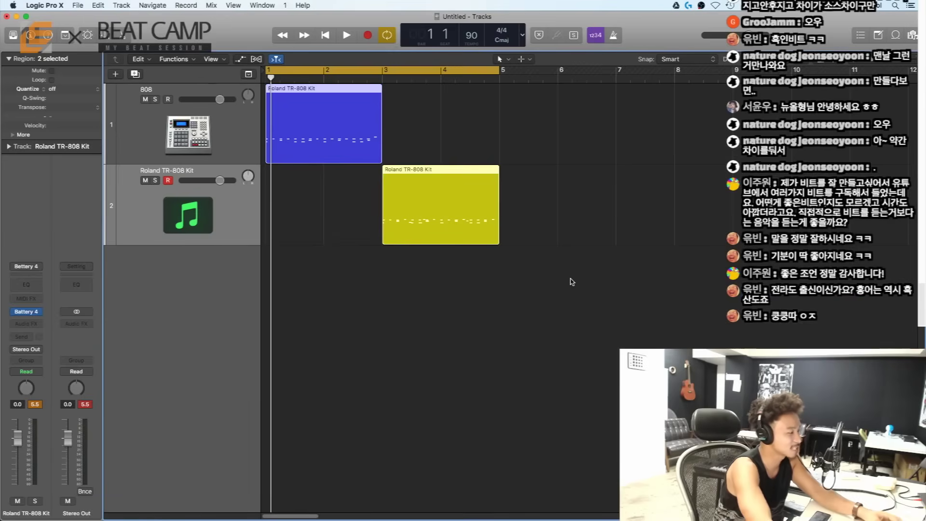
{"action": "key", "text": "super+Up"}
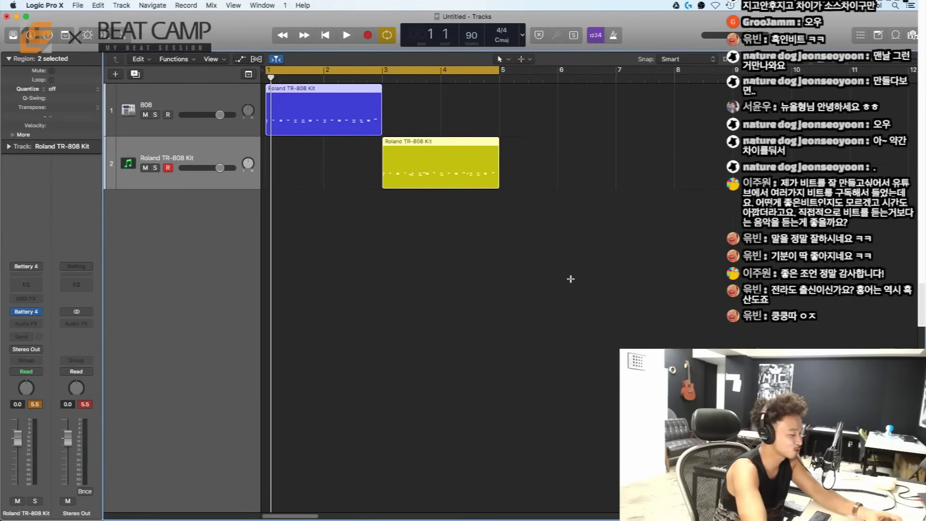
Step: Start saving the untitled project, cancelling once and reopening the Save dialog
{"action": "key", "text": "super+s"}
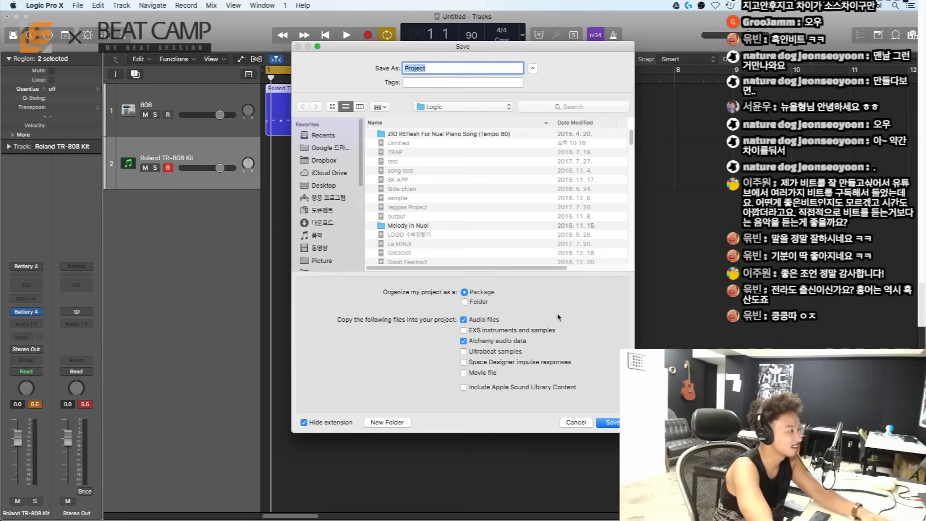
{"action": "left_click", "coordinate": [579, 421]}
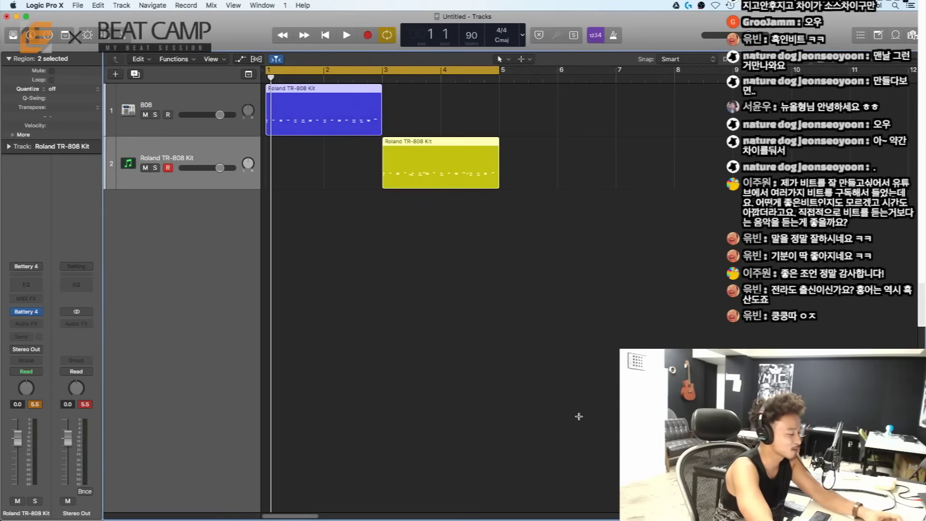
{"action": "key", "text": "super+s"}
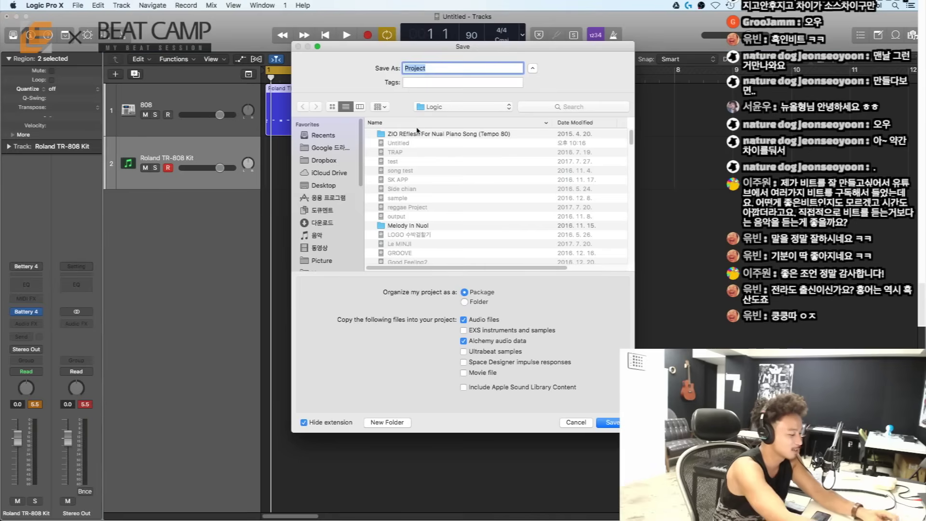